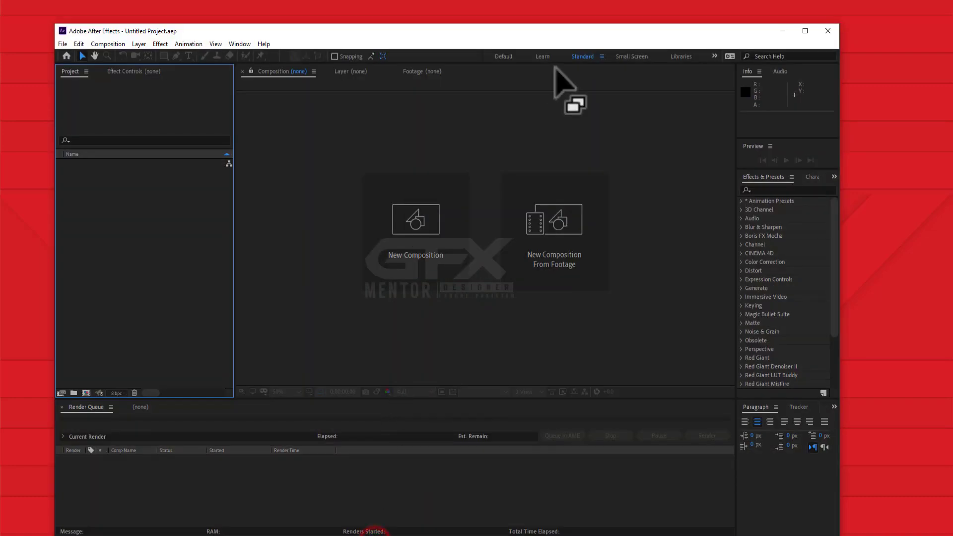
Snap the After Effects window to the top edge so it fills the screen
{"action": "left_click_drag", "start_coordinate": [554, 68], "coordinate": [543, 33]}
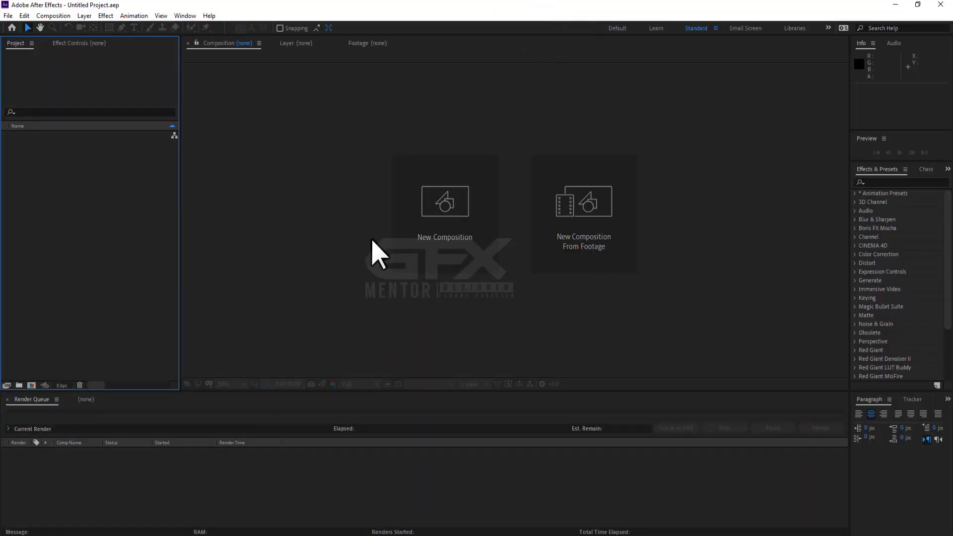
Create a 1920×1080, 30 fps, 0:00:10:00 composition named 'Cinematic Logo'
{"action": "left_click", "coordinate": [442, 219]}
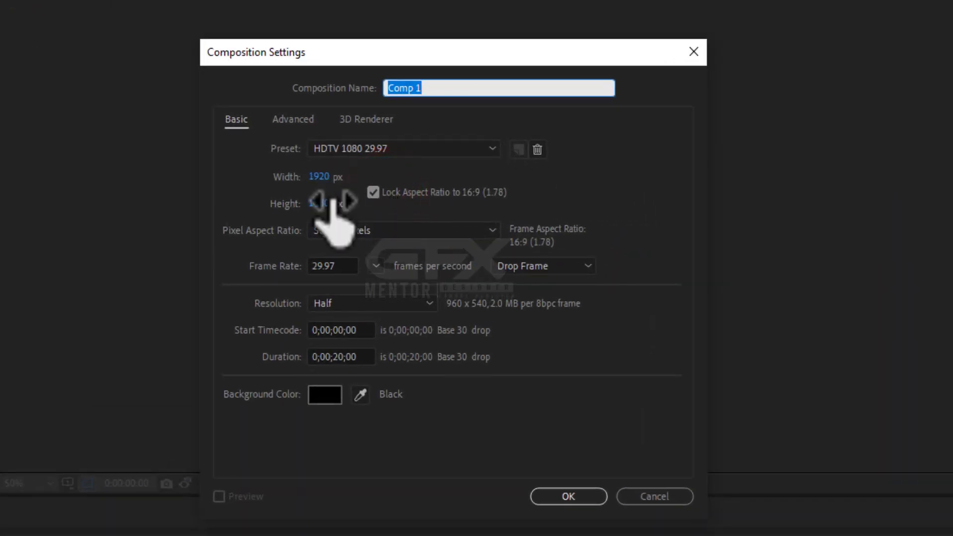
{"action": "left_click", "coordinate": [339, 265]}
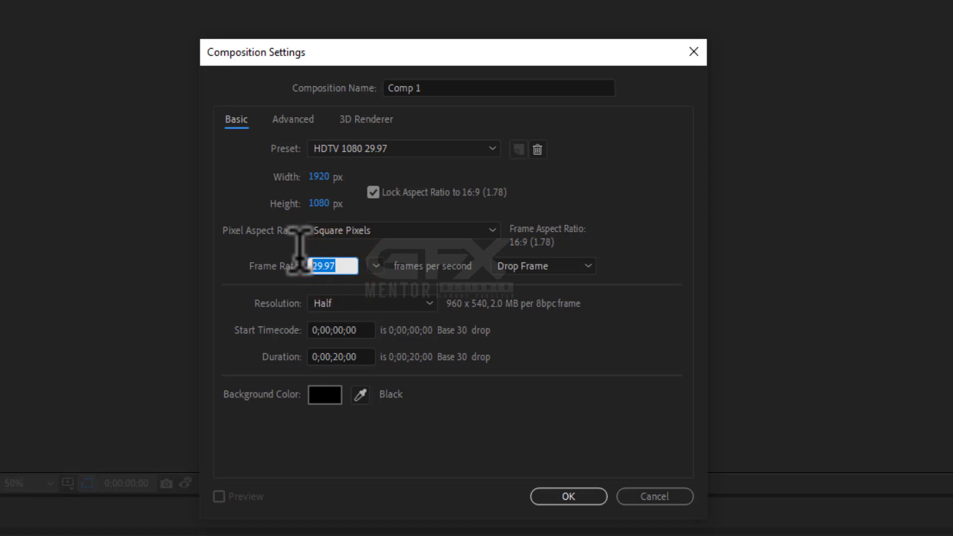
{"action": "type", "text": "30"}
{"action": "left_click", "coordinate": [341, 356]}
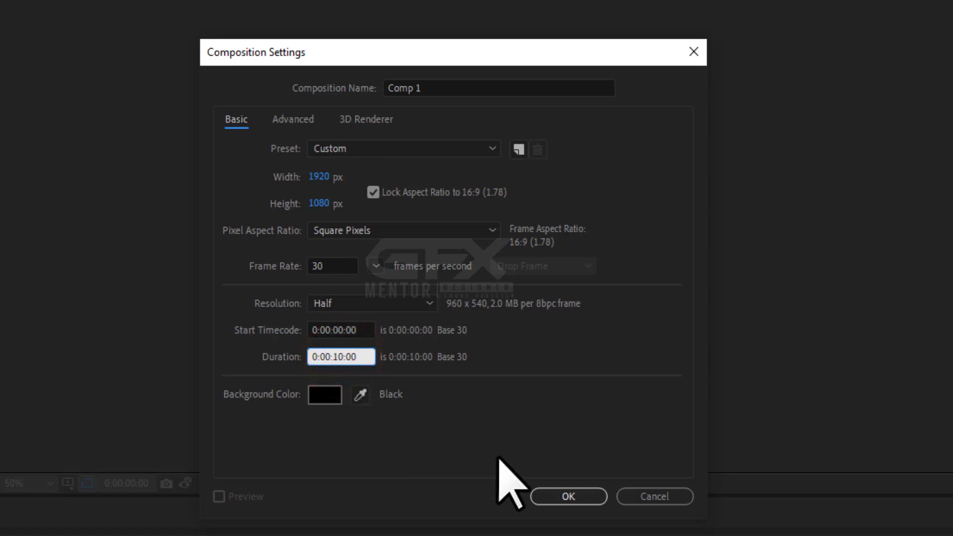
{"action": "left_click", "coordinate": [451, 88]}
{"action": "type", "text": "Cinematic Logo"}
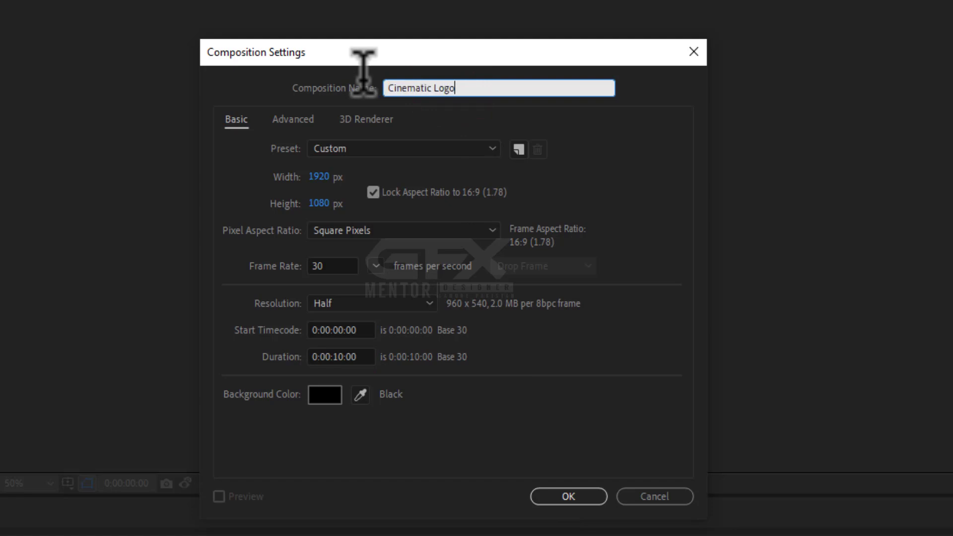
{"action": "left_click", "coordinate": [589, 495]}
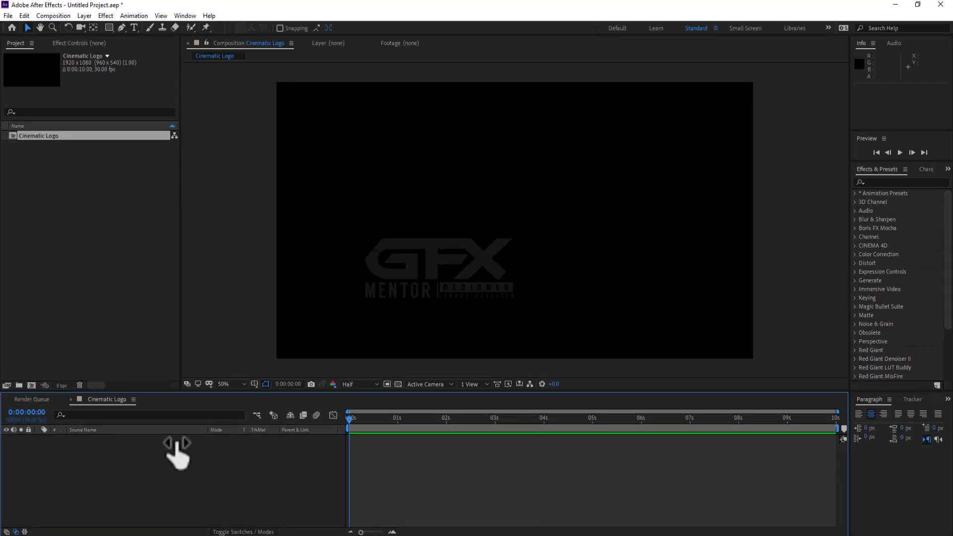
Import photos 01.jpg through 18.jpg into the Project panel
{"action": "double_click", "coordinate": [102, 186]}
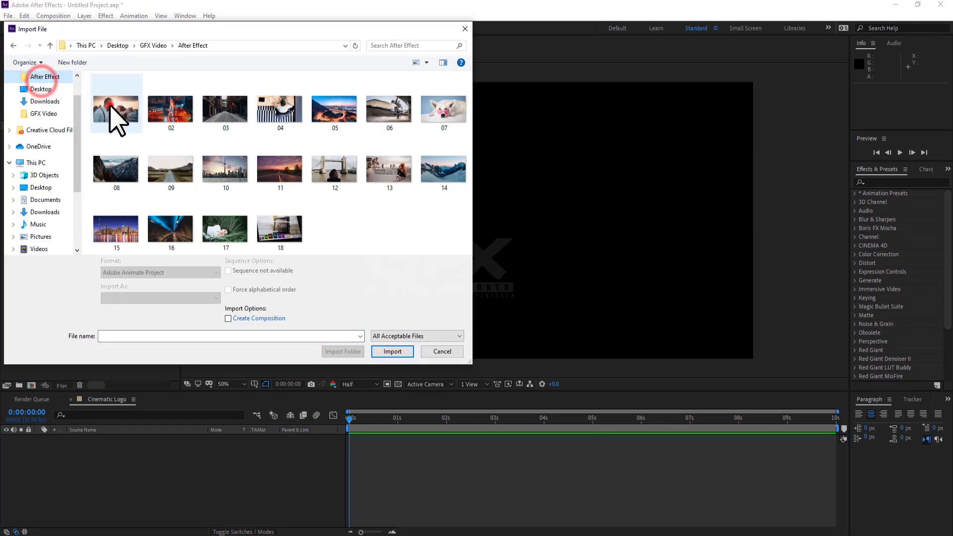
{"action": "left_click", "coordinate": [114, 105]}
{"action": "left_click", "coordinate": [282, 220], "text": "shift"}
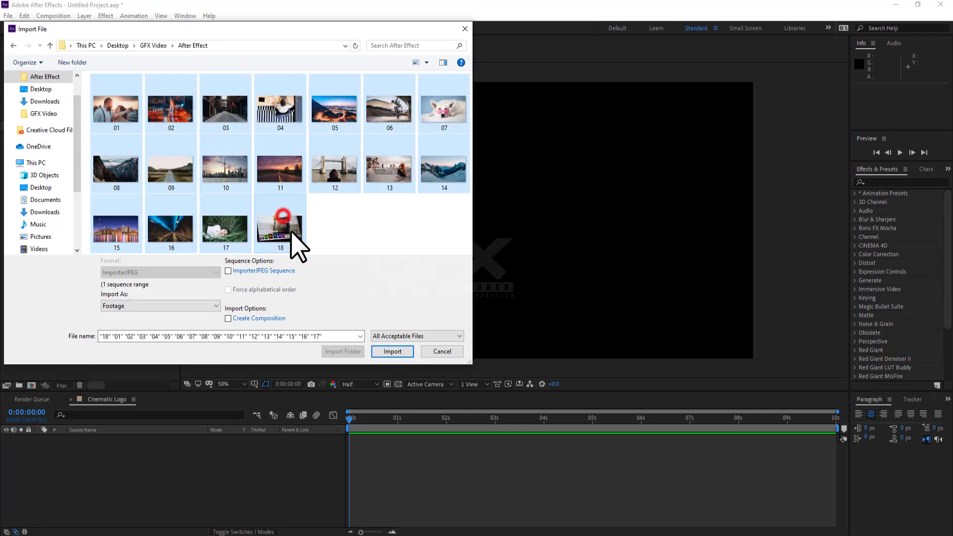
{"action": "left_click", "coordinate": [392, 352]}
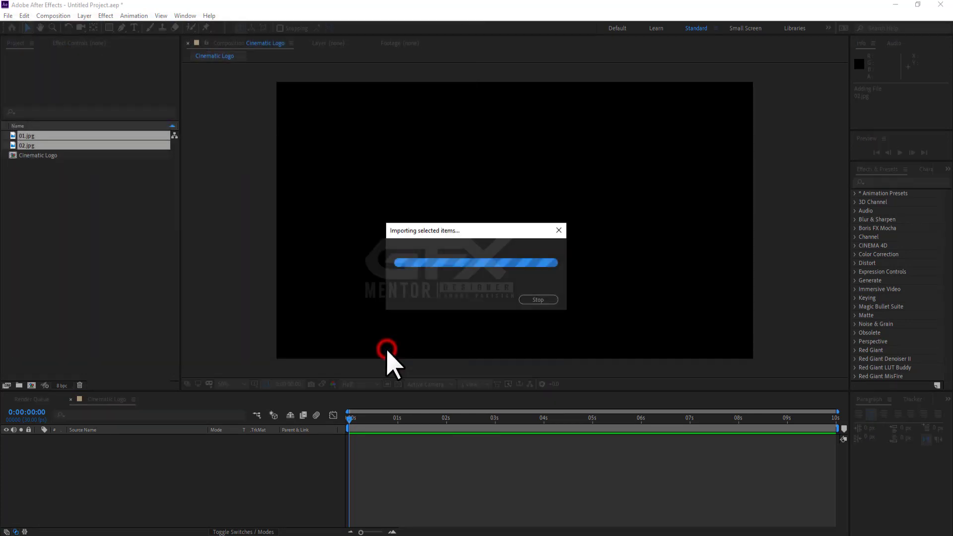
Select all eighteen imported photos, 01.jpg to 18.jpg, in the Project panel
{"action": "left_click", "coordinate": [85, 328]}
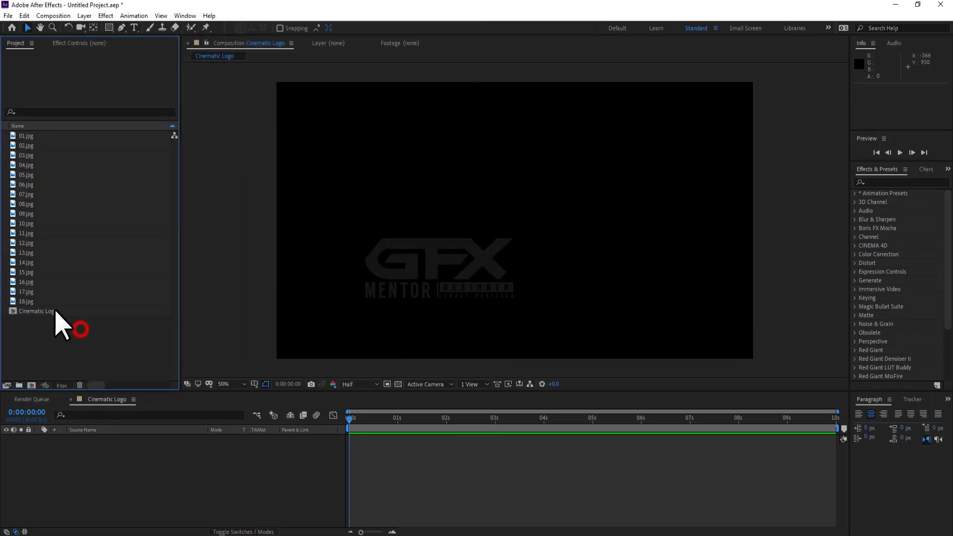
{"action": "left_click", "coordinate": [30, 291]}
{"action": "left_click", "coordinate": [34, 136], "text": "shift"}
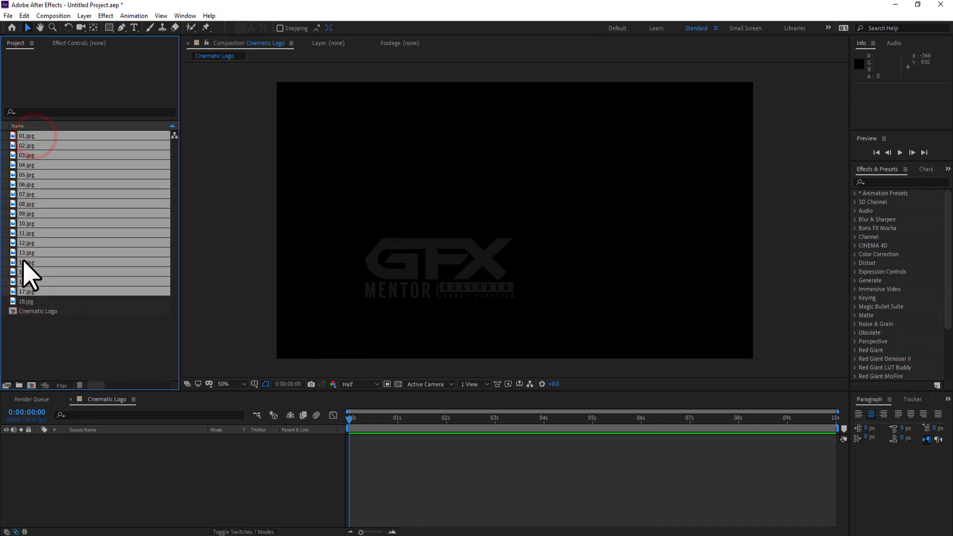
{"action": "left_click", "coordinate": [28, 300]}
{"action": "left_click", "coordinate": [25, 135], "text": "shift"}
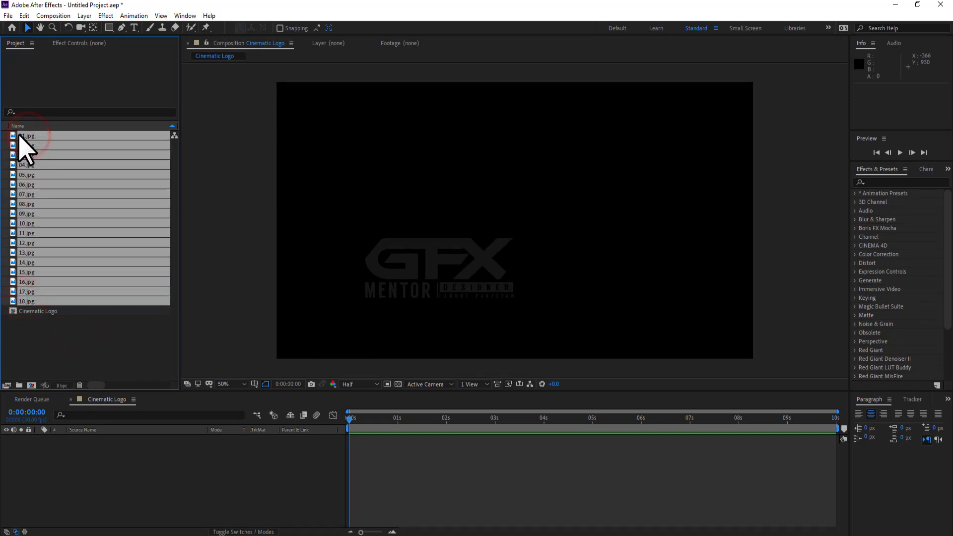
Add the eighteen photos to the Cinematic Logo timeline and reveal every layer's Position
{"action": "left_click_drag", "start_coordinate": [19, 134], "coordinate": [108, 438]}
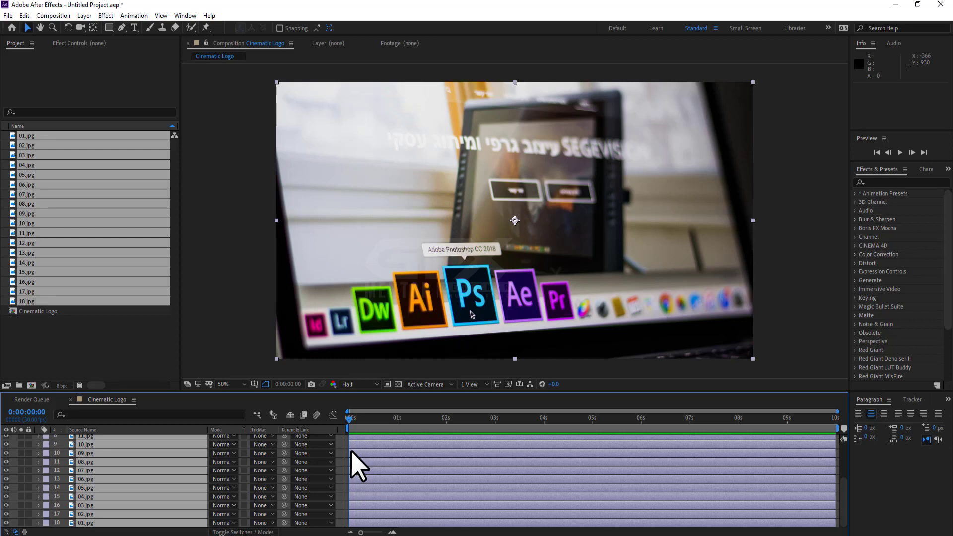
{"action": "key", "text": "ctrl+a"}
{"action": "key", "text": "p"}
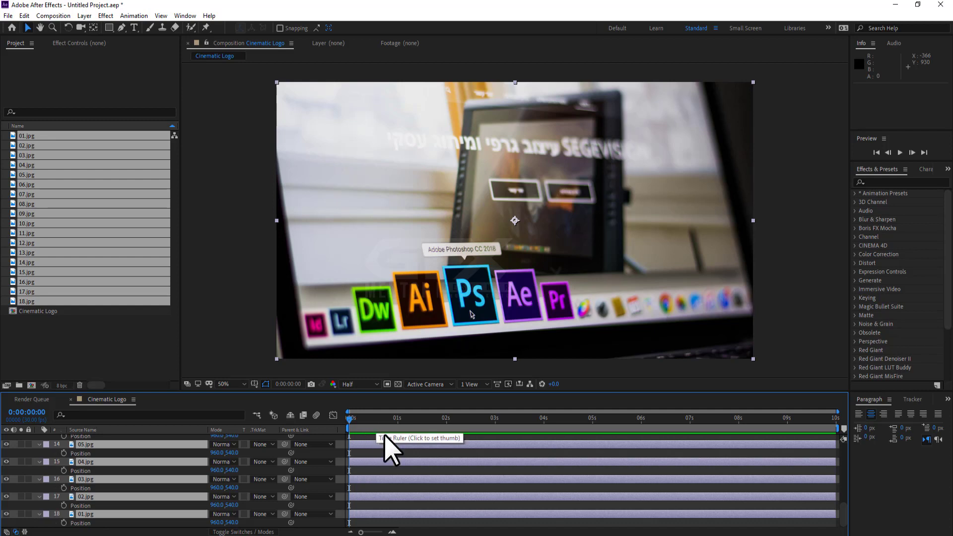
Zoom the timeline to frames and set the current time to 15 frames
{"action": "left_click_drag", "start_coordinate": [362, 533], "coordinate": [364, 533]}
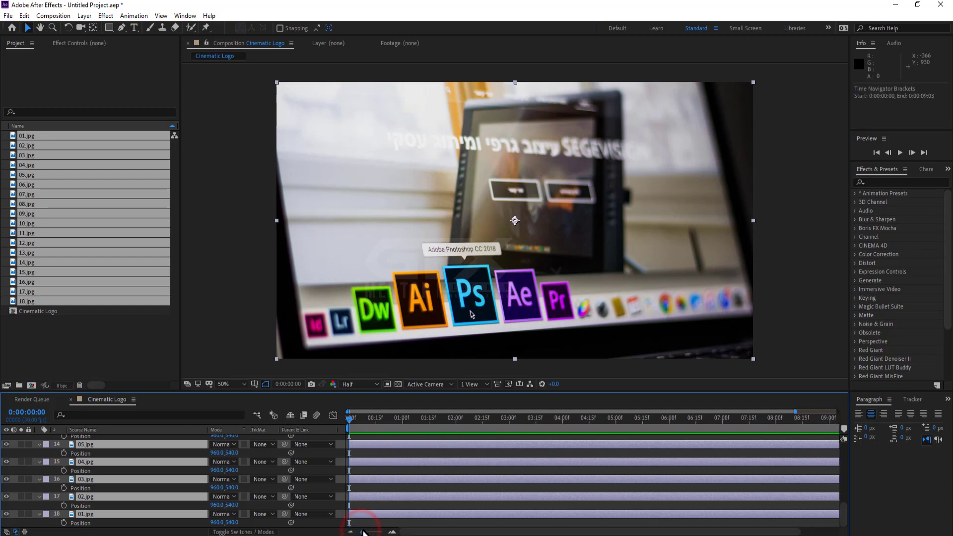
{"action": "left_click", "coordinate": [376, 422]}
{"action": "left_click_drag", "start_coordinate": [376, 422], "coordinate": [374, 423]}
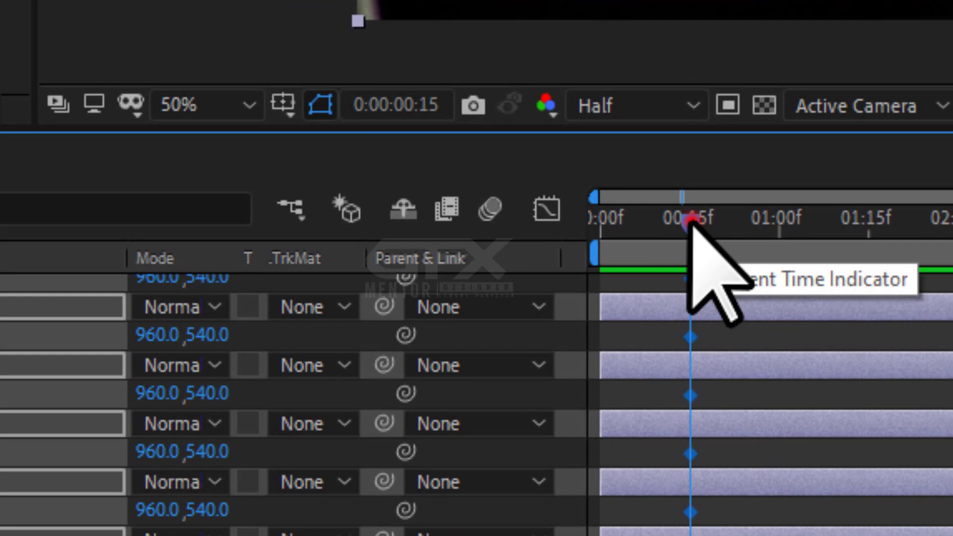
At 0:00:00:00, set all layers' Position Y to -540
{"action": "left_click_drag", "start_coordinate": [377, 418], "coordinate": [342, 420]}
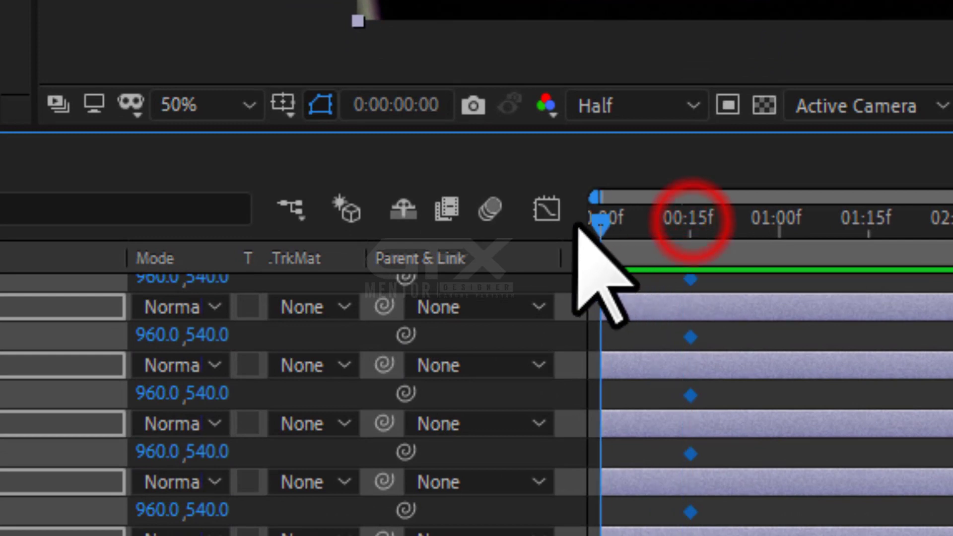
{"action": "left_click", "coordinate": [196, 335]}
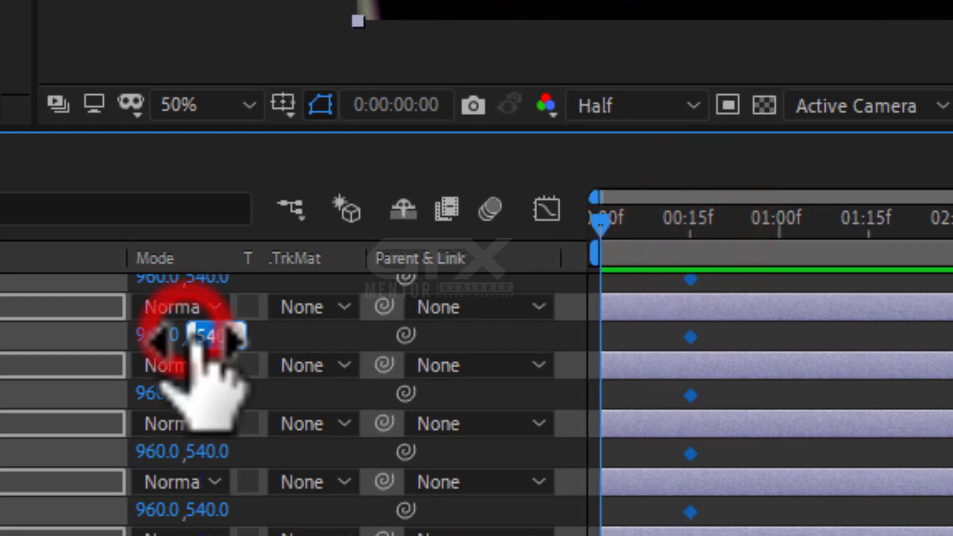
{"action": "left_click", "coordinate": [196, 337]}
{"action": "type", "text": "-"}
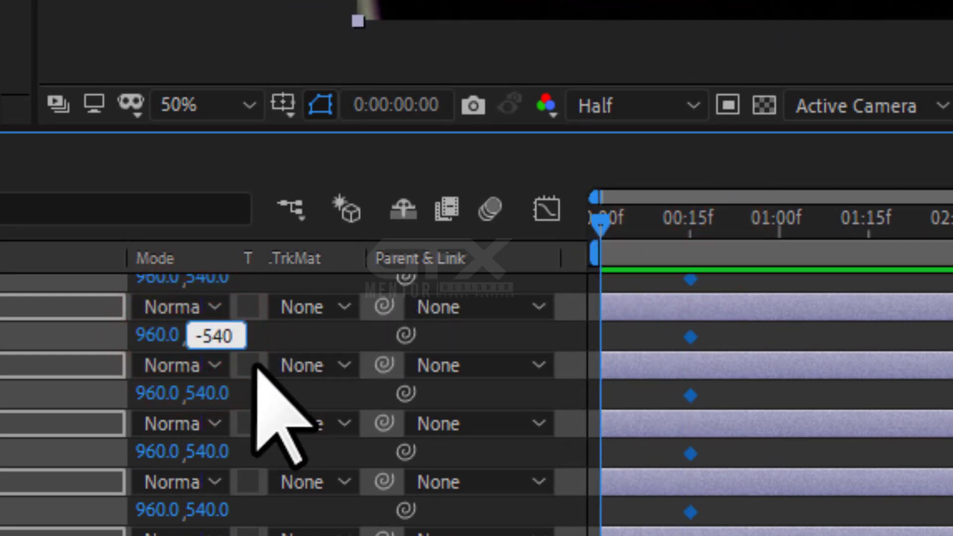
{"action": "left_click", "coordinate": [268, 343]}
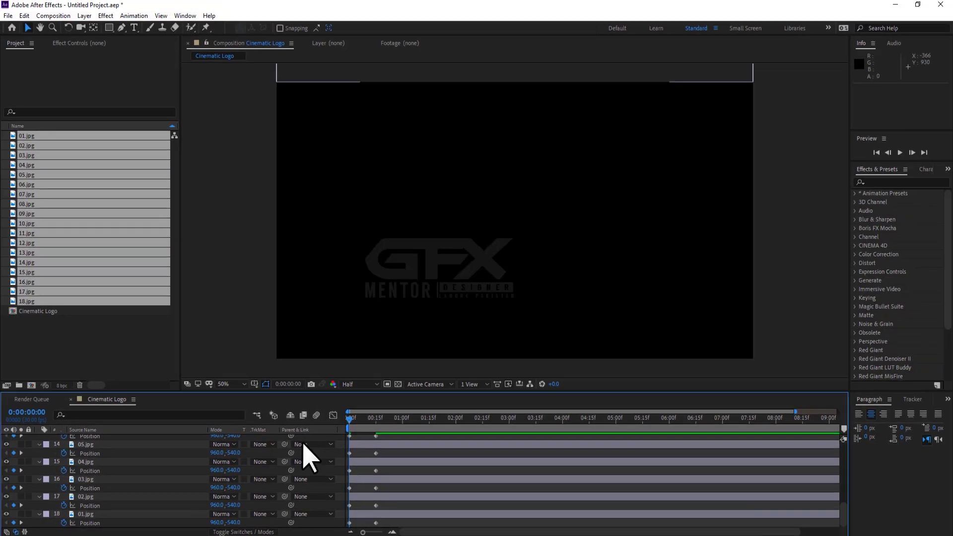
Scrub to check the slide-in, enlarge the Timeline panel, and select all Position keyframes
{"action": "left_click_drag", "start_coordinate": [361, 421], "coordinate": [353, 424]}
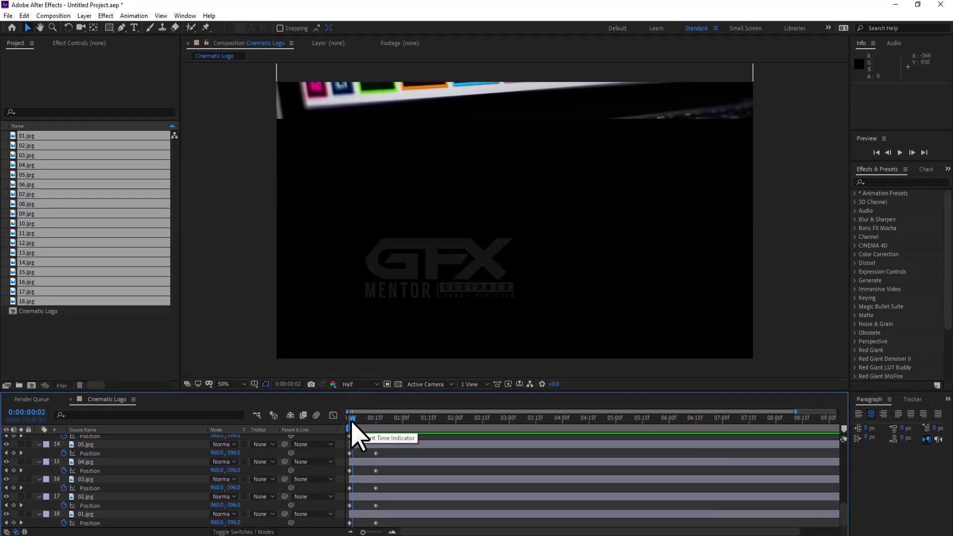
{"action": "mouse_move", "coordinate": [340, 393]}
{"action": "left_mouse_down"}
{"action": "mouse_move", "coordinate": [367, 233]}
{"action": "mouse_move", "coordinate": [362, 205]}
{"action": "left_mouse_up"}
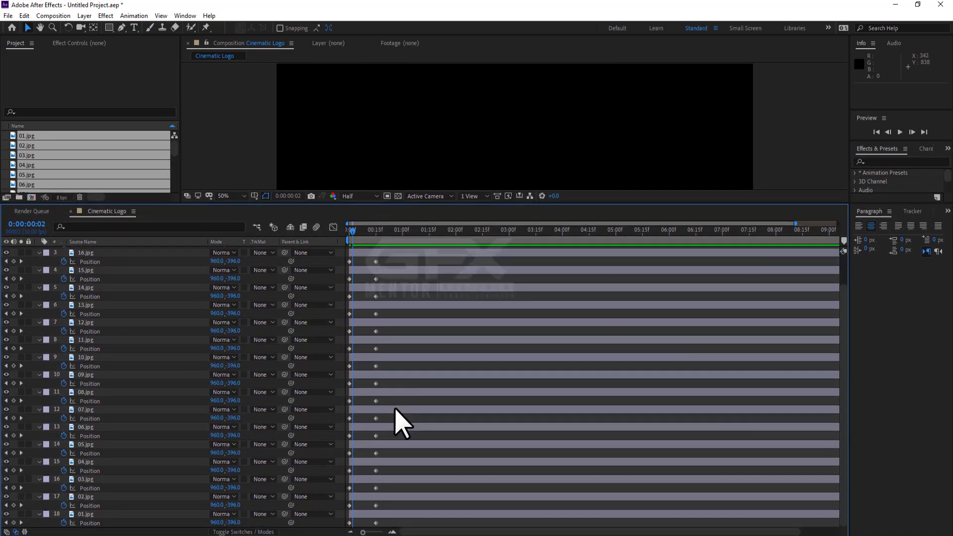
{"action": "key", "text": "ctrl+a"}
{"action": "left_click_drag", "start_coordinate": [843, 343], "coordinate": [843, 332]}
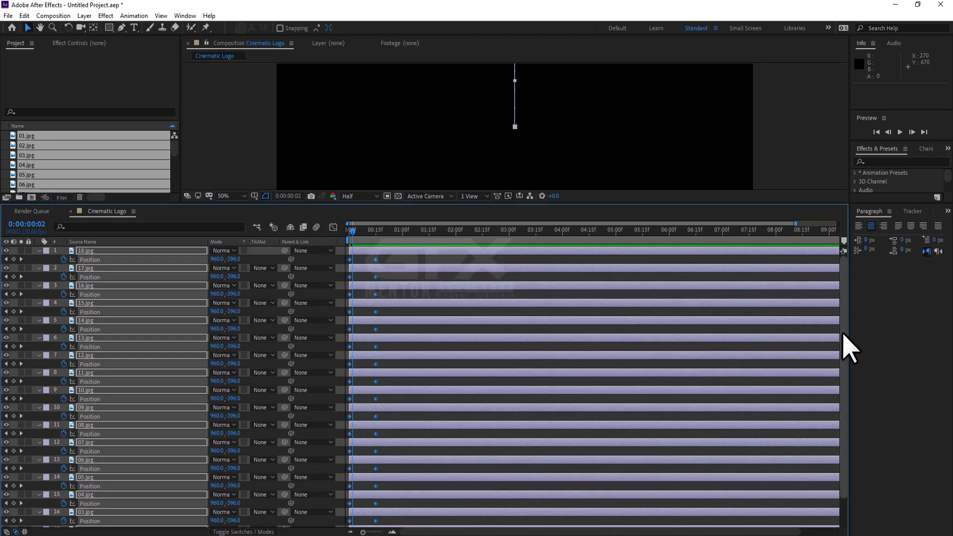
{"action": "mouse_move", "coordinate": [383, 256]}
{"action": "left_mouse_down"}
{"action": "mouse_move", "coordinate": [330, 527]}
{"action": "mouse_move", "coordinate": [338, 521]}
{"action": "left_mouse_up"}
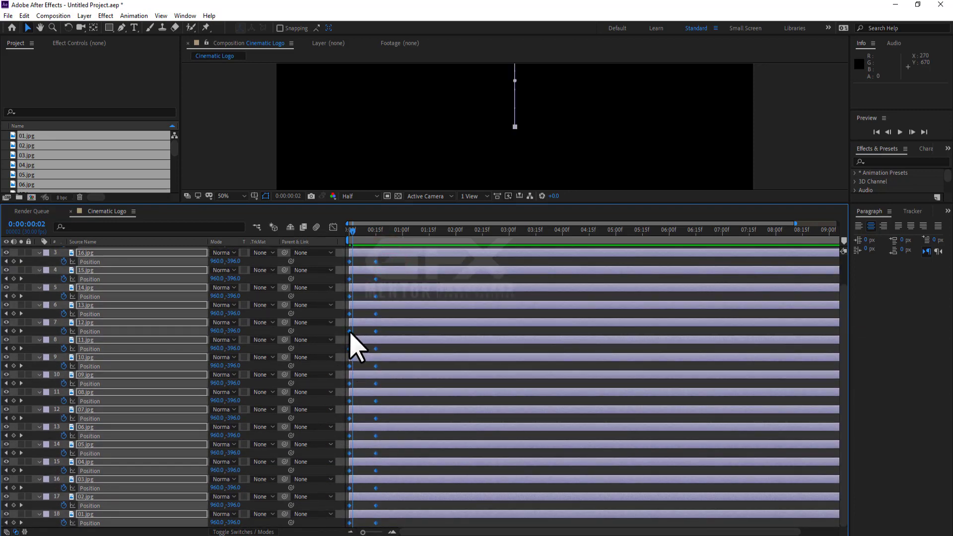
Apply Easy Ease to all selected Position keyframes
{"action": "right_click", "coordinate": [351, 334]}
{"action": "mouse_move", "coordinate": [392, 457]}
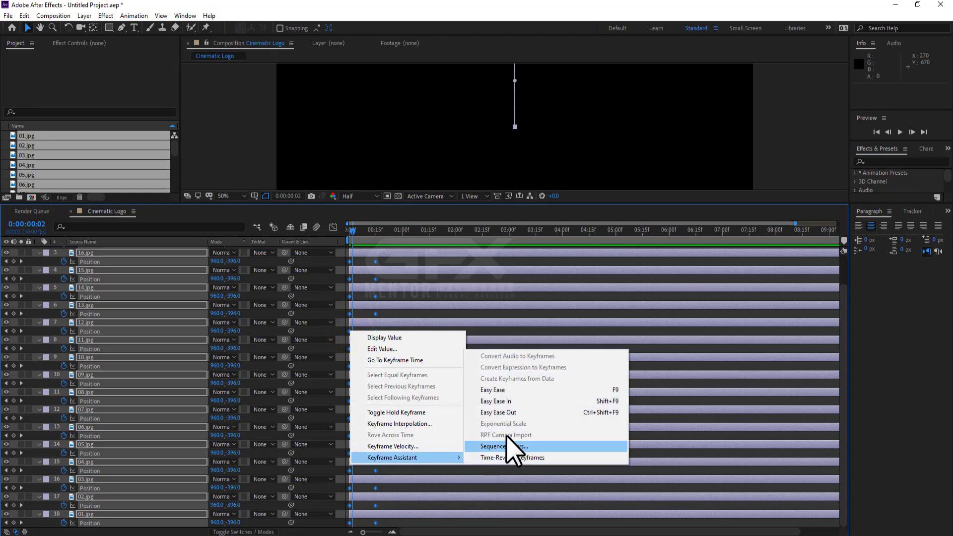
{"action": "left_click", "coordinate": [524, 389]}
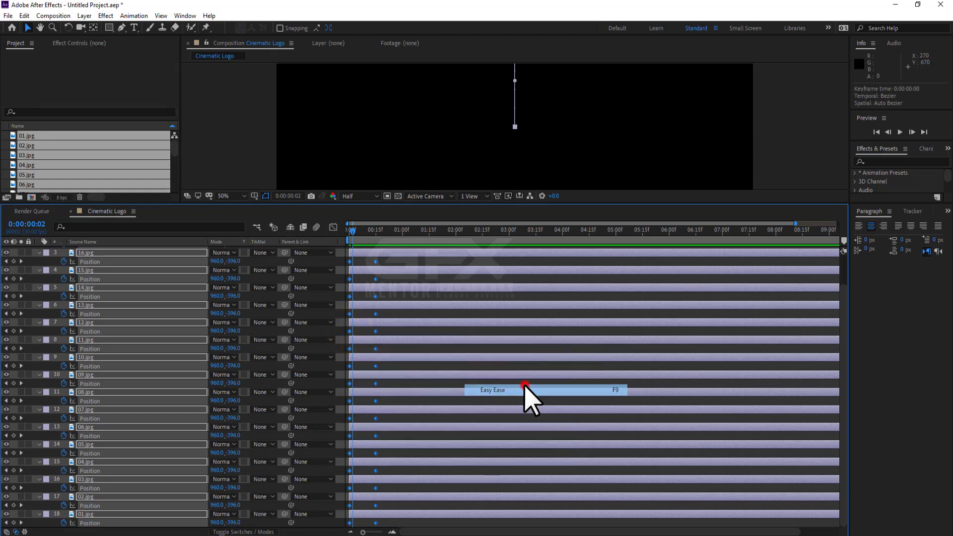
Reshape the Position speed curves so each slide starts fast and settles gently, then deselect
{"action": "left_click", "coordinate": [332, 228]}
{"action": "mouse_move", "coordinate": [373, 485]}
{"action": "left_mouse_down"}
{"action": "mouse_move", "coordinate": [365, 490]}
{"action": "mouse_move", "coordinate": [361, 477]}
{"action": "left_mouse_up"}
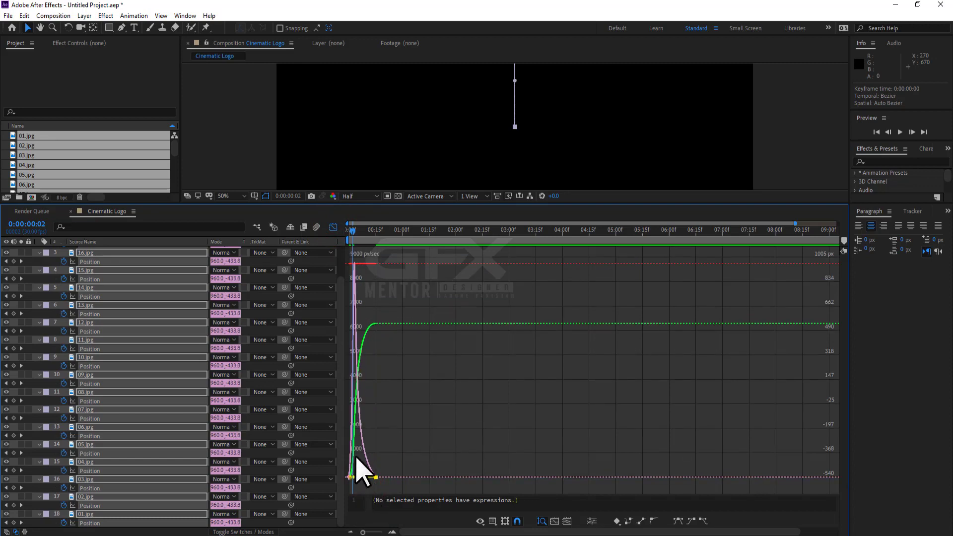
{"action": "left_click", "coordinate": [332, 227]}
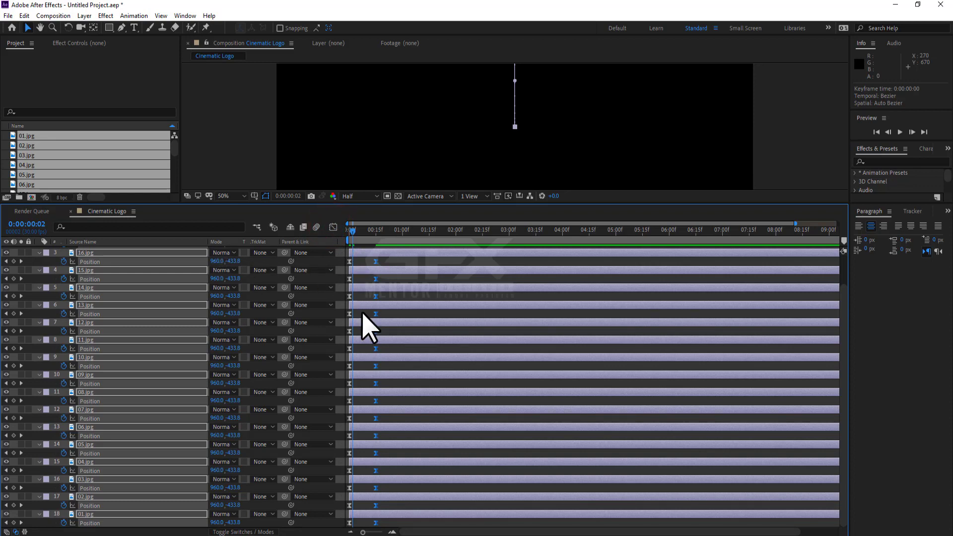
{"action": "left_click", "coordinate": [389, 262]}
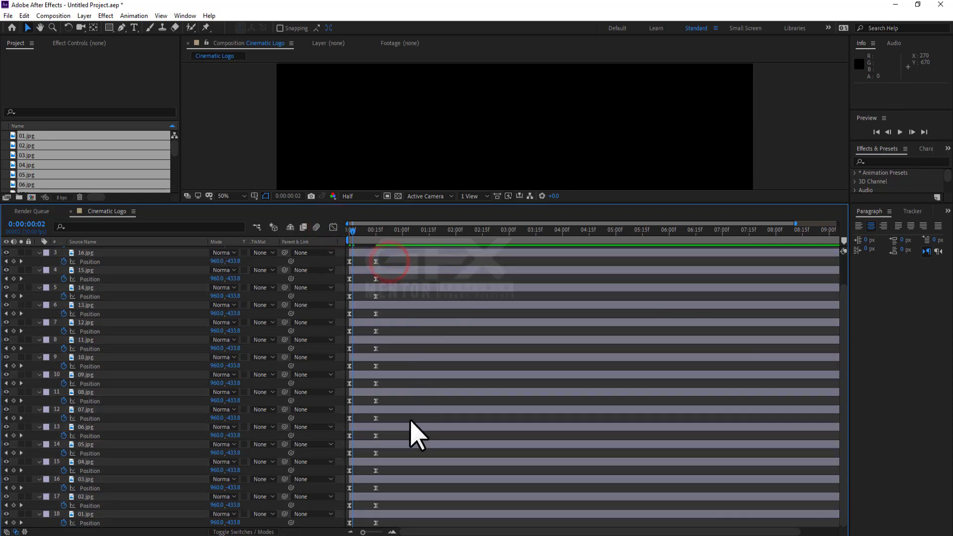
Stagger layers 02.jpg to 10.jpg by 15 frames each, ending at 04:15
{"action": "left_click_drag", "start_coordinate": [369, 497], "coordinate": [396, 496]}
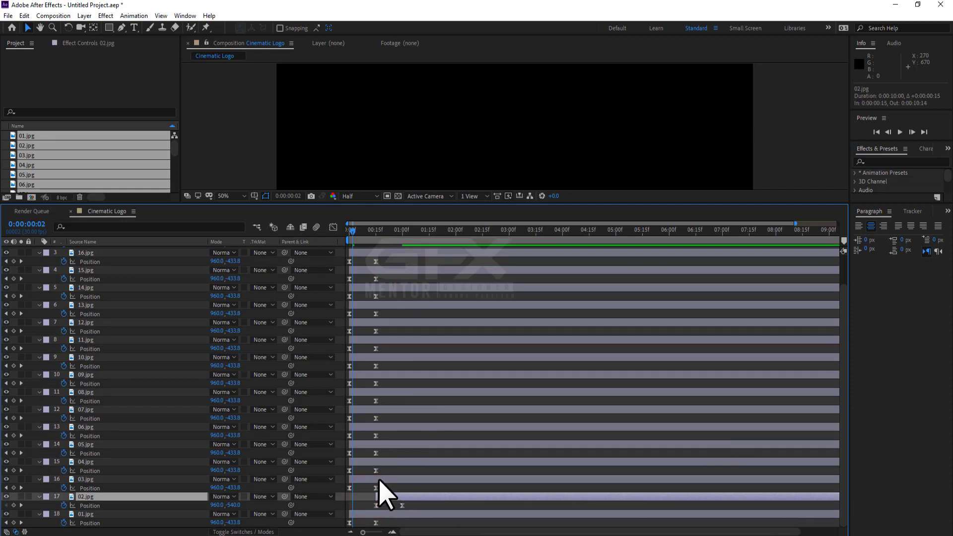
{"action": "left_click_drag", "start_coordinate": [379, 479], "coordinate": [405, 491]}
{"action": "mouse_move", "coordinate": [372, 426]}
{"action": "left_mouse_down"}
{"action": "mouse_move", "coordinate": [397, 496]}
{"action": "mouse_move", "coordinate": [443, 462]}
{"action": "left_mouse_up"}
{"action": "left_click_drag", "start_coordinate": [389, 445], "coordinate": [470, 444]}
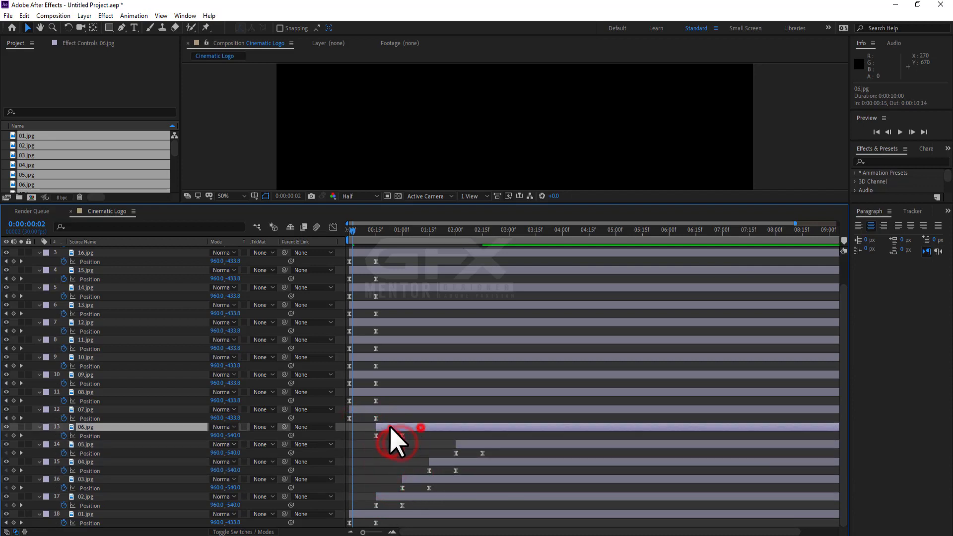
{"action": "left_click_drag", "start_coordinate": [390, 428], "coordinate": [496, 428]}
{"action": "left_click_drag", "start_coordinate": [398, 410], "coordinate": [532, 410]}
{"action": "left_click_drag", "start_coordinate": [377, 392], "coordinate": [555, 392]}
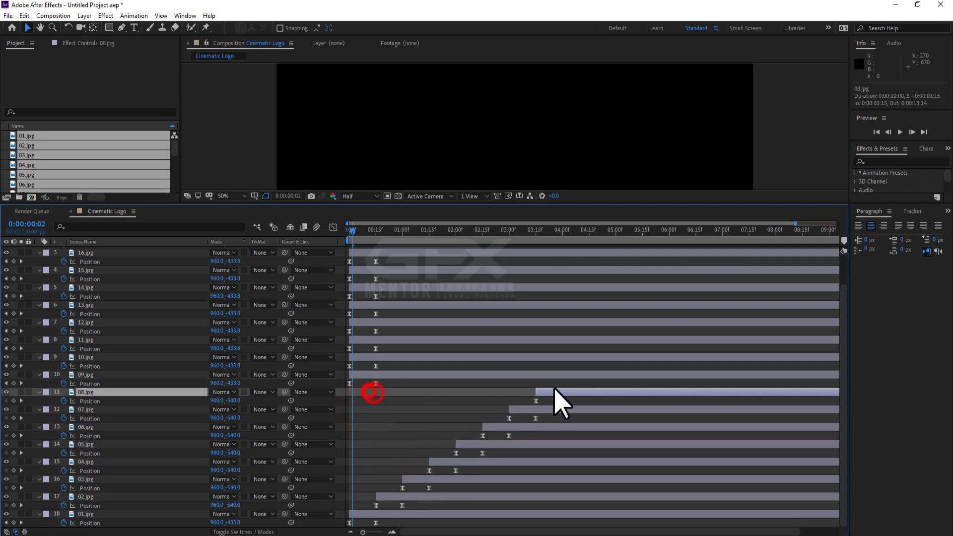
{"action": "left_click_drag", "start_coordinate": [370, 377], "coordinate": [583, 377]}
{"action": "left_click_drag", "start_coordinate": [385, 358], "coordinate": [624, 358]}
Continue the stagger for 11.jpg to 18.jpg, 05:00 through 08:15, then return to frame 0
{"action": "left_click", "coordinate": [373, 341]}
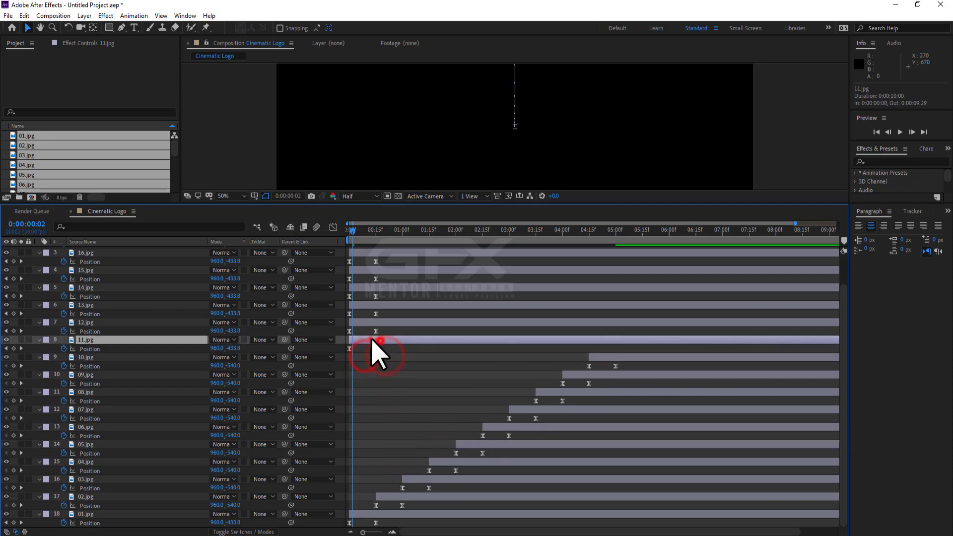
{"action": "left_click_drag", "start_coordinate": [373, 340], "coordinate": [641, 342]}
{"action": "left_click_drag", "start_coordinate": [383, 323], "coordinate": [649, 323]}
{"action": "left_click", "coordinate": [386, 305]}
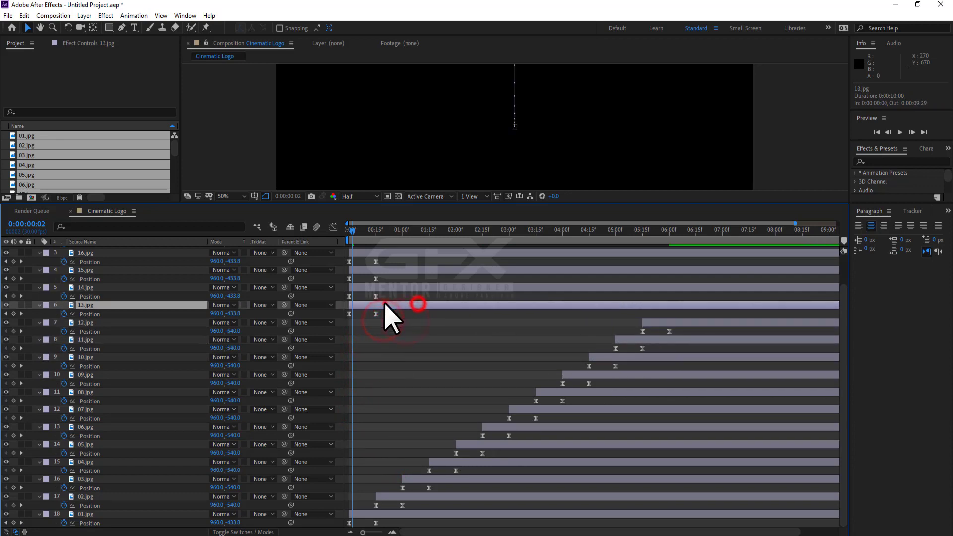
{"action": "left_click_drag", "start_coordinate": [386, 305], "coordinate": [708, 305]}
{"action": "left_click_drag", "start_coordinate": [373, 288], "coordinate": [718, 288]}
{"action": "left_click_drag", "start_coordinate": [392, 271], "coordinate": [779, 271]}
{"action": "left_click_drag", "start_coordinate": [845, 298], "coordinate": [845, 258]}
{"action": "left_click_drag", "start_coordinate": [362, 285], "coordinate": [764, 288]}
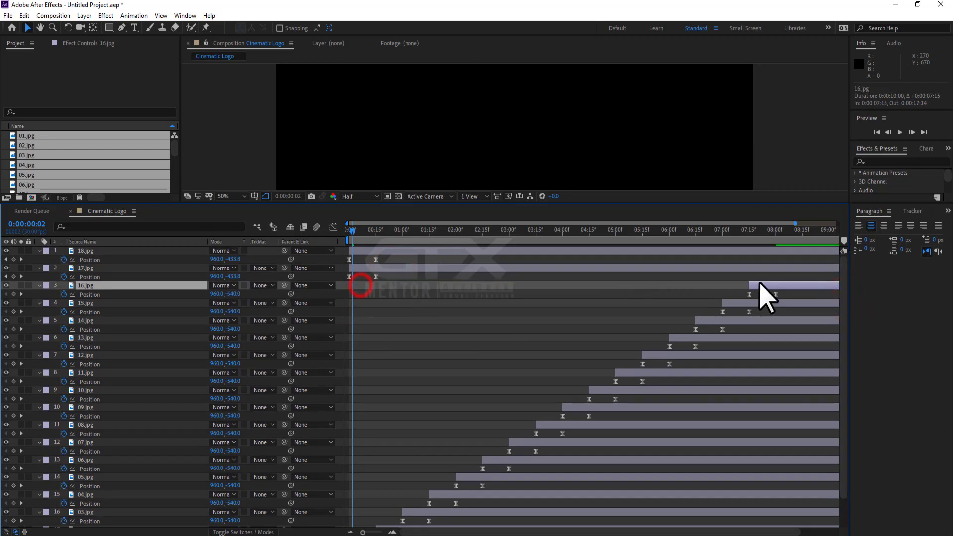
{"action": "left_click_drag", "start_coordinate": [364, 268], "coordinate": [789, 269]}
{"action": "left_click_drag", "start_coordinate": [361, 250], "coordinate": [798, 249]}
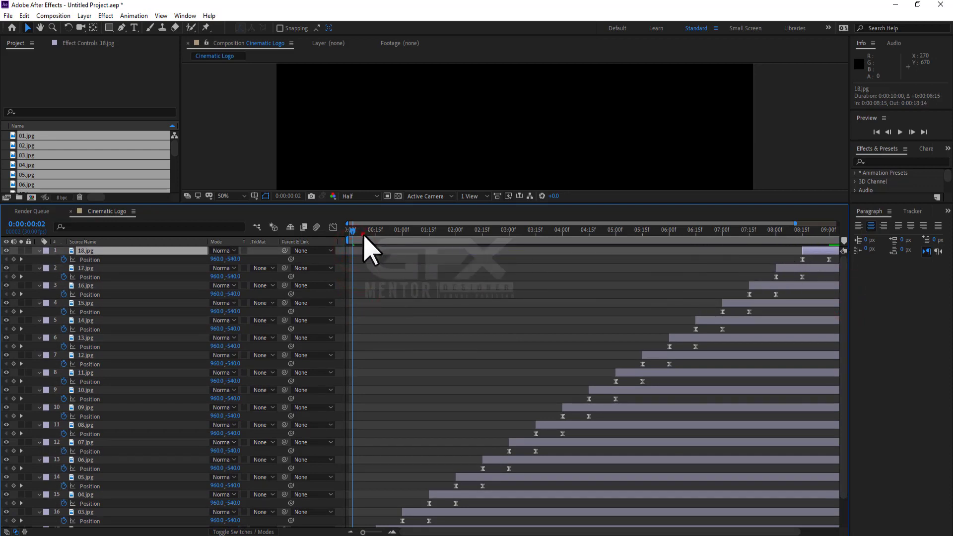
{"action": "left_click_drag", "start_coordinate": [364, 232], "coordinate": [325, 234]}
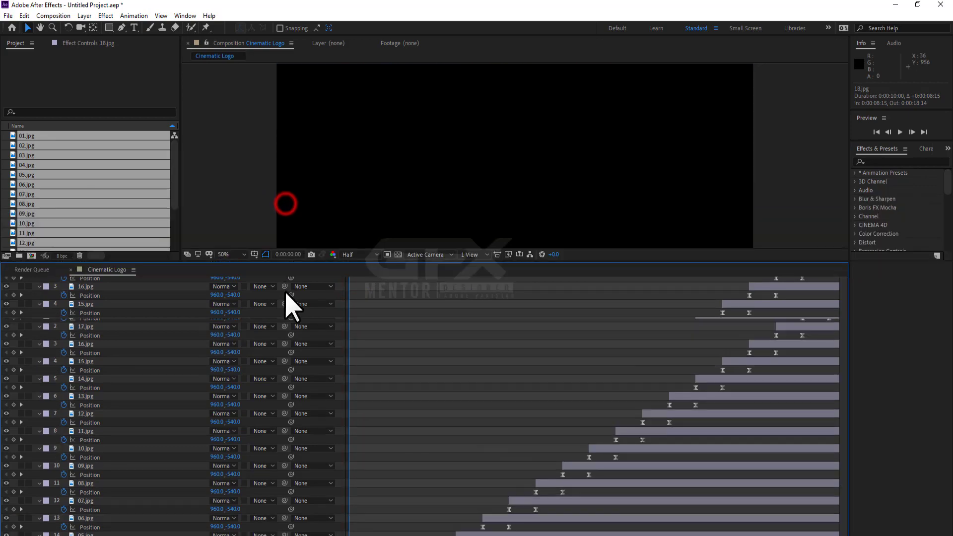
{"action": "left_click_drag", "start_coordinate": [285, 205], "coordinate": [283, 364]}
RAM-preview the cascade through 18.jpg, stop it, and select all layers
{"action": "key", "text": "space"}
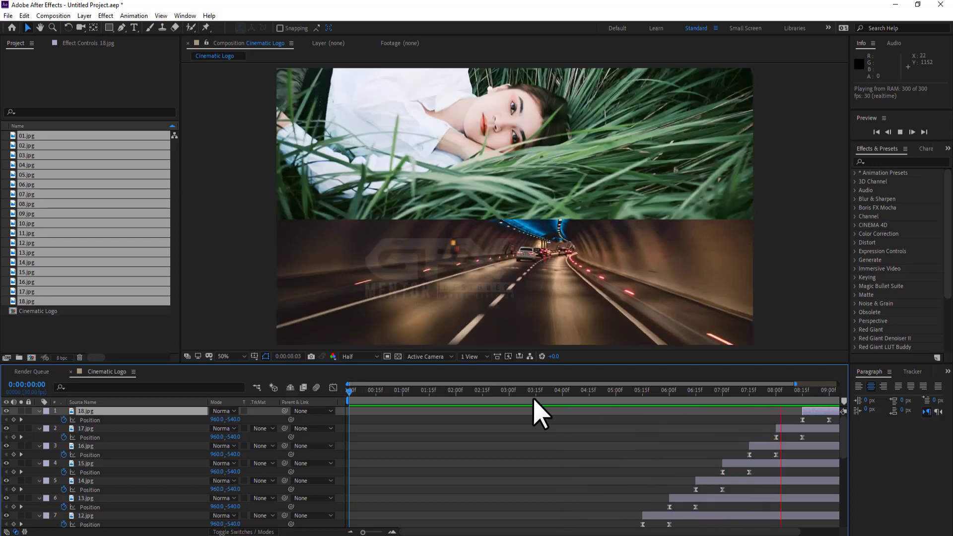
{"action": "key", "text": "space"}
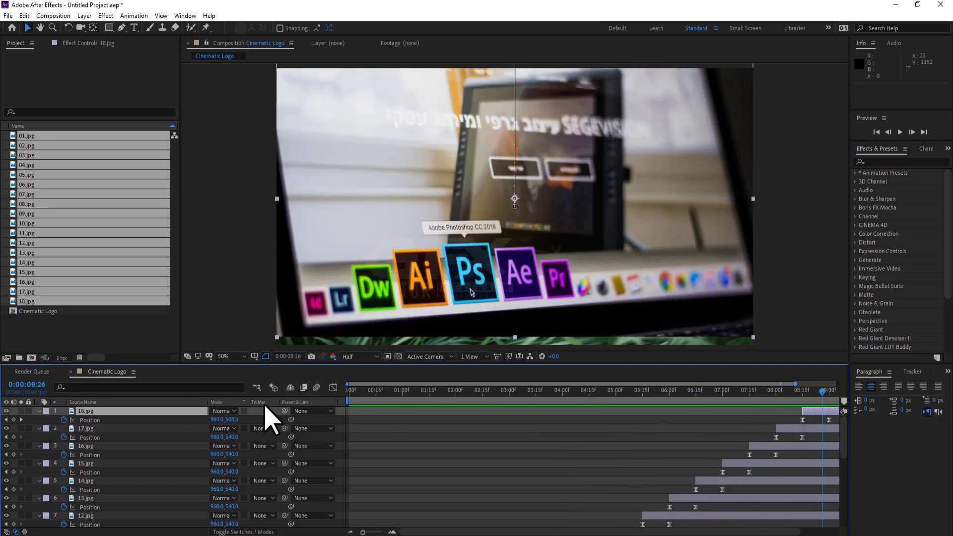
{"action": "key", "text": "ctrl+a"}
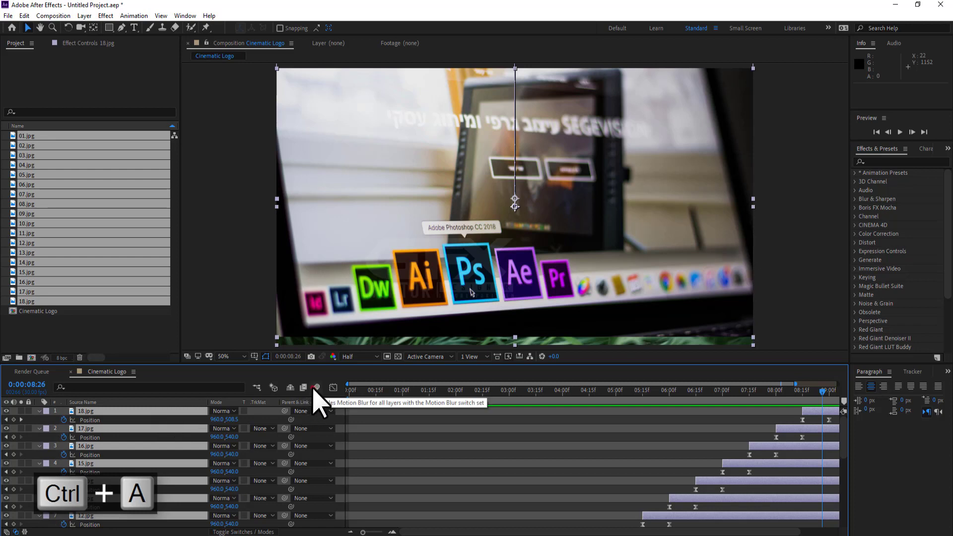
Turn on the composition Motion Blur switch and motion blur for every photo layer
{"action": "left_click", "coordinate": [316, 388]}
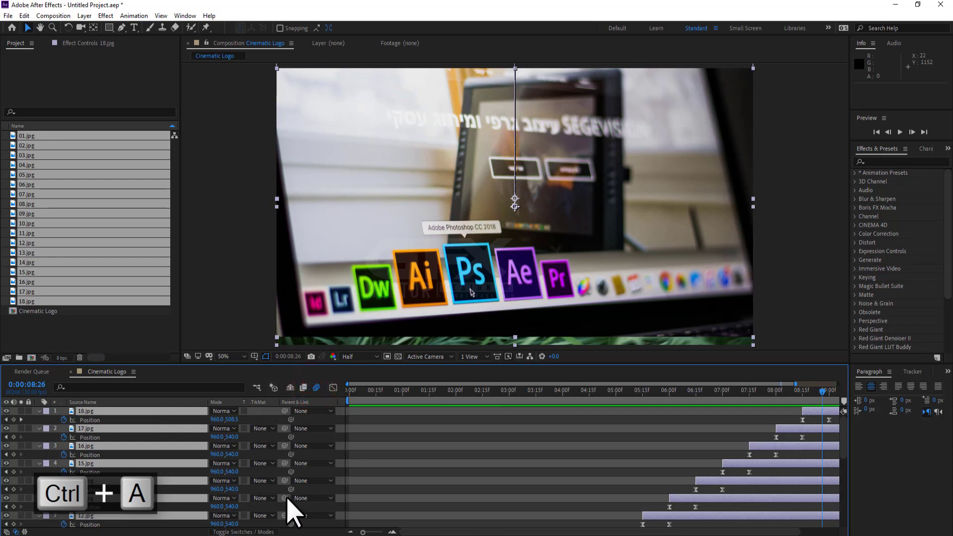
{"action": "left_click", "coordinate": [254, 532]}
{"action": "left_click", "coordinate": [250, 411]}
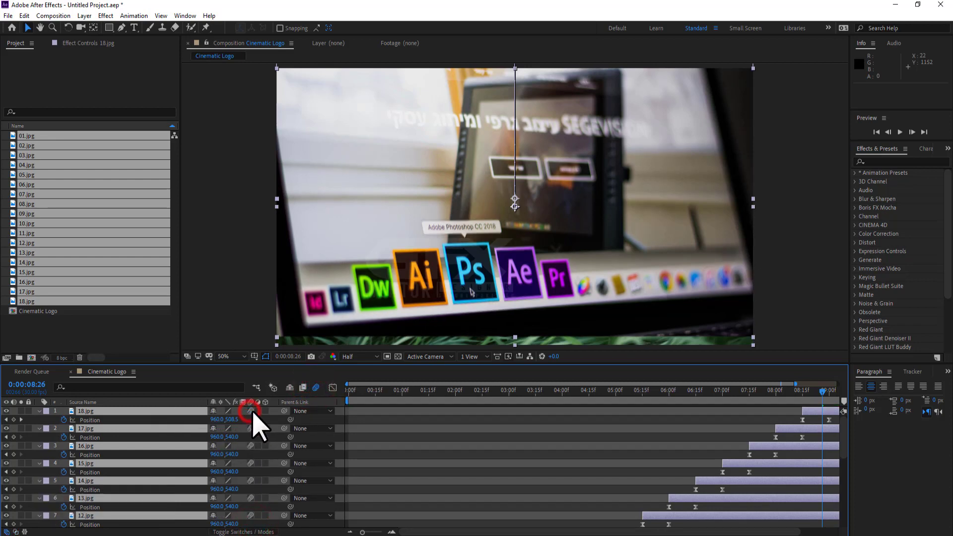
Preview the motion-blurred slide-ins from the start to about 07:29
{"action": "left_click_drag", "start_coordinate": [400, 390], "coordinate": [342, 390]}
{"action": "key", "text": "space"}
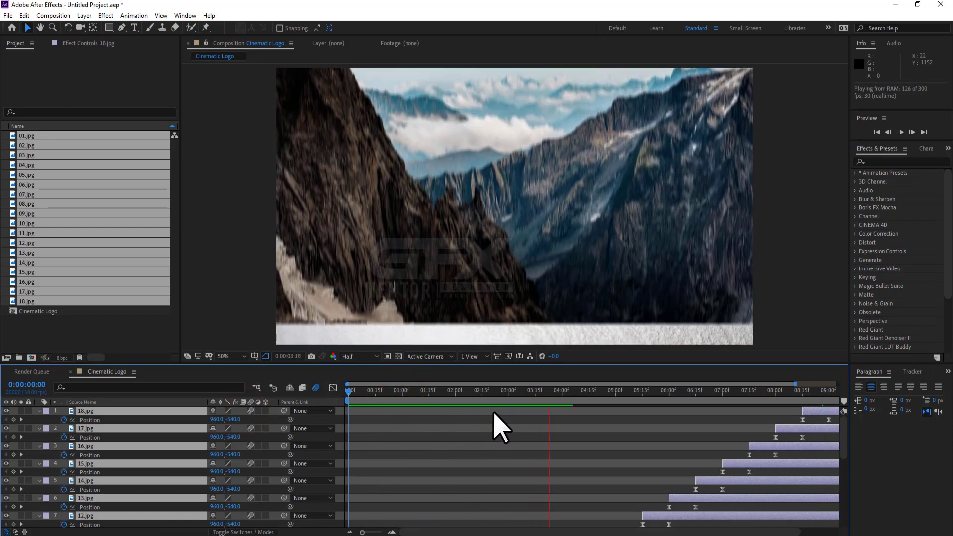
{"action": "left_click", "coordinate": [775, 391]}
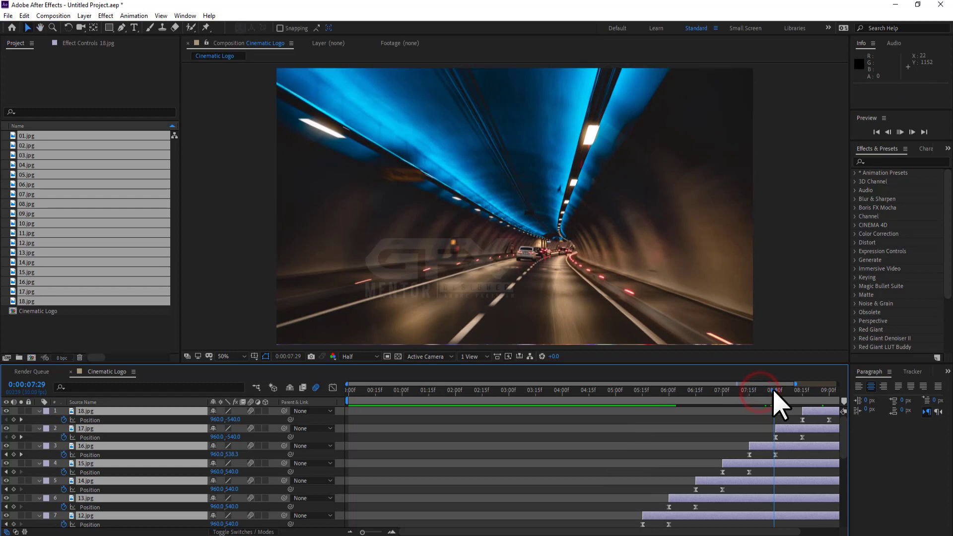
{"action": "key", "text": "space"}
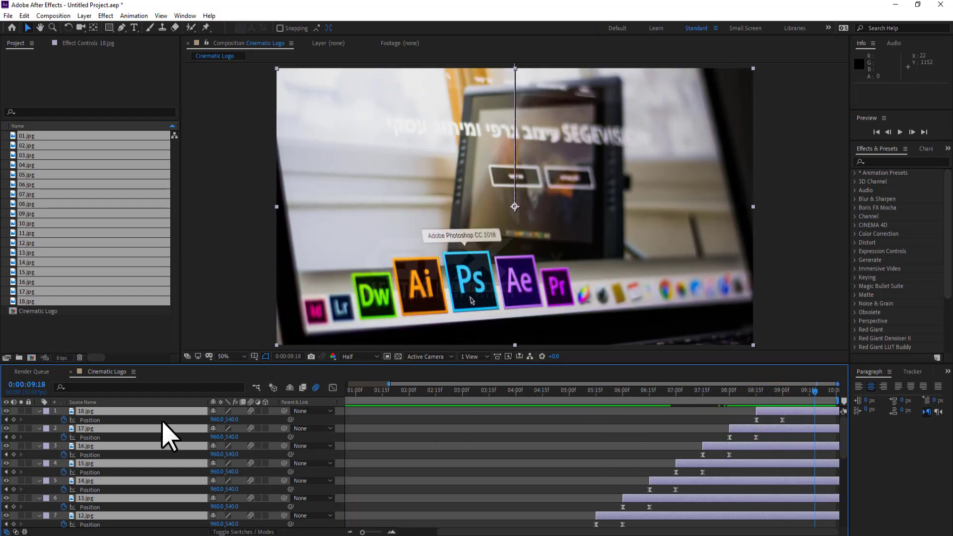
Pre-compose all photo layers into 'Slideshow' with Move all attributes, then deselect everything
{"action": "right_click", "coordinate": [95, 413]}
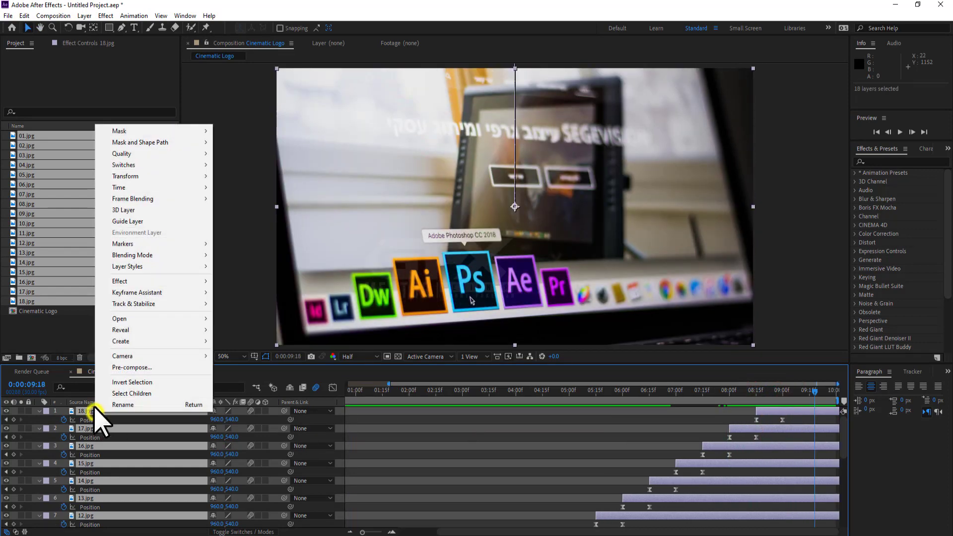
{"action": "left_click", "coordinate": [138, 366]}
{"action": "type", "text": "Slideshow"}
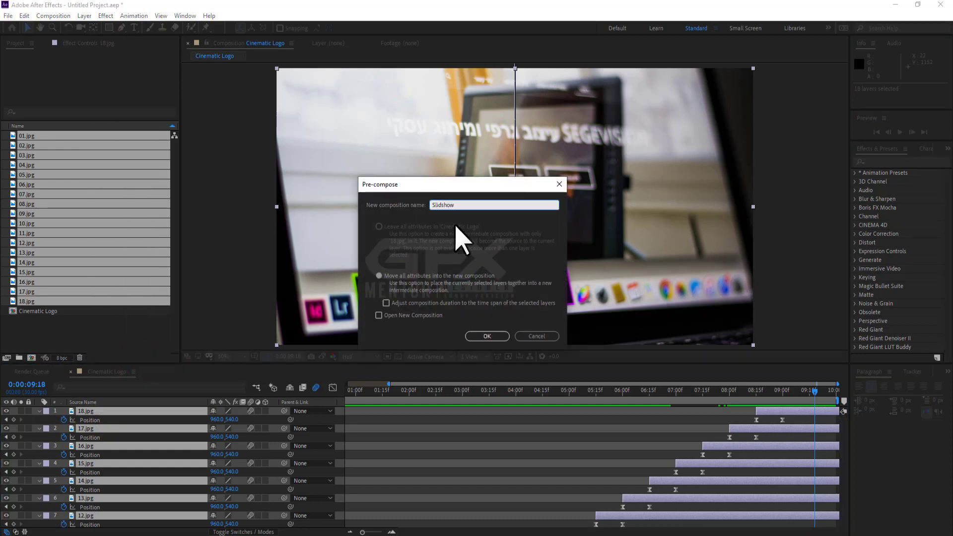
{"action": "left_click", "coordinate": [481, 336]}
{"action": "left_click", "coordinate": [133, 444]}
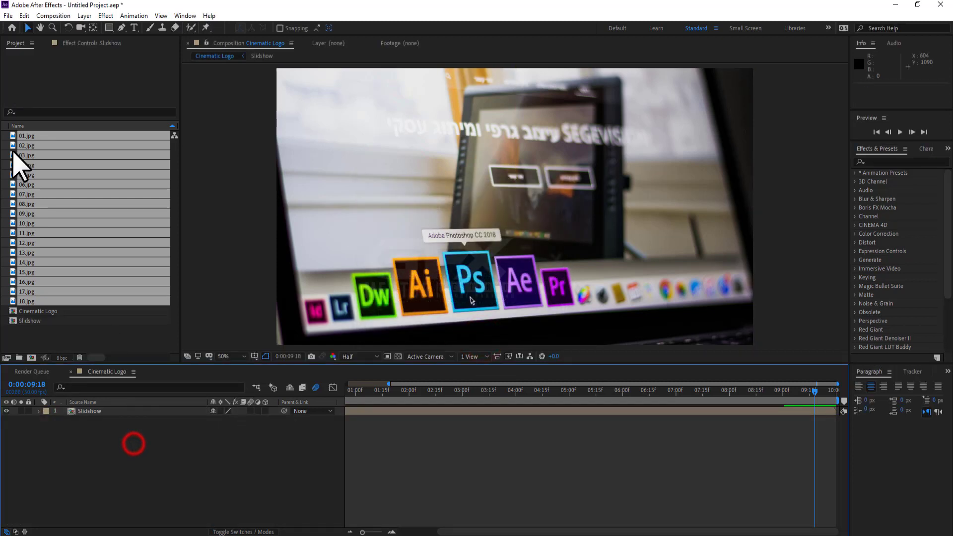
{"action": "left_click", "coordinate": [44, 330]}
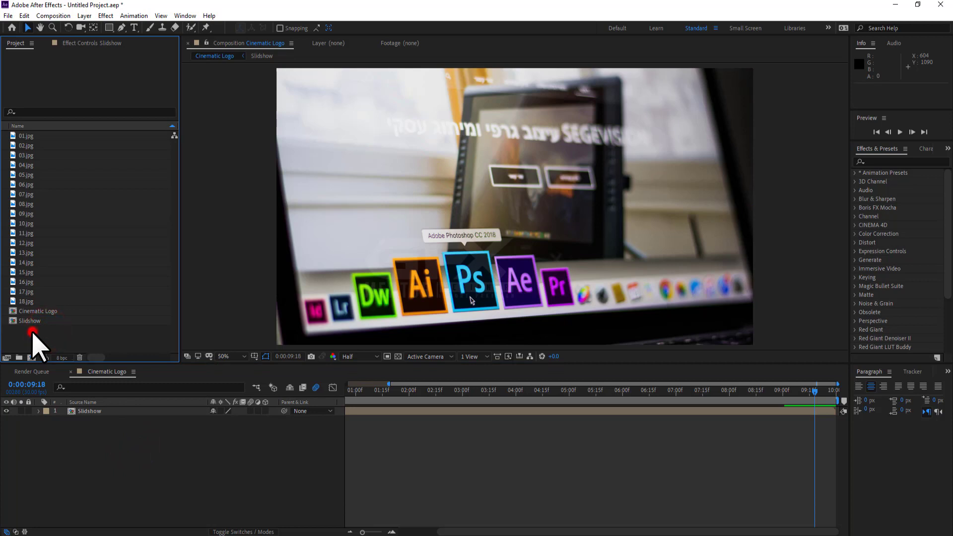
Import GFX Mentor Logo.ai, place it above Slideshow, and scale it down to about 59%
{"action": "double_click", "coordinate": [33, 332]}
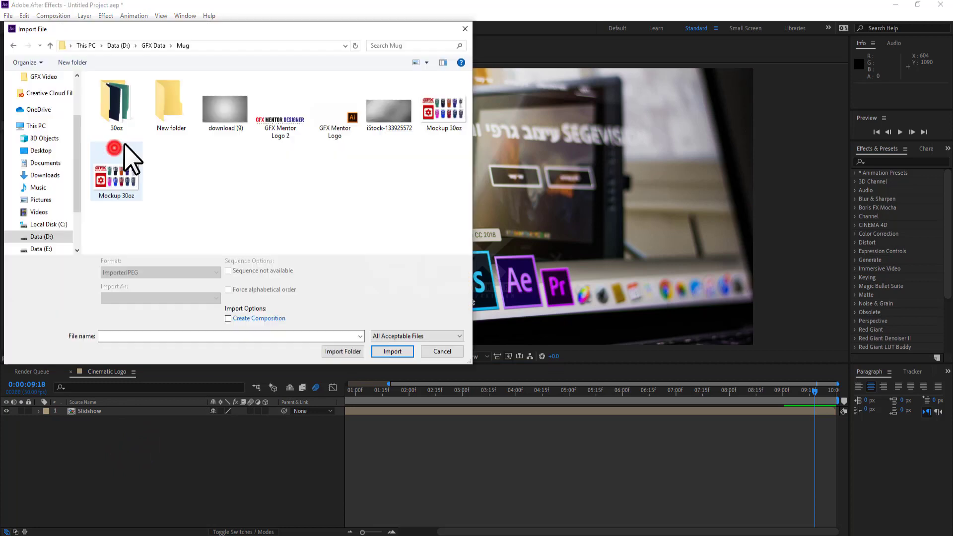
{"action": "double_click", "coordinate": [323, 127]}
{"action": "left_click_drag", "start_coordinate": [41, 320], "coordinate": [87, 410]}
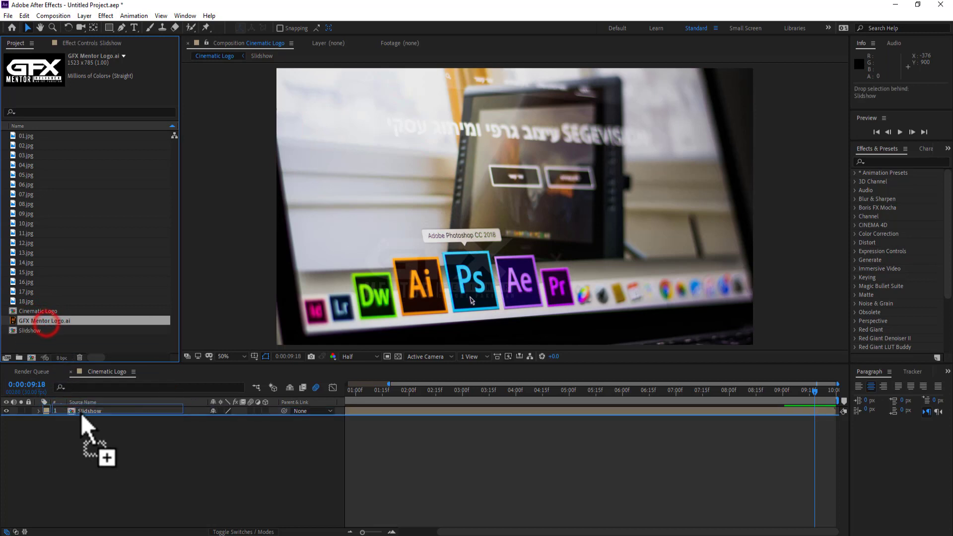
{"action": "left_click_drag", "start_coordinate": [49, 333], "coordinate": [81, 411]}
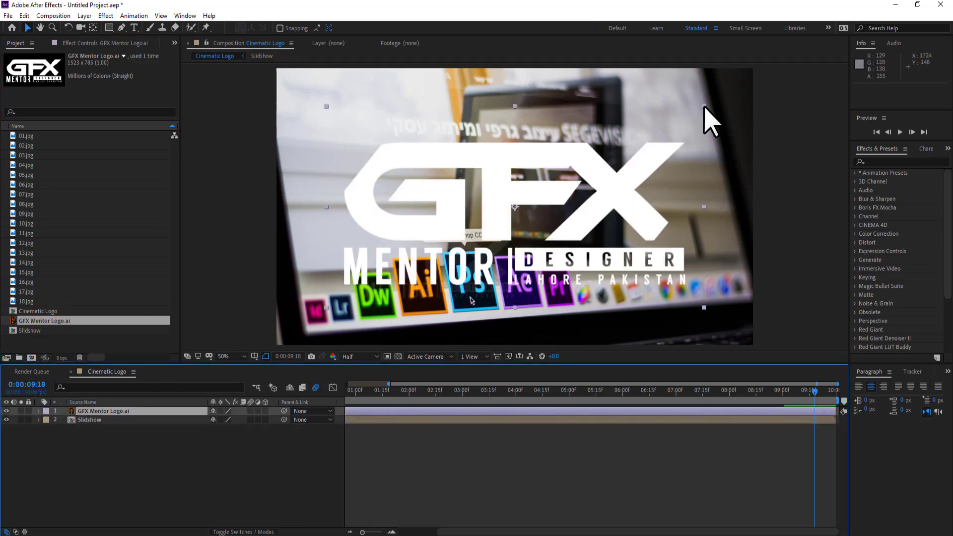
{"action": "left_click_drag", "start_coordinate": [704, 105], "coordinate": [628, 149]}
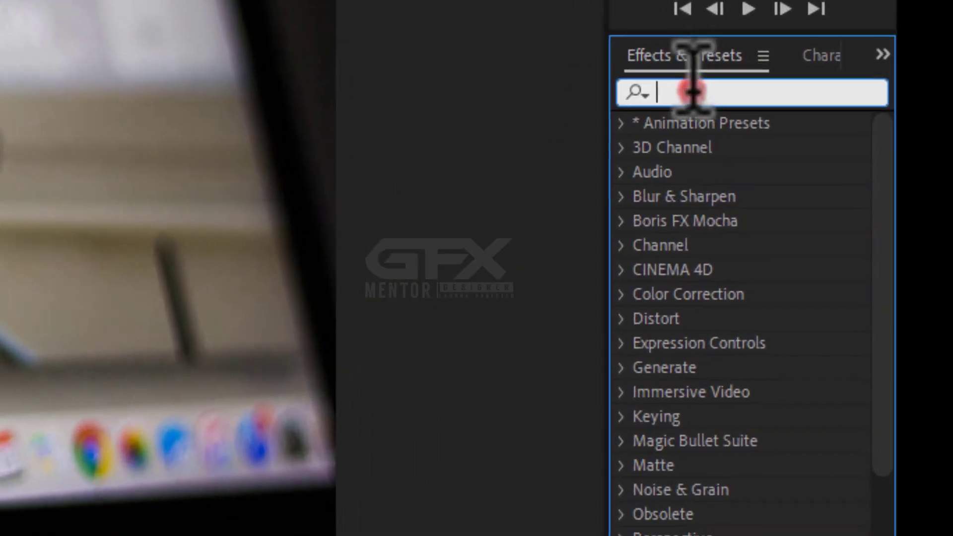
{"action": "left_click", "coordinate": [809, 134]}
Apply a Fill effect with colour 000000 to turn the logo solid black, then scrub to check
{"action": "type", "text": "fill"}
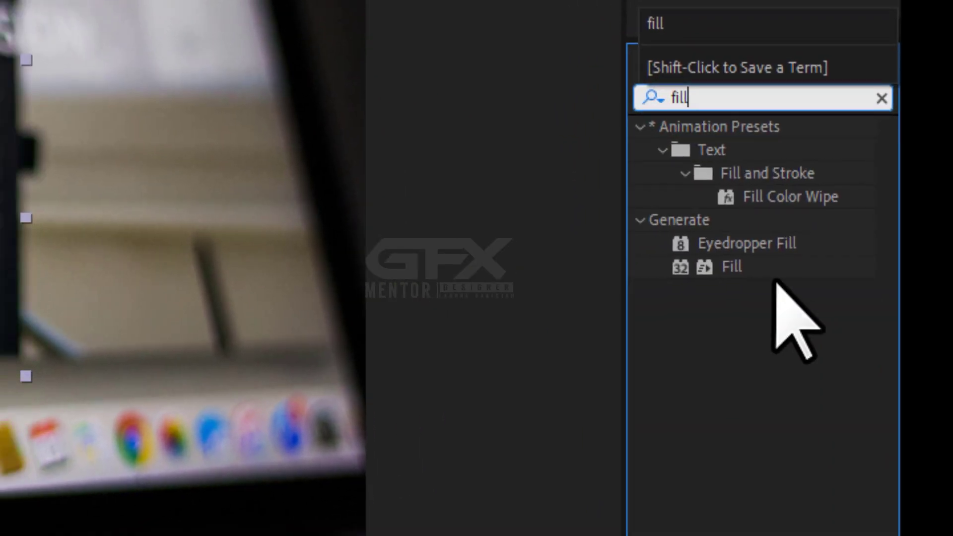
{"action": "left_click_drag", "start_coordinate": [718, 270], "coordinate": [822, 325]}
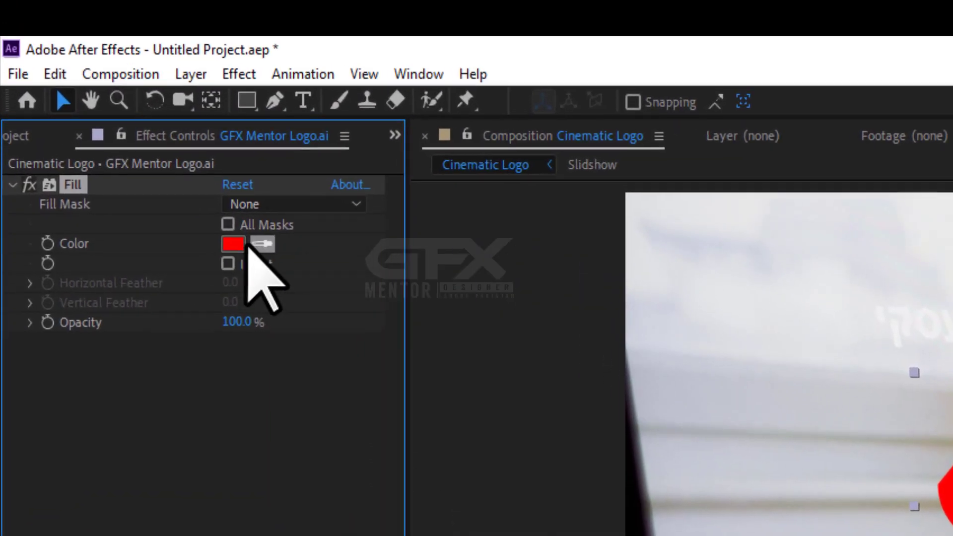
{"action": "left_click", "coordinate": [146, 140]}
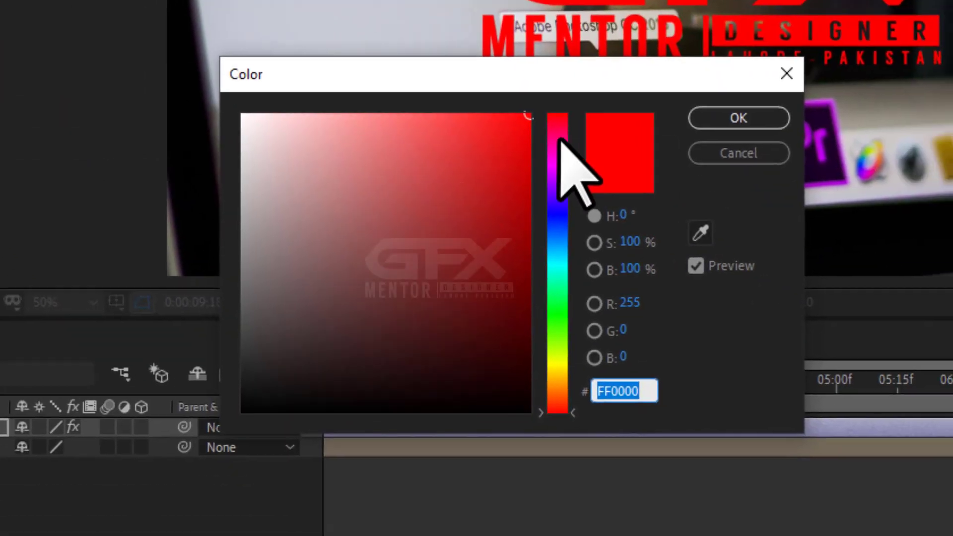
{"action": "left_click", "coordinate": [568, 101]}
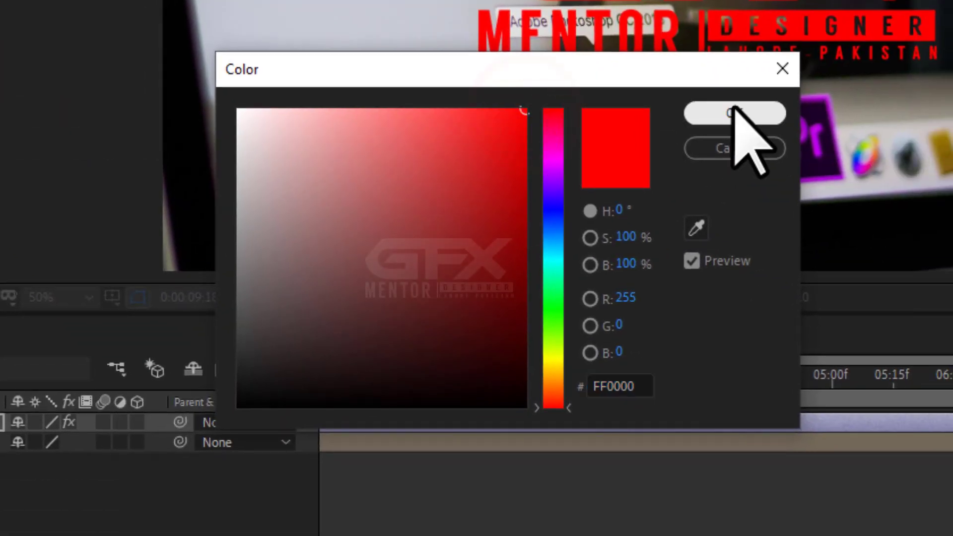
{"action": "left_click_drag", "start_coordinate": [521, 110], "coordinate": [174, 457]}
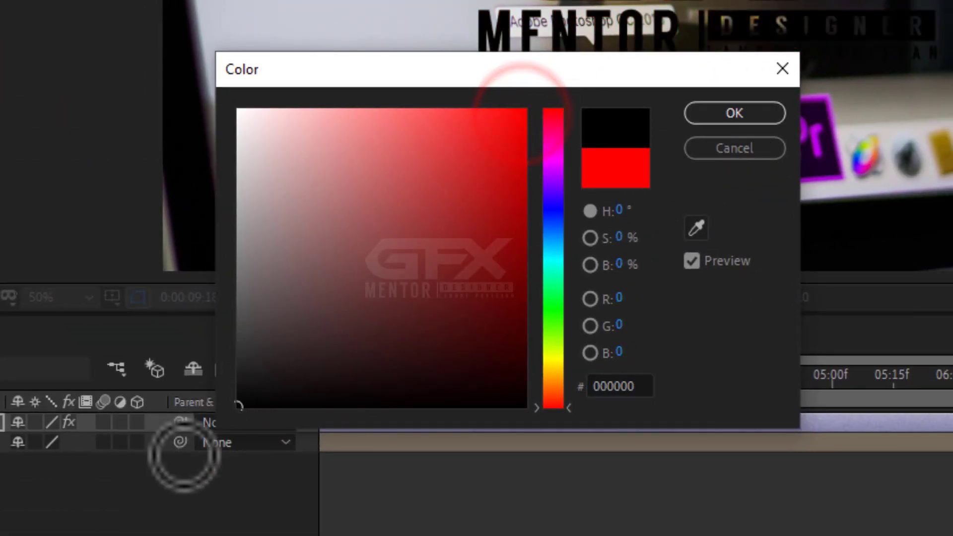
{"action": "left_click", "coordinate": [583, 231]}
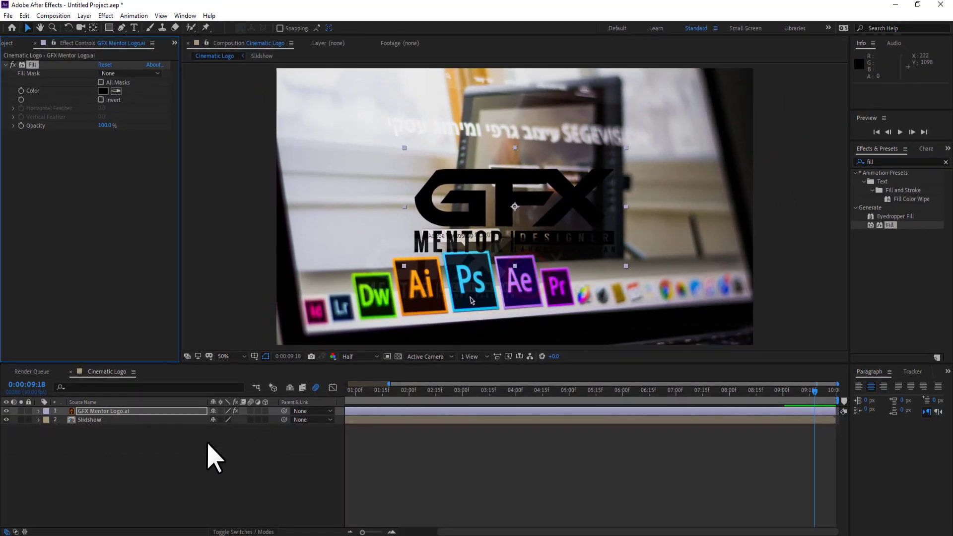
{"action": "mouse_move", "coordinate": [361, 394]}
{"action": "left_mouse_down"}
{"action": "mouse_move", "coordinate": [505, 400]}
{"action": "mouse_move", "coordinate": [653, 423]}
{"action": "left_mouse_up"}
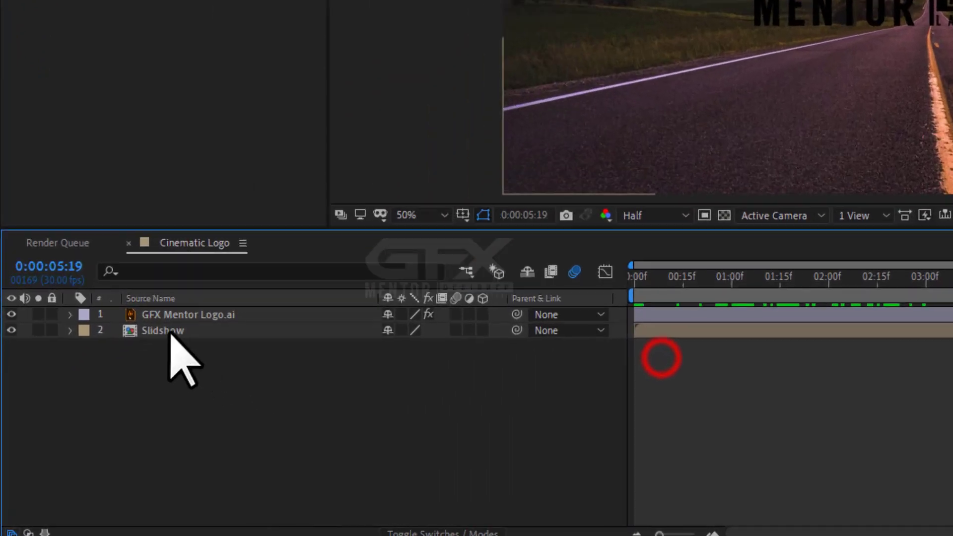
Time-stretch the Slideshow layer with a 75% stretch factor (0:00:07:15) and preview it
{"action": "right_click", "coordinate": [170, 332]}
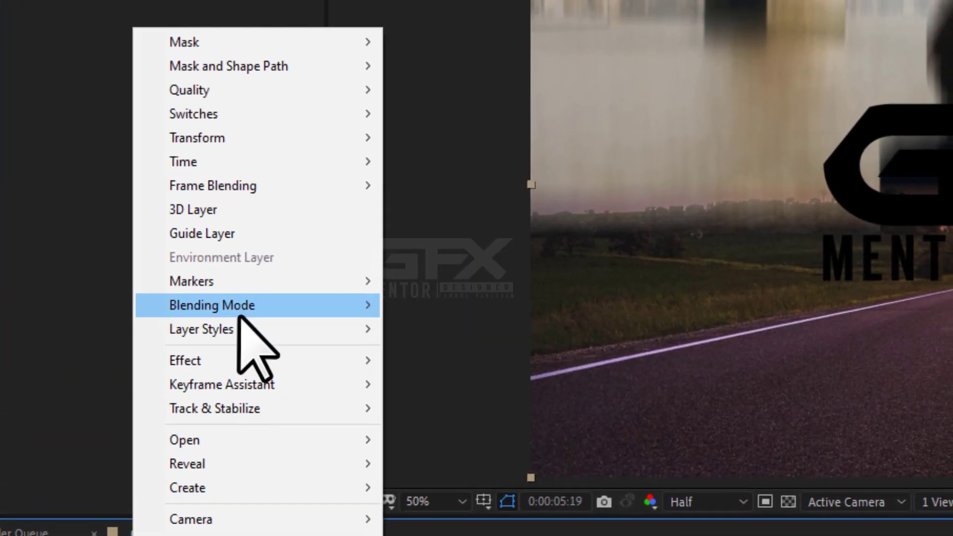
{"action": "mouse_move", "coordinate": [287, 164]}
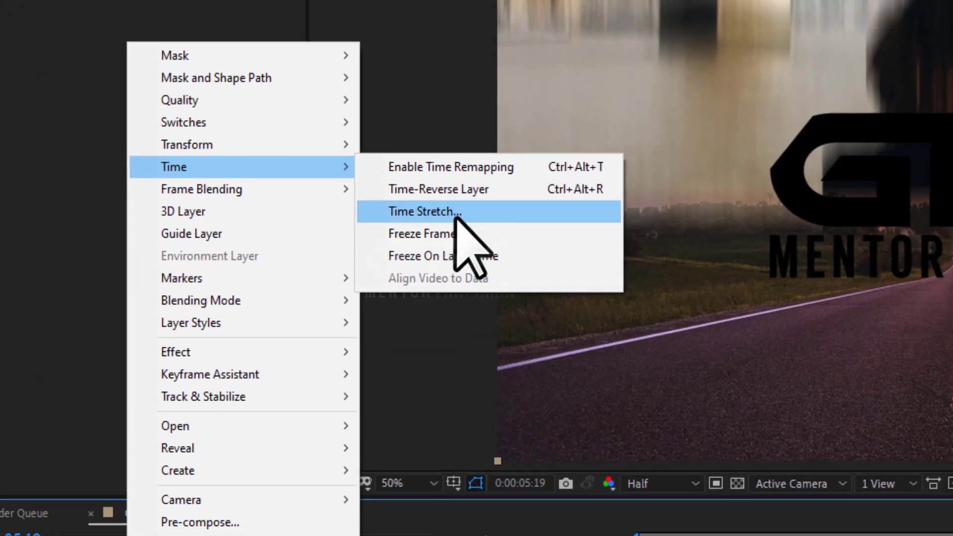
{"action": "left_click", "coordinate": [481, 214]}
{"action": "type", "text": "75"}
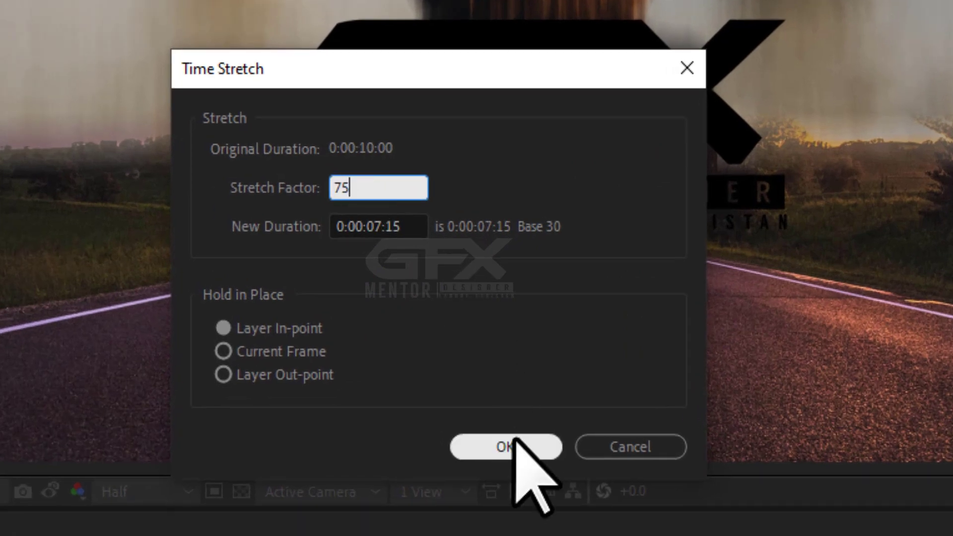
{"action": "left_click", "coordinate": [508, 446]}
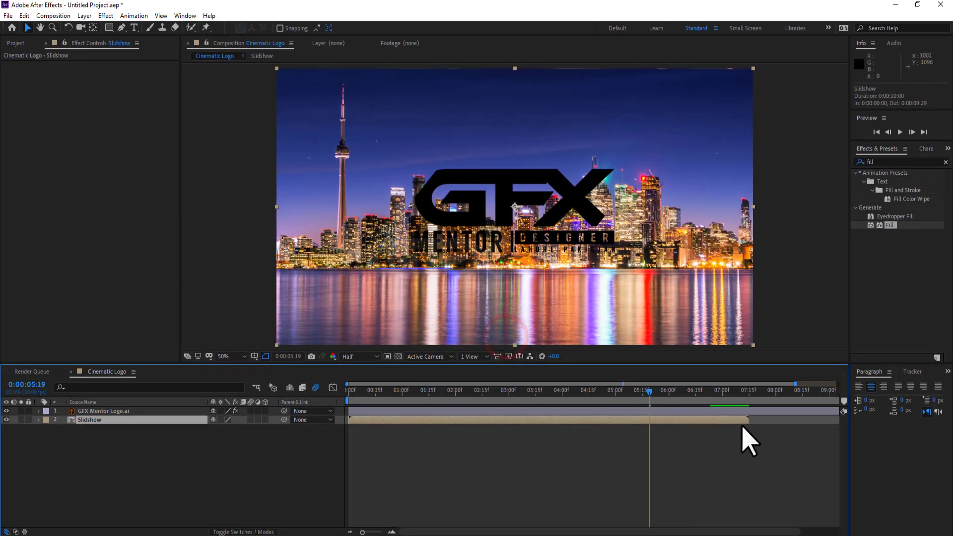
{"action": "key", "text": "Home"}
{"action": "key", "text": "space"}
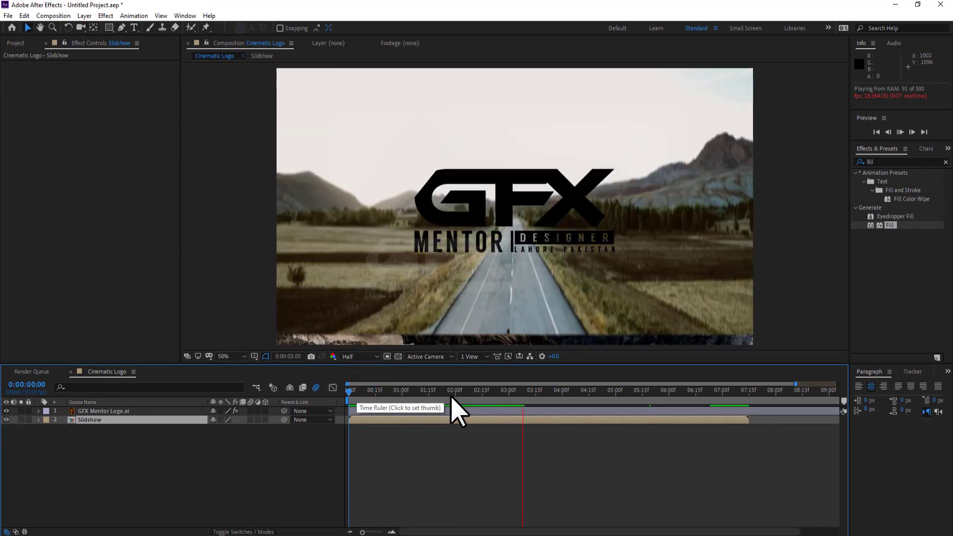
{"action": "key", "text": "space"}
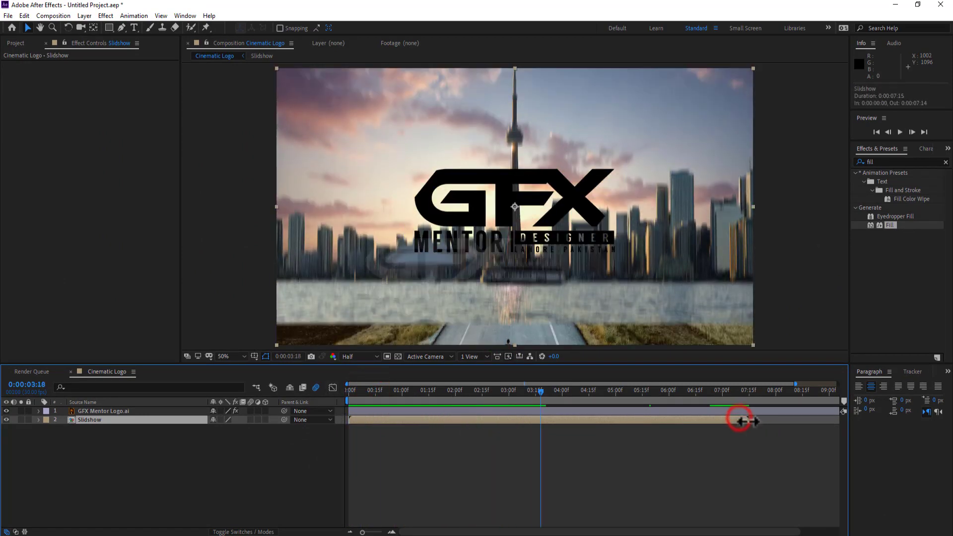
Lengthen the Slideshow precomp's duration in its Composition Settings
{"action": "double_click", "coordinate": [72, 421]}
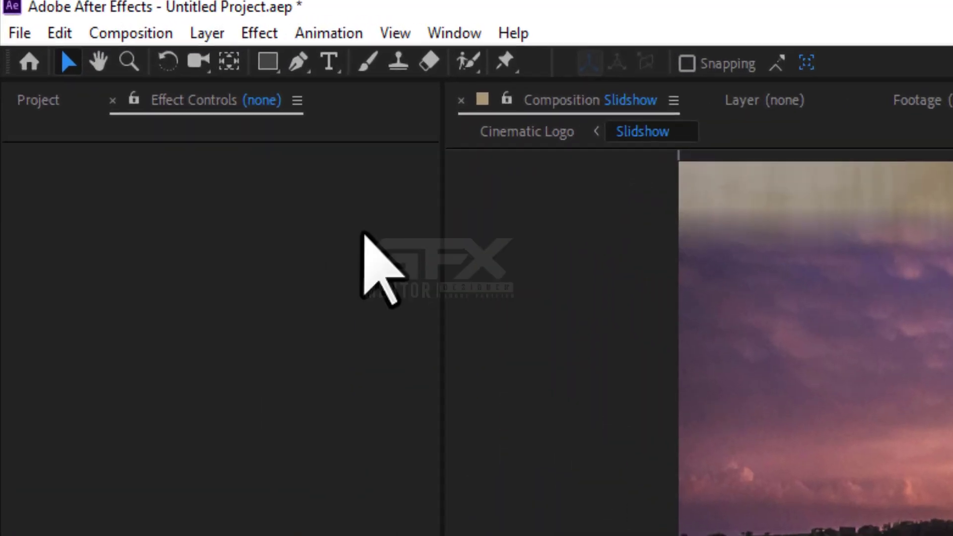
{"action": "left_click", "coordinate": [64, 16]}
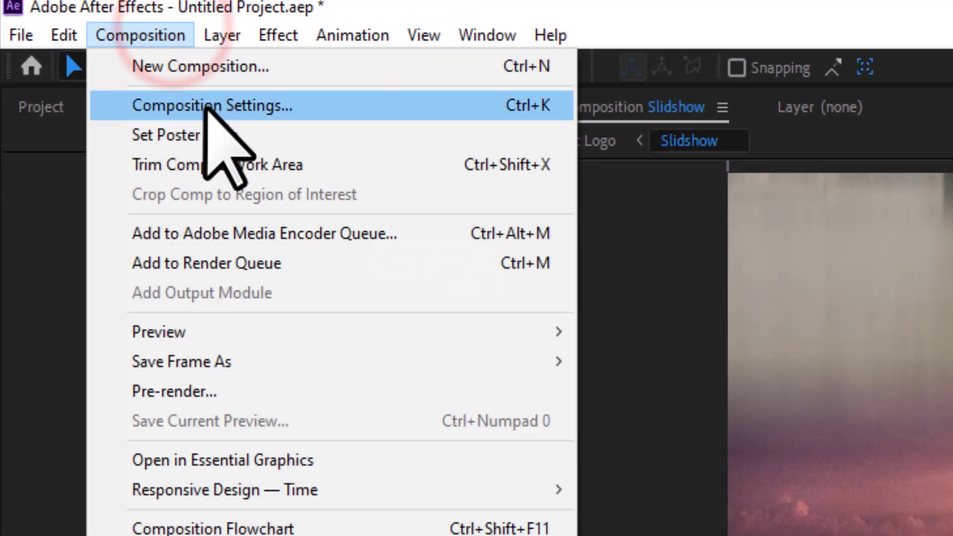
{"action": "left_click", "coordinate": [205, 106]}
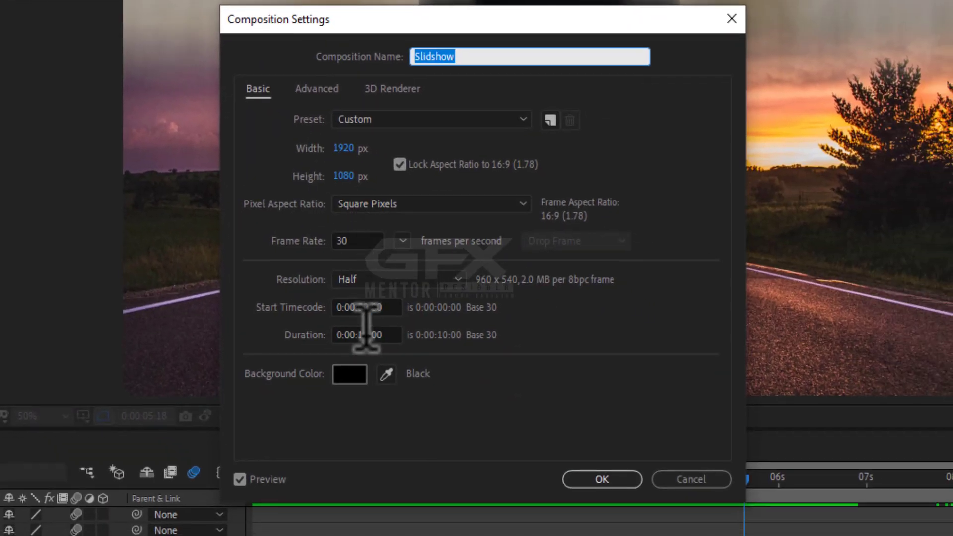
{"action": "left_click", "coordinate": [366, 335]}
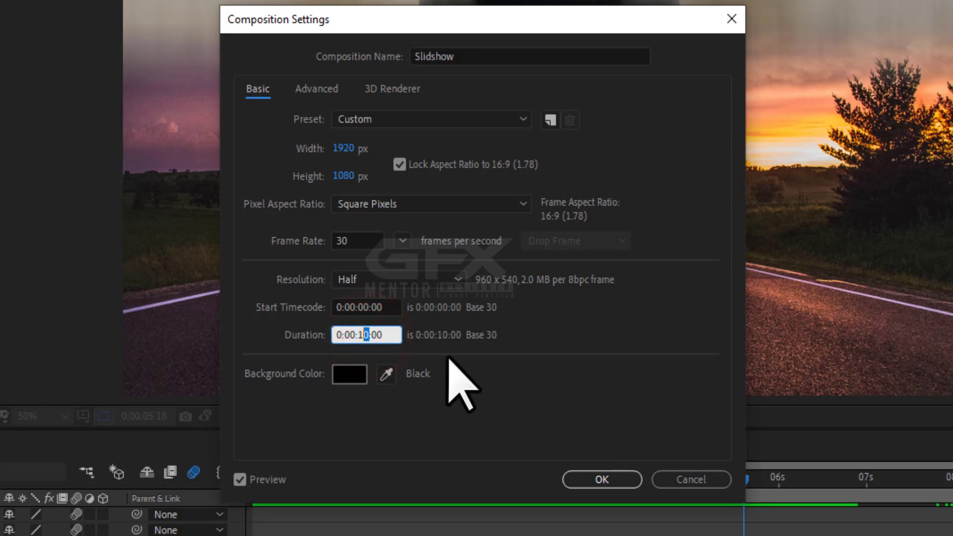
{"action": "type", "text": "5"}
{"action": "left_click", "coordinate": [578, 481]}
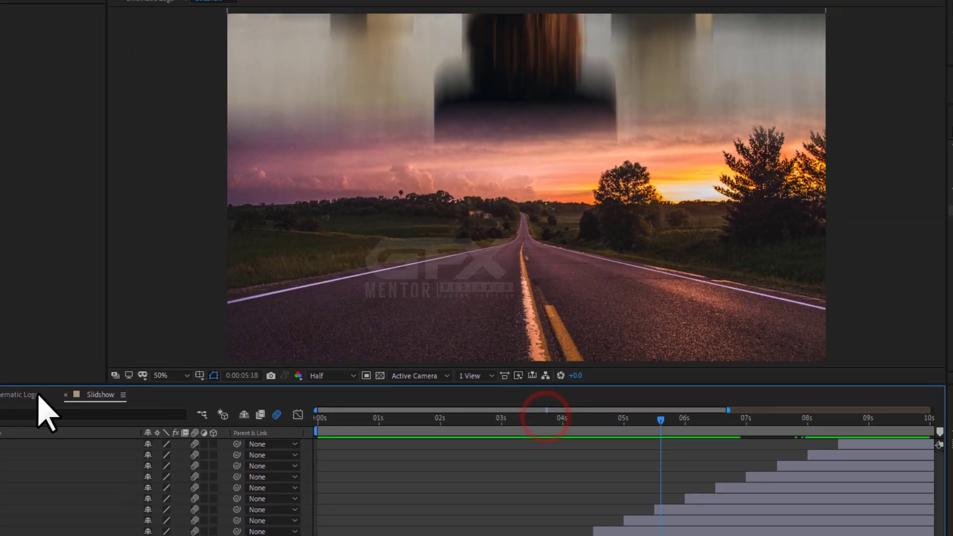
In Cinematic Logo, extend the Slideshow layer's out point to the comp's end and preview
{"action": "left_click", "coordinate": [107, 372]}
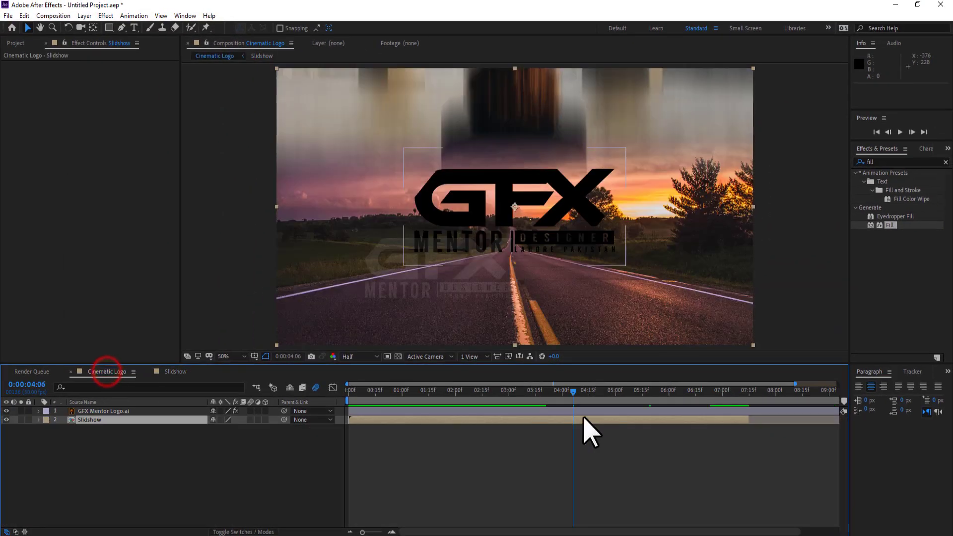
{"action": "mouse_move", "coordinate": [611, 393]}
{"action": "left_mouse_down"}
{"action": "mouse_move", "coordinate": [839, 390]}
{"action": "mouse_move", "coordinate": [824, 418]}
{"action": "left_mouse_up"}
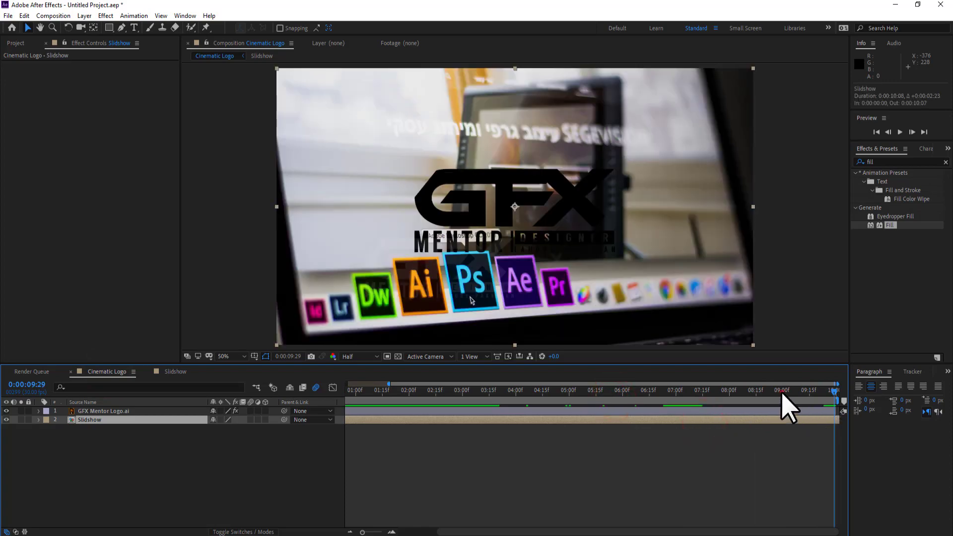
{"action": "key", "text": "space"}
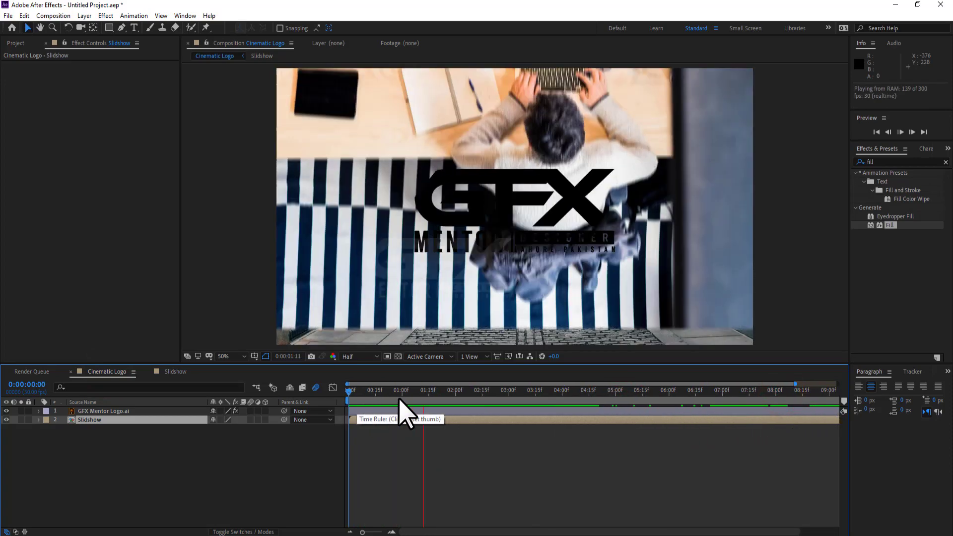
{"action": "left_click", "coordinate": [399, 401]}
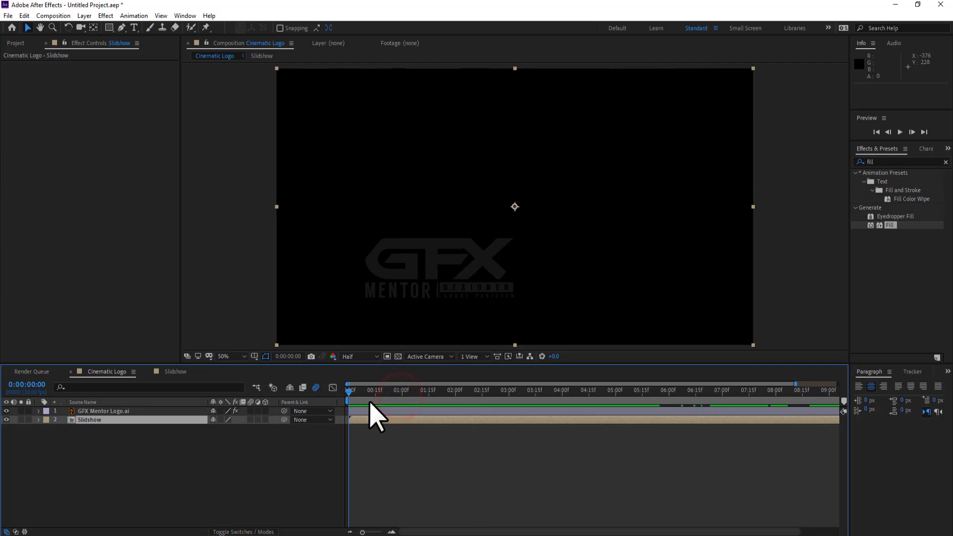
In the Slideshow precomp, change 01.jpg's Position Y from -540 to 540 so it sits at 960, 540
{"action": "left_click", "coordinate": [176, 372]}
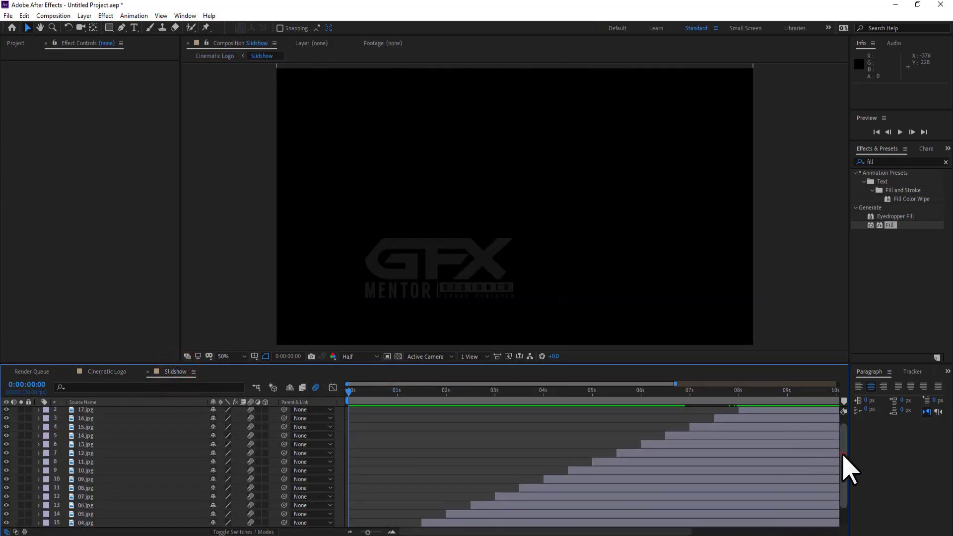
{"action": "left_click_drag", "start_coordinate": [843, 455], "coordinate": [844, 491]}
{"action": "left_click_drag", "start_coordinate": [382, 362], "coordinate": [385, 264]}
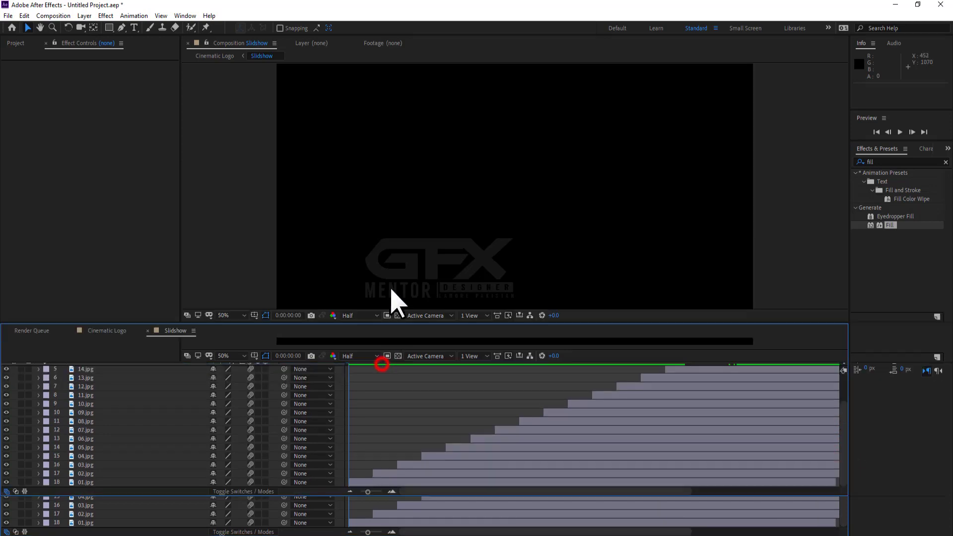
{"action": "left_click", "coordinate": [372, 457]}
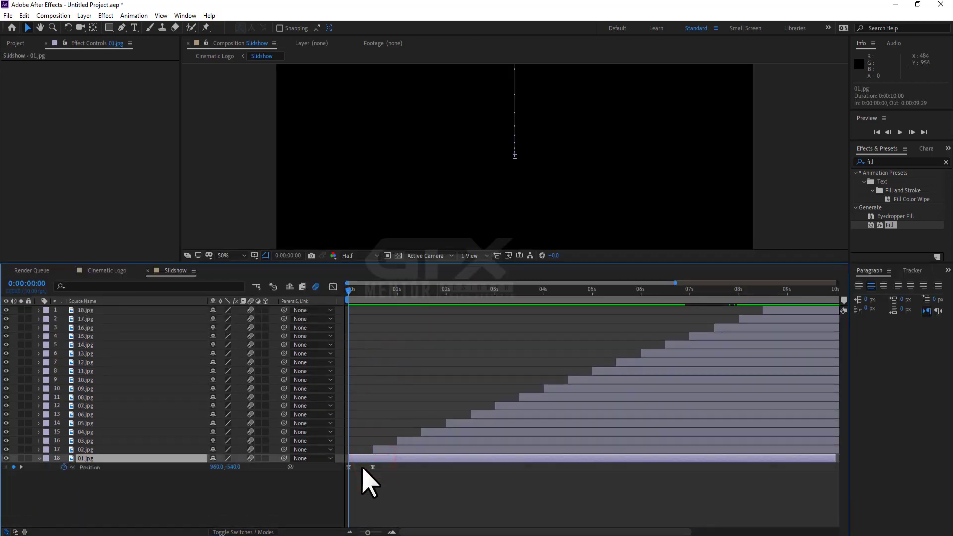
{"action": "left_click_drag", "start_coordinate": [362, 469], "coordinate": [351, 474]}
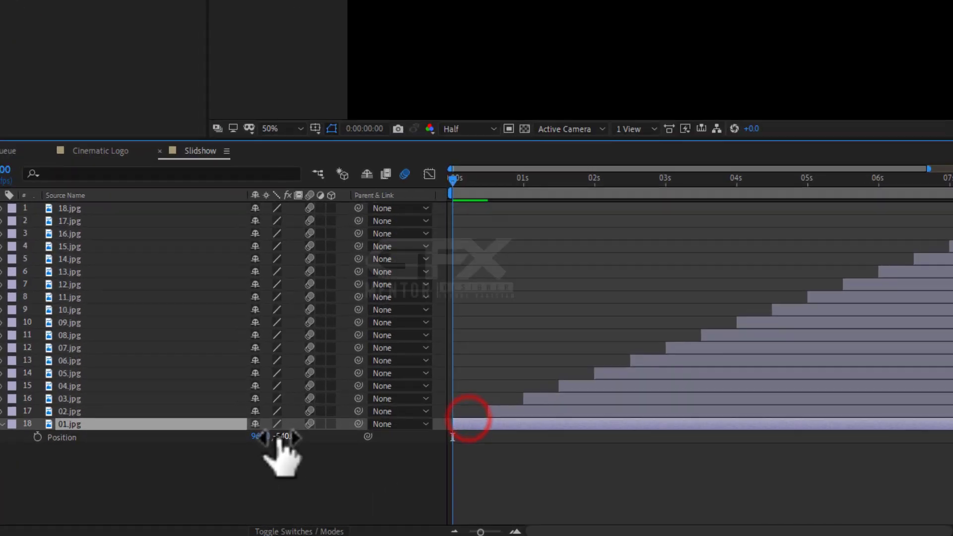
{"action": "left_click", "coordinate": [232, 468]}
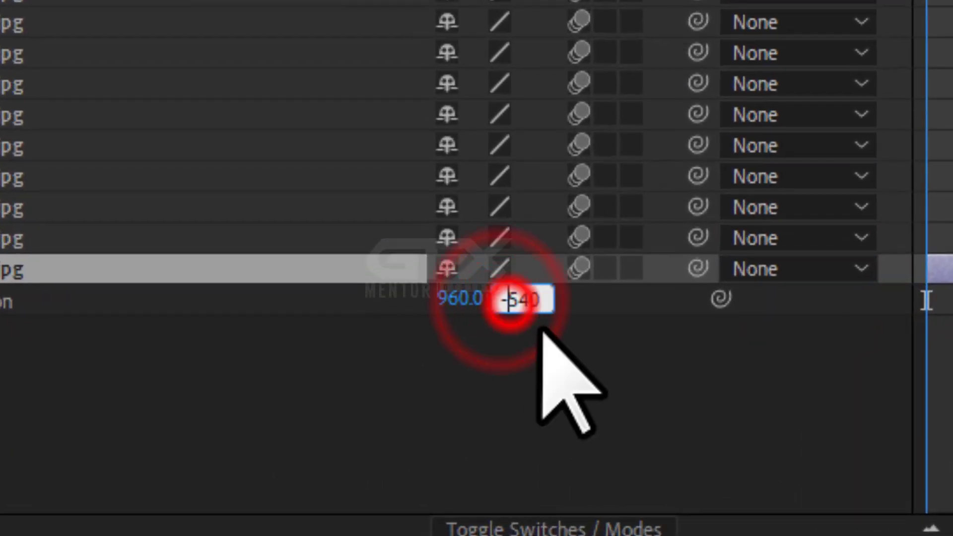
{"action": "key", "text": "BackSpace"}
{"action": "left_click", "coordinate": [597, 394]}
{"action": "left_click_drag", "start_coordinate": [355, 288], "coordinate": [375, 294]}
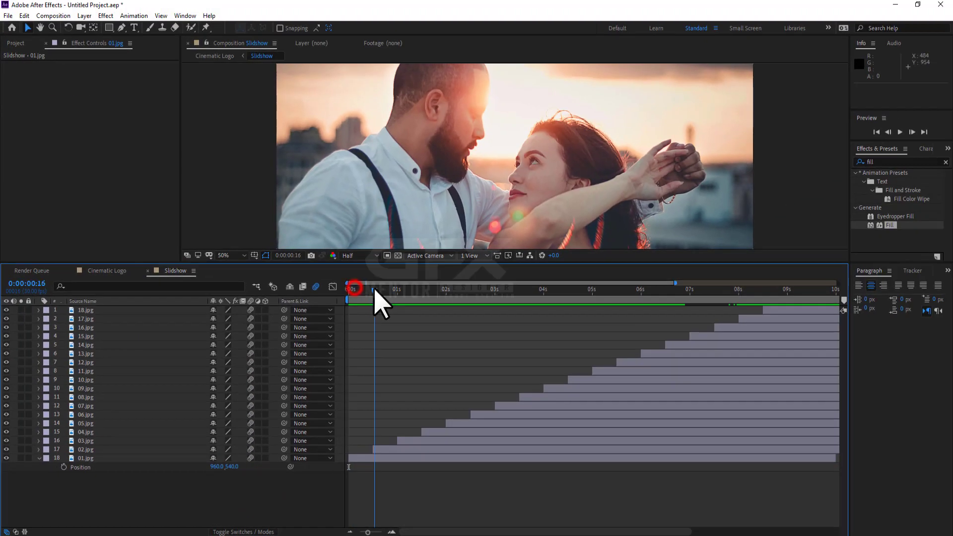
{"action": "left_click", "coordinate": [107, 271]}
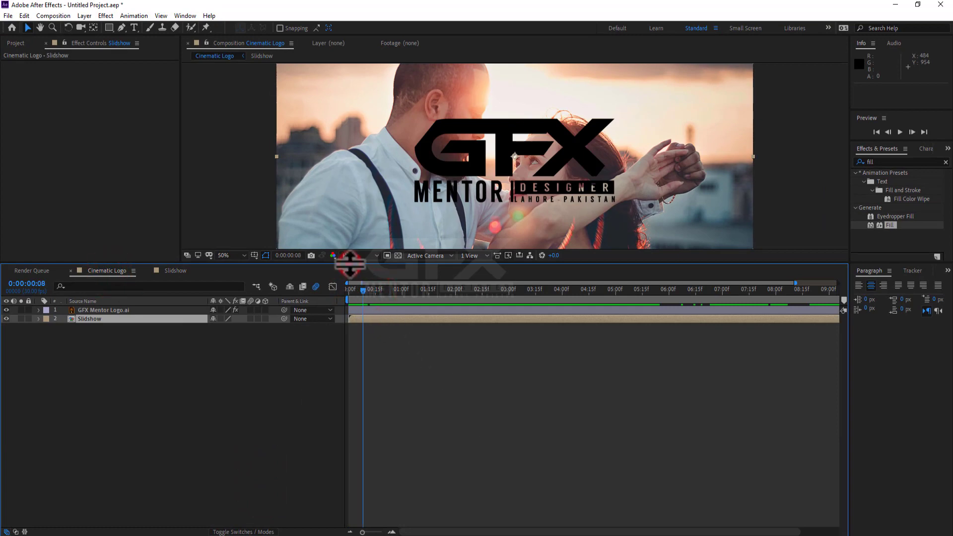
Enlarge the composition viewer and preview the photos cascading behind the black logo
{"action": "left_click_drag", "start_coordinate": [350, 264], "coordinate": [330, 395]}
{"action": "key", "text": "space"}
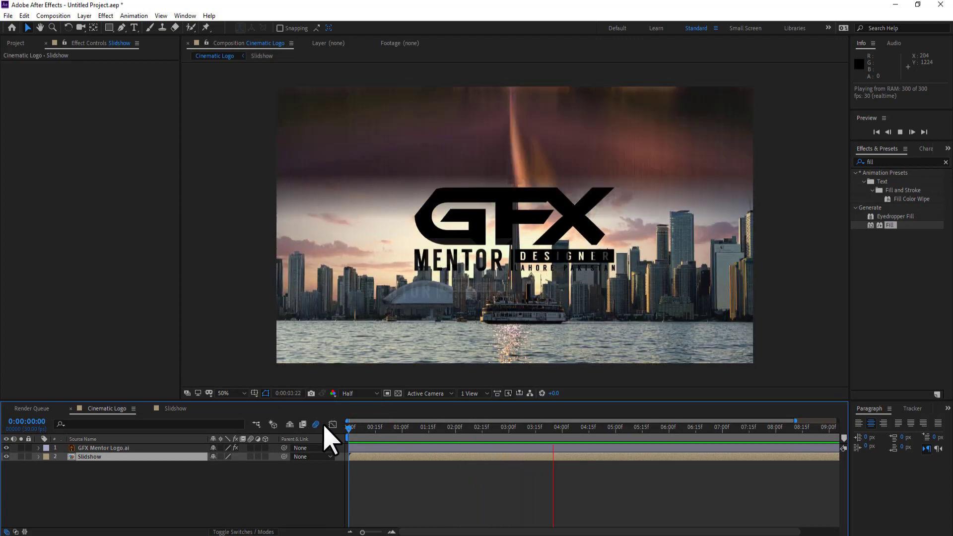
{"action": "left_click", "coordinate": [240, 479]}
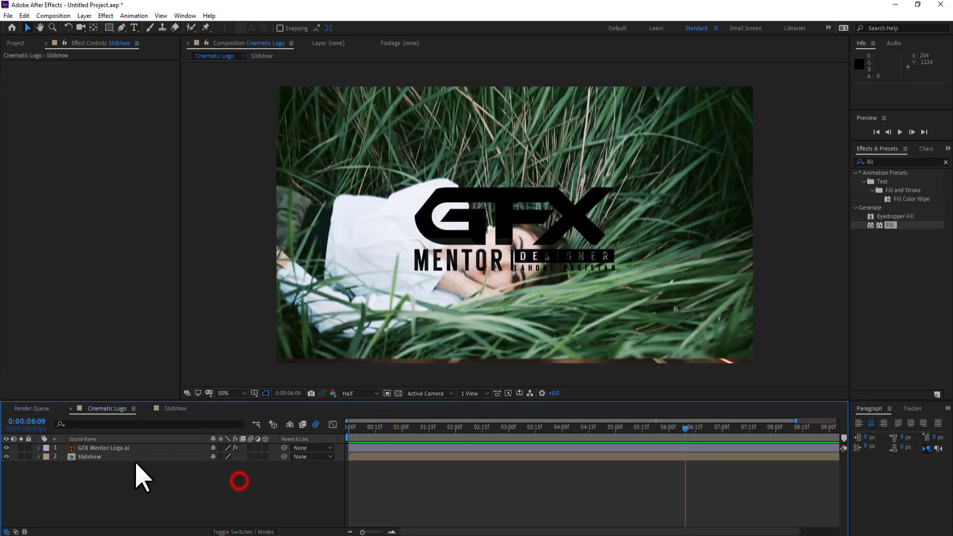
{"action": "left_click", "coordinate": [117, 456]}
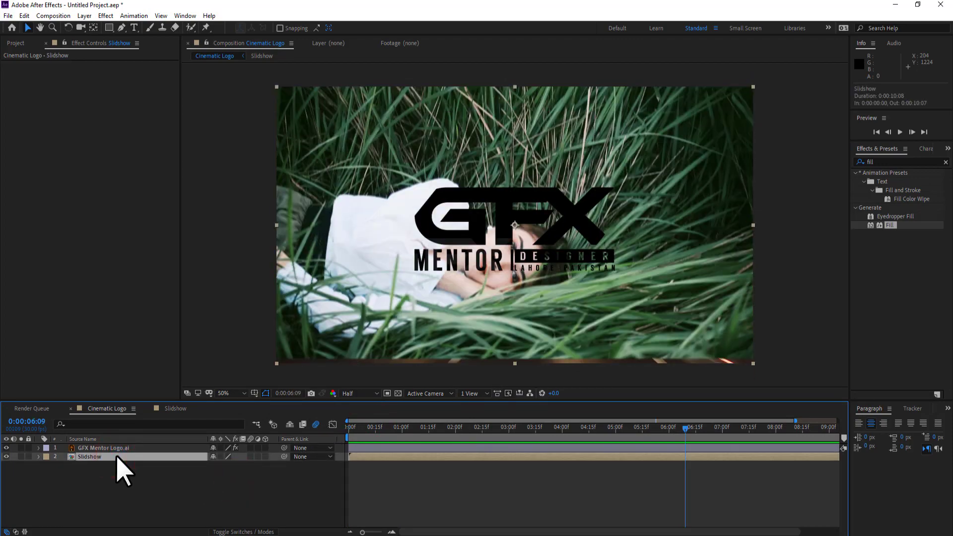
{"action": "key", "text": "ctrl+shift+a"}
{"action": "left_click", "coordinate": [125, 449]}
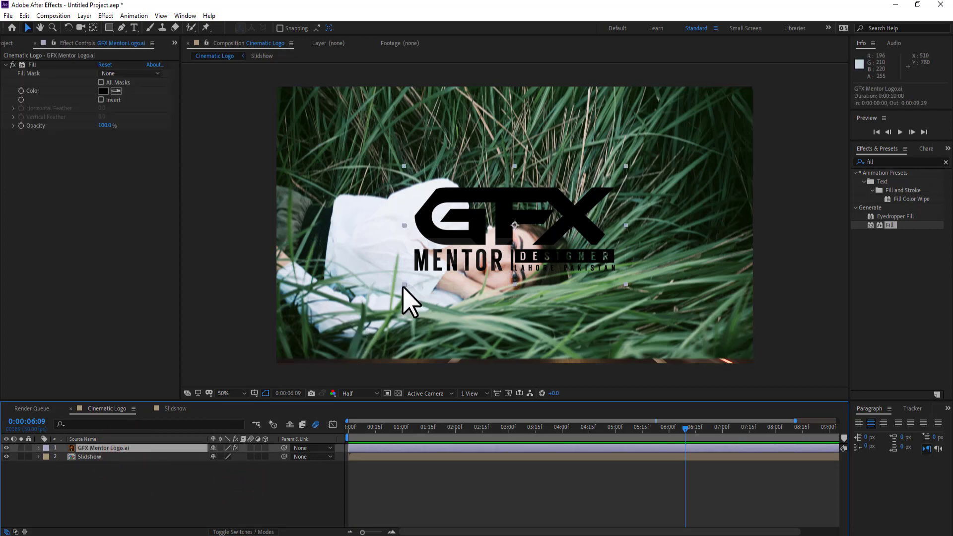
Scale the logo to 70% and pre-compose it into GFX Mentor Logo.ai Comp 1
{"action": "left_click_drag", "start_coordinate": [403, 287], "coordinate": [381, 300]}
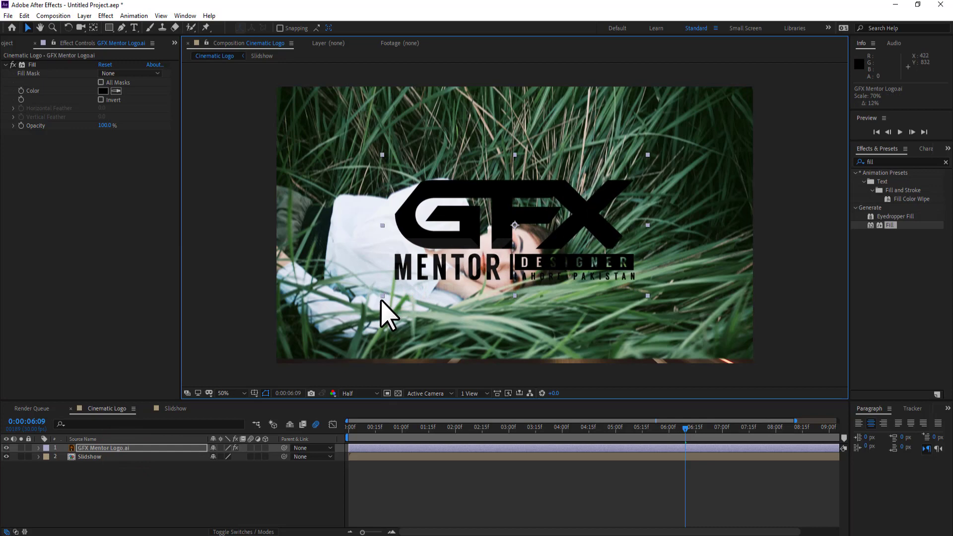
{"action": "left_click_drag", "start_coordinate": [368, 428], "coordinate": [349, 428]}
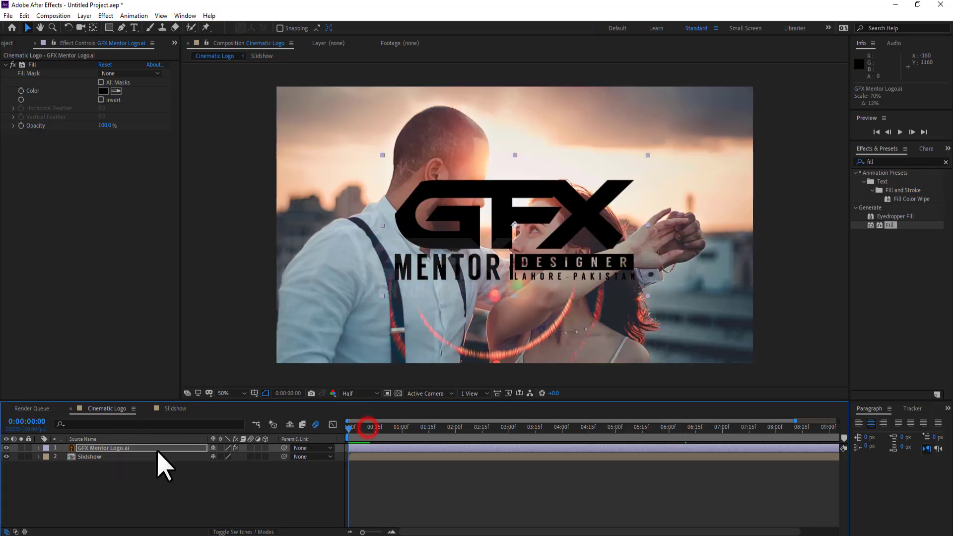
{"action": "right_click", "coordinate": [148, 450]}
{"action": "left_click", "coordinate": [187, 403]}
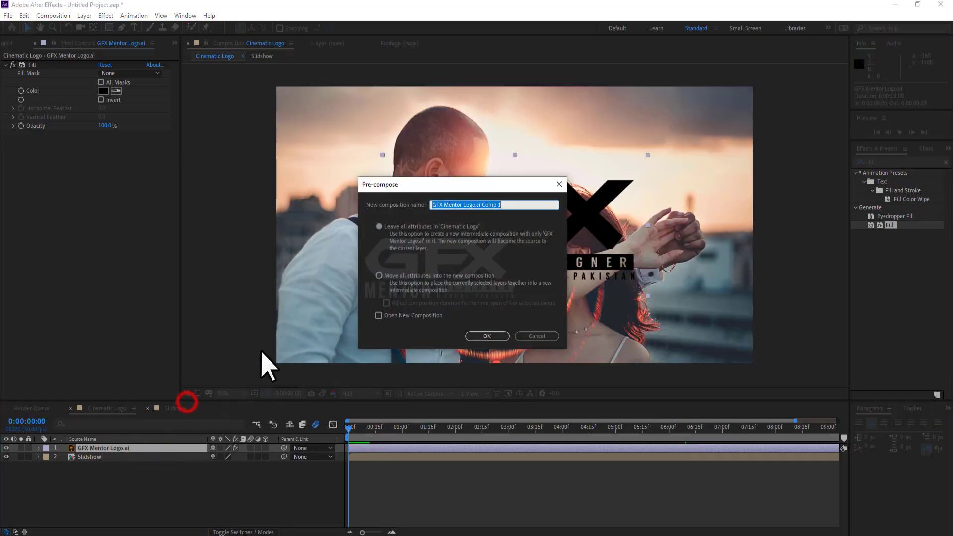
{"action": "left_click", "coordinate": [484, 337]}
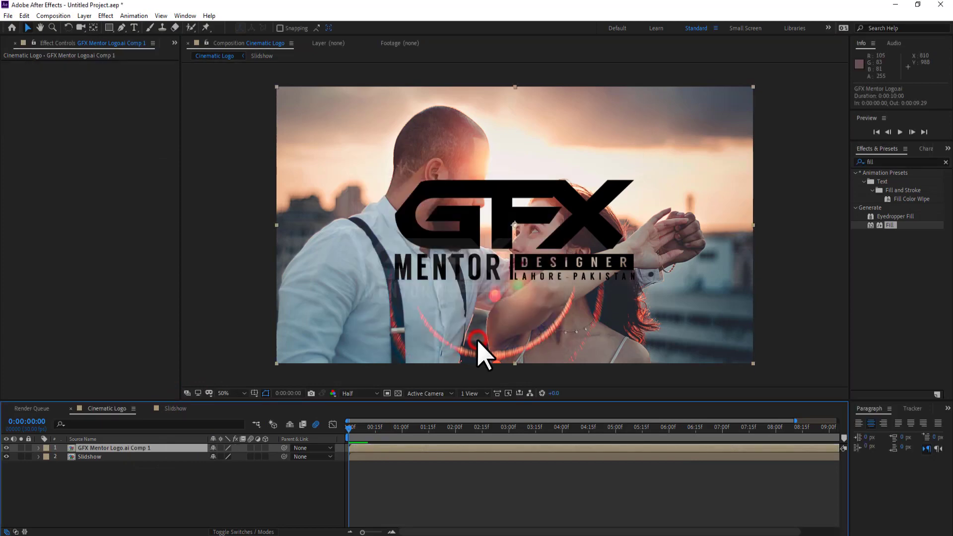
Keyframe the logo precomp's Scale from 100% at 0:00 down to 50% at 0:00:07:00
{"action": "left_click_drag", "start_coordinate": [371, 426], "coordinate": [350, 420]}
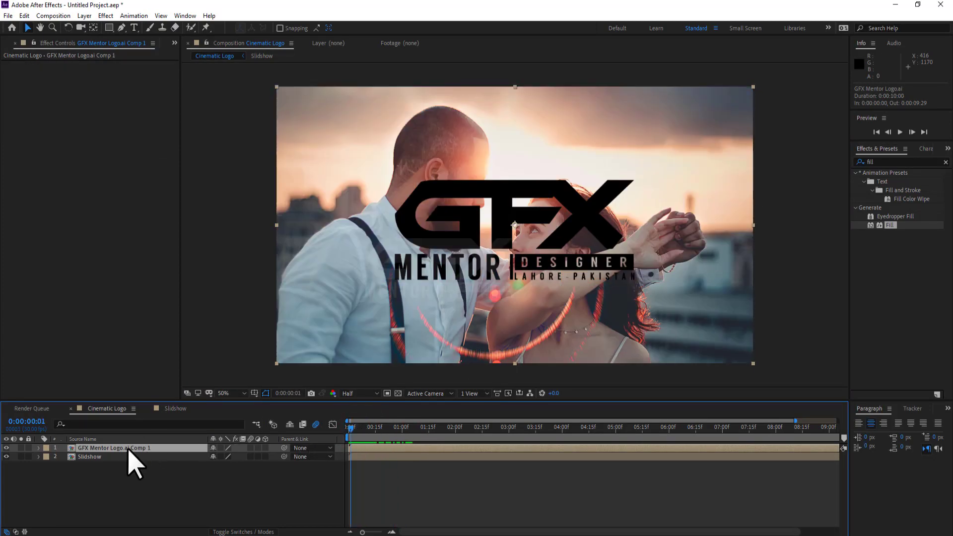
{"action": "key", "text": "s"}
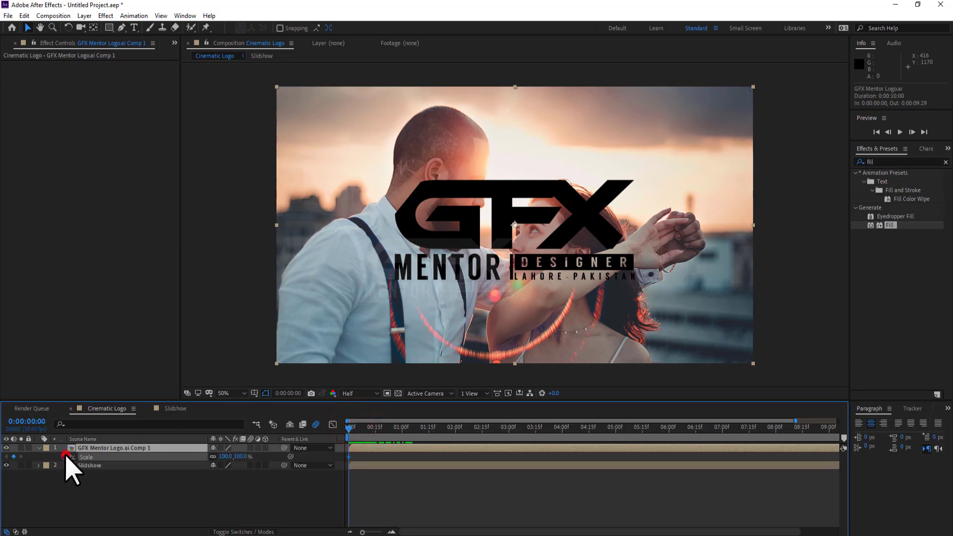
{"action": "left_click_drag", "start_coordinate": [349, 428], "coordinate": [695, 432]}
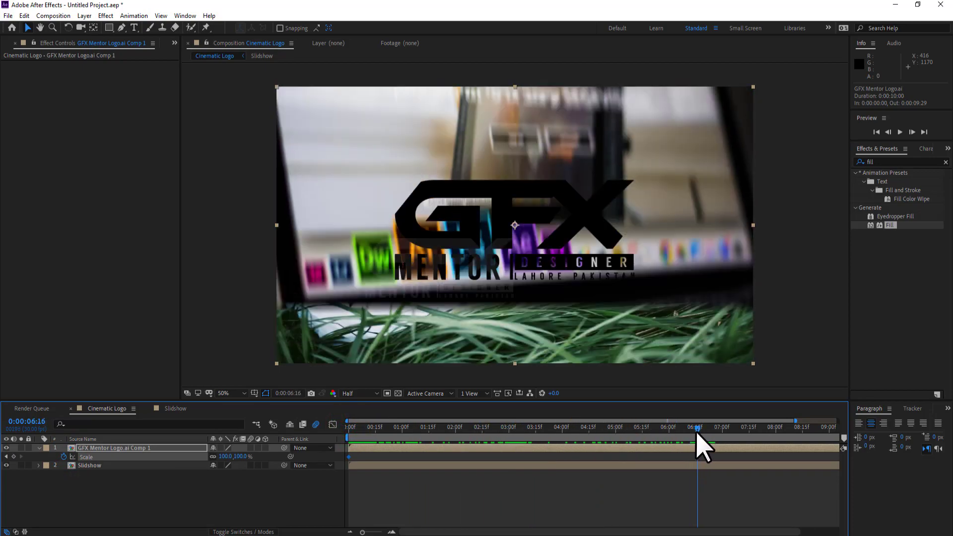
{"action": "left_click_drag", "start_coordinate": [695, 433], "coordinate": [695, 432]}
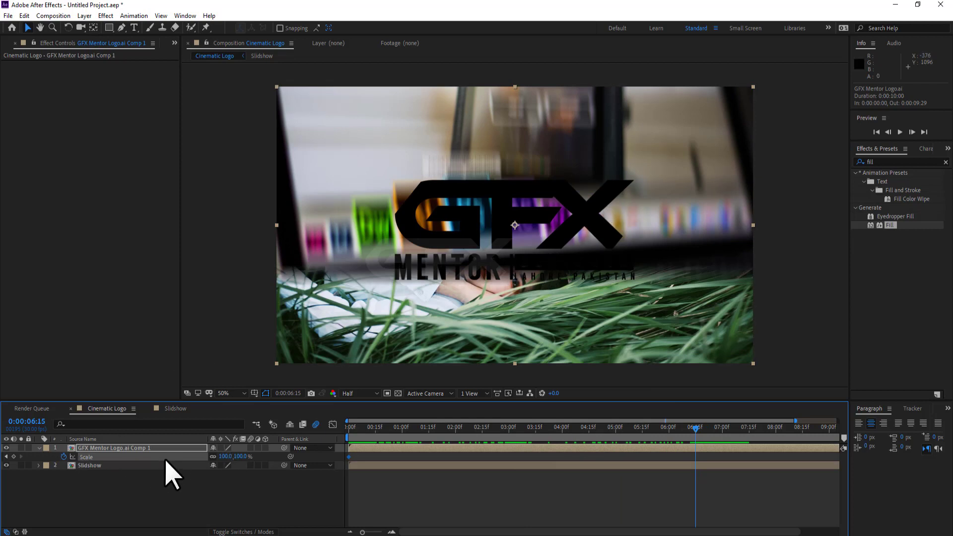
{"action": "left_click", "coordinate": [519, 479]}
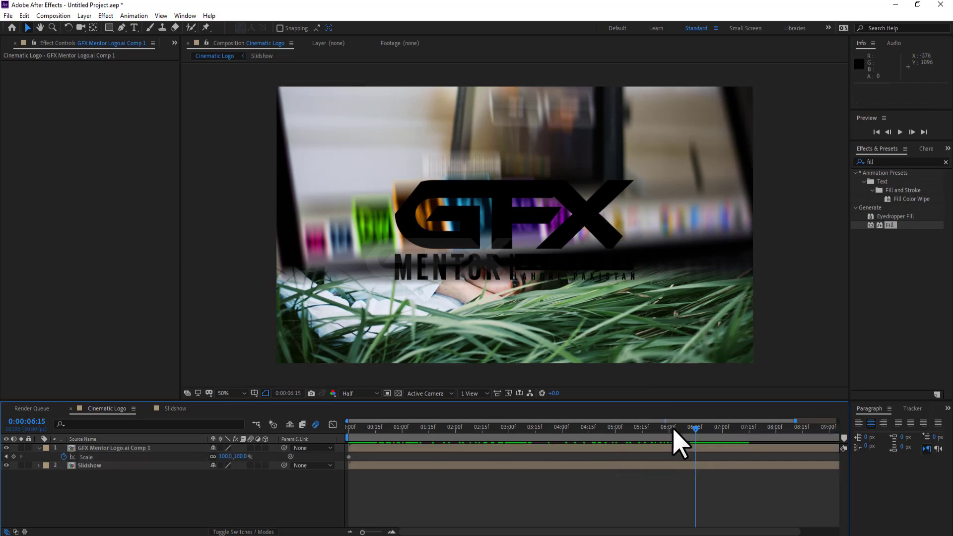
{"action": "left_click_drag", "start_coordinate": [697, 430], "coordinate": [720, 431]}
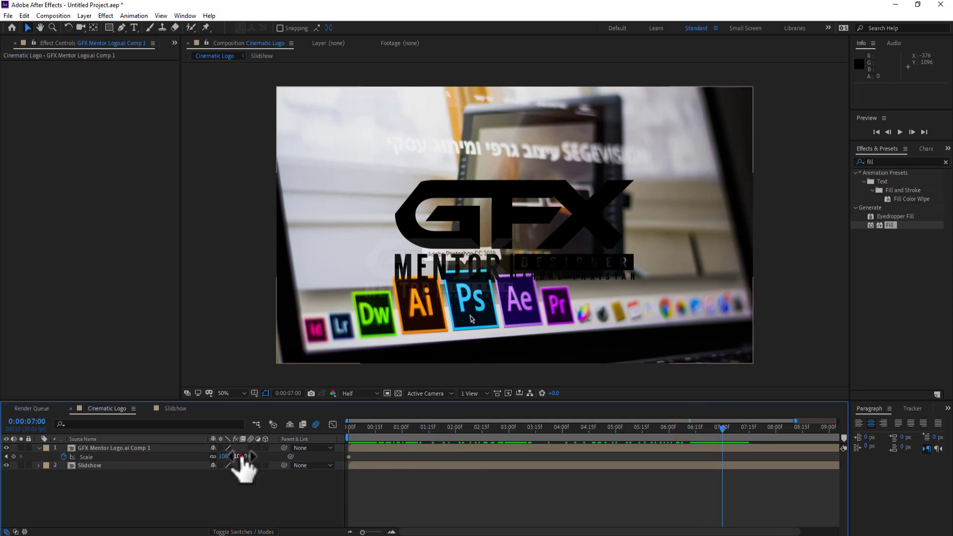
{"action": "left_click_drag", "start_coordinate": [242, 456], "coordinate": [220, 460]}
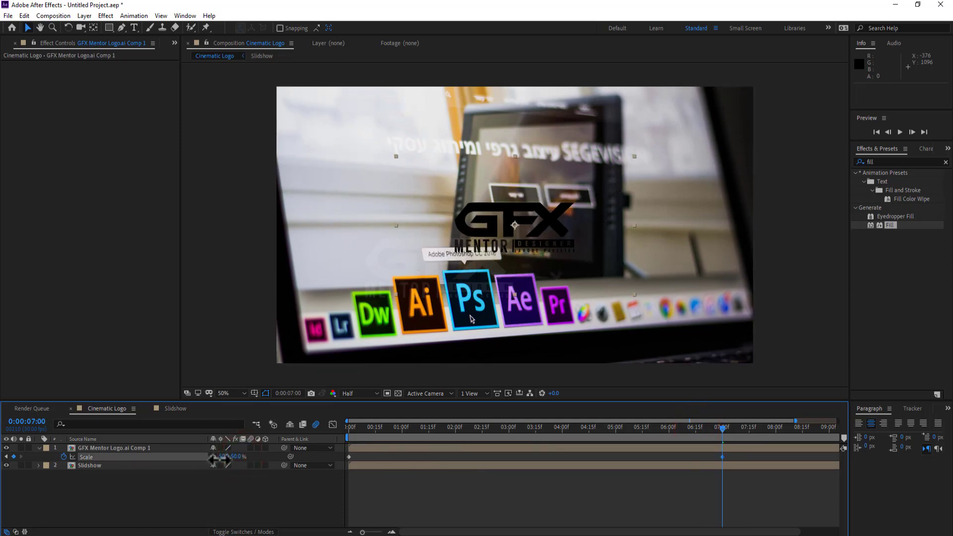
{"action": "left_click_drag", "start_coordinate": [666, 432], "coordinate": [356, 449]}
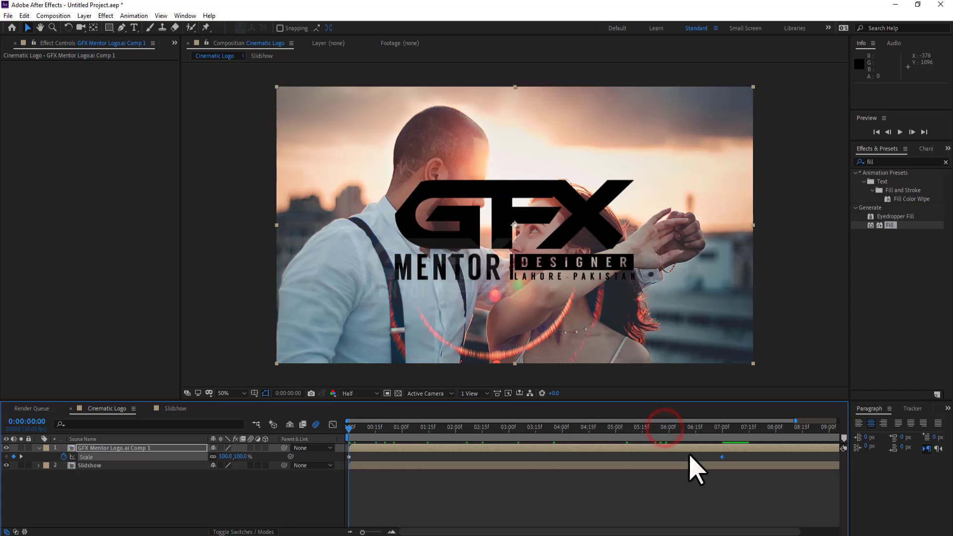
{"action": "mouse_move", "coordinate": [739, 453]}
{"action": "left_mouse_down"}
{"action": "mouse_move", "coordinate": [364, 471]}
{"action": "mouse_move", "coordinate": [325, 434]}
{"action": "left_mouse_up"}
Apply Easy Ease to both Scale keyframes and lengthen the ease into the final keyframe in the Graph Editor
{"action": "right_click", "coordinate": [349, 457]}
{"action": "mouse_move", "coordinate": [377, 448]}
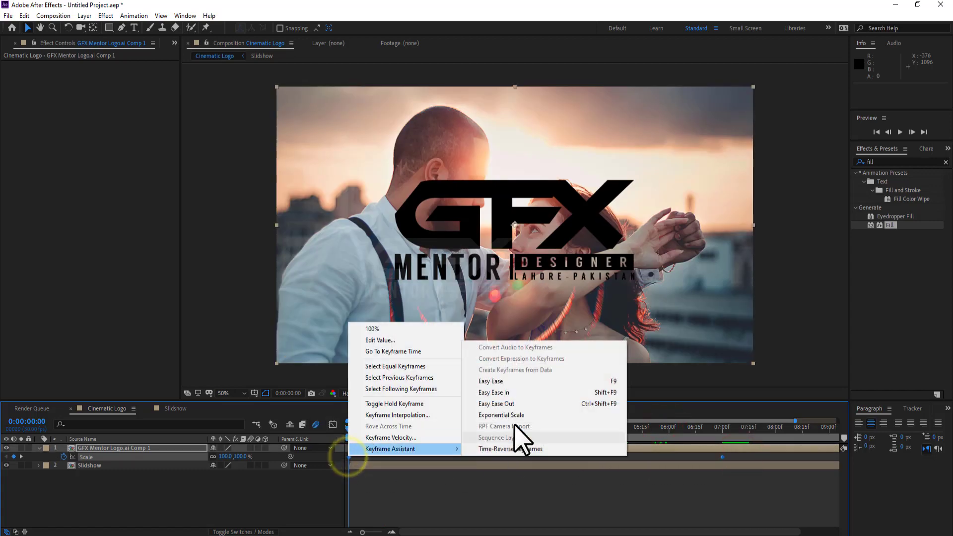
{"action": "left_click", "coordinate": [508, 383]}
{"action": "left_click", "coordinate": [332, 424]}
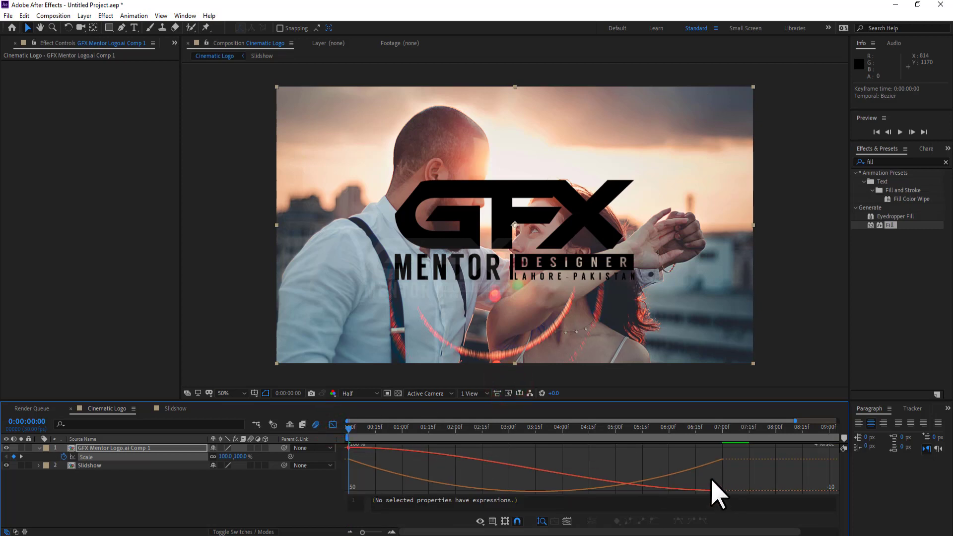
{"action": "left_click_drag", "start_coordinate": [597, 490], "coordinate": [535, 491]}
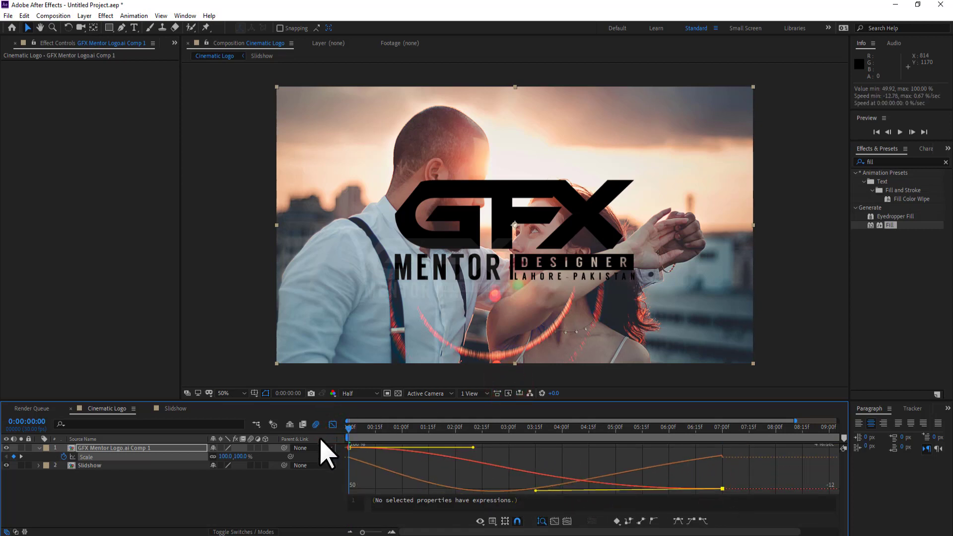
{"action": "left_click", "coordinate": [332, 425]}
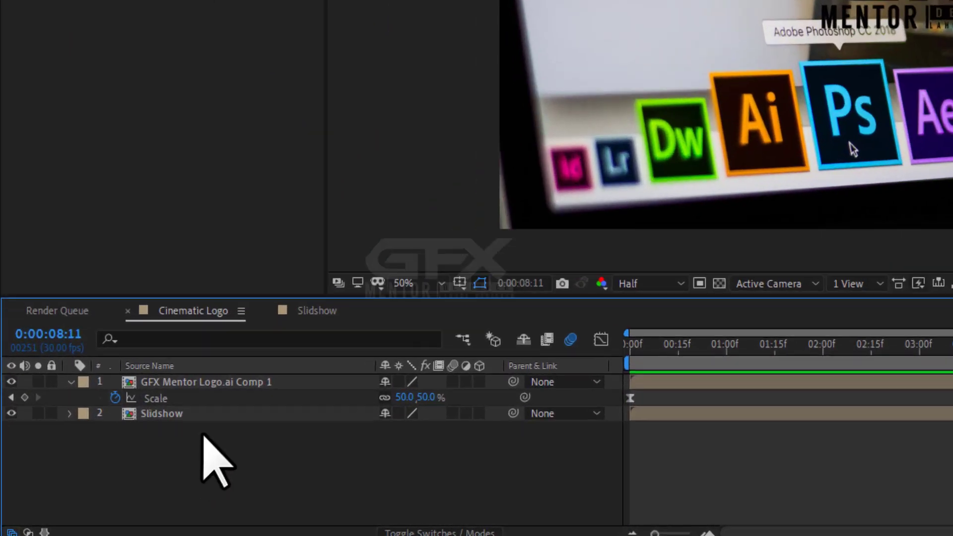
{"action": "left_click", "coordinate": [98, 465]}
Duplicate the Slidshow layer and apply Fast Box Blur to the lower copy
{"action": "key", "text": "ctrl+d"}
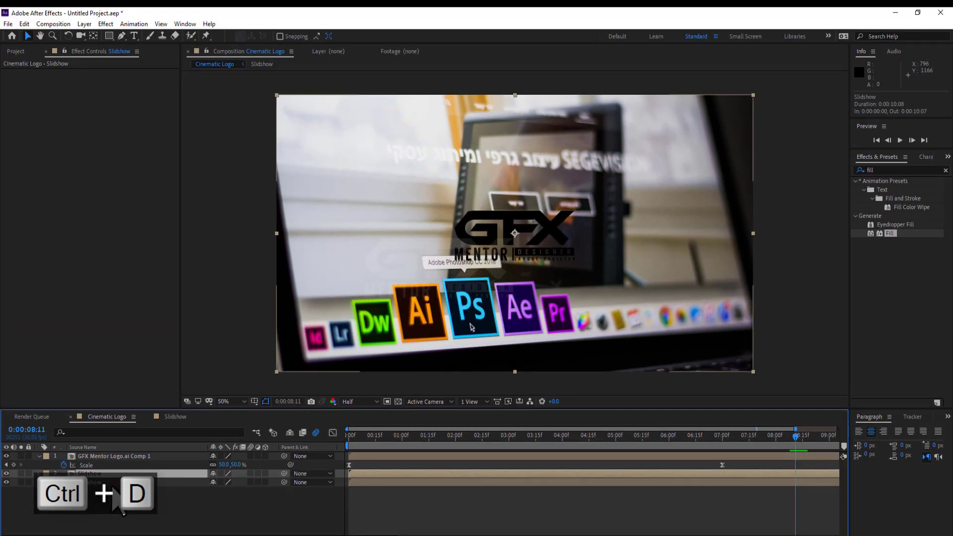
{"action": "left_click", "coordinate": [107, 484]}
{"action": "left_click", "coordinate": [894, 169]}
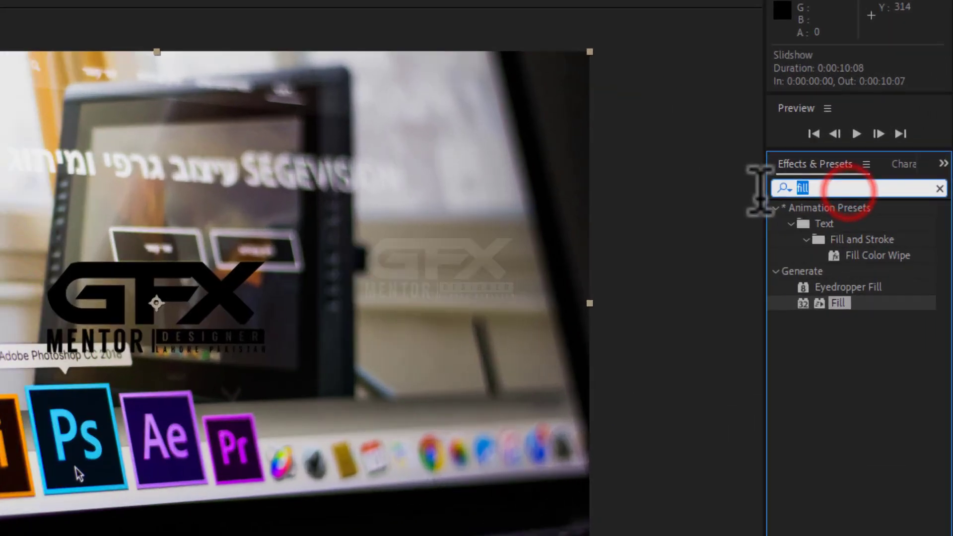
{"action": "type", "text": "fast"}
{"action": "left_click", "coordinate": [871, 303]}
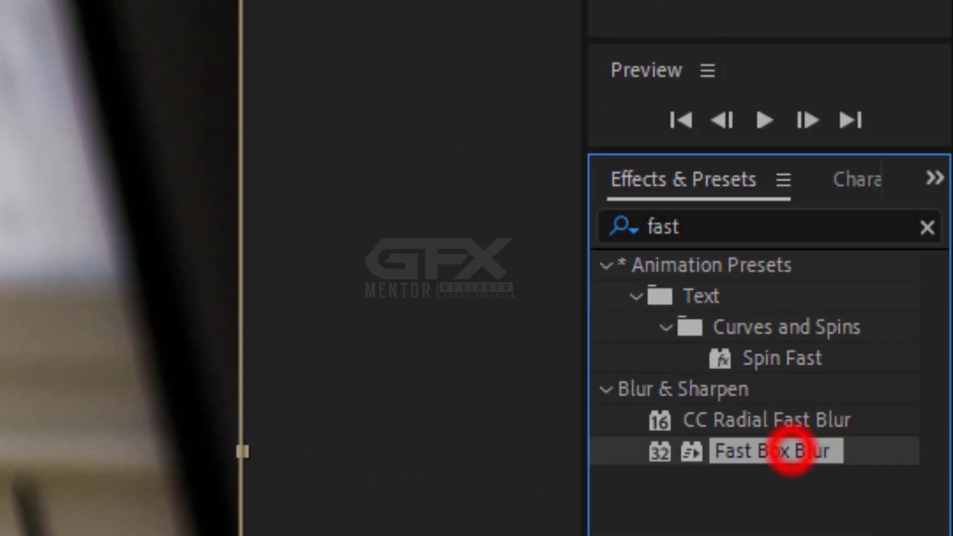
{"action": "left_click_drag", "start_coordinate": [791, 452], "coordinate": [109, 475]}
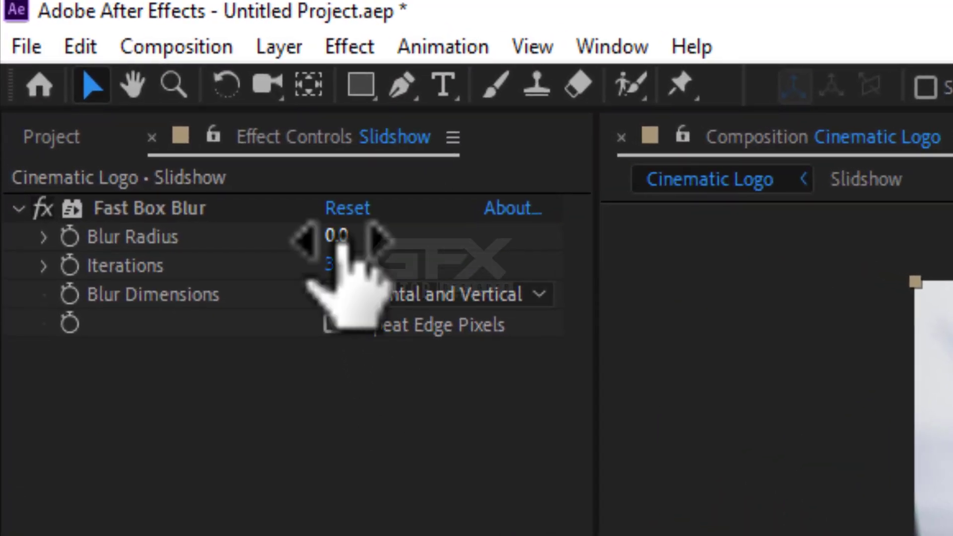
Set Fast Box Blur's Blur Radius to 30 and turn on Repeat Edge Pixels
{"action": "left_click", "coordinate": [340, 235]}
{"action": "type", "text": "30"}
{"action": "left_click", "coordinate": [206, 414]}
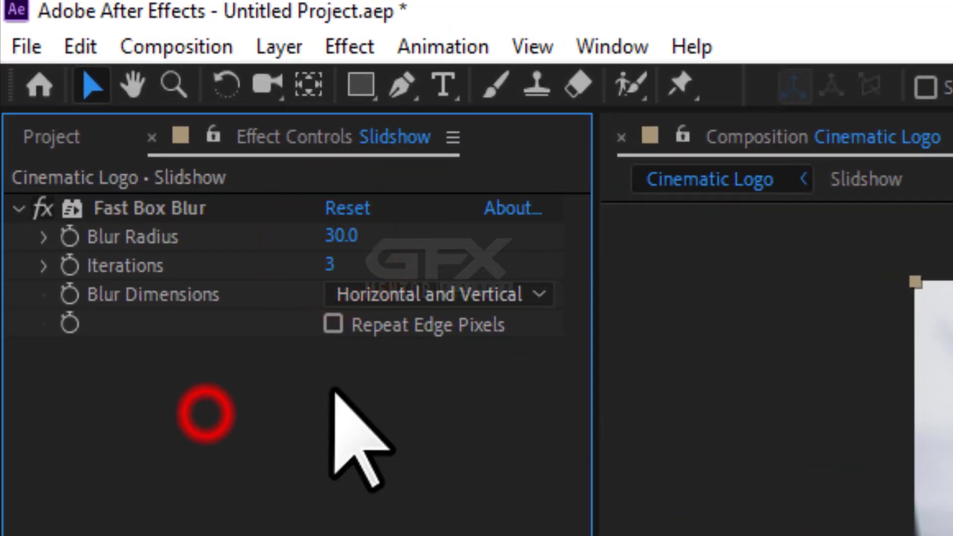
{"action": "left_click", "coordinate": [333, 325]}
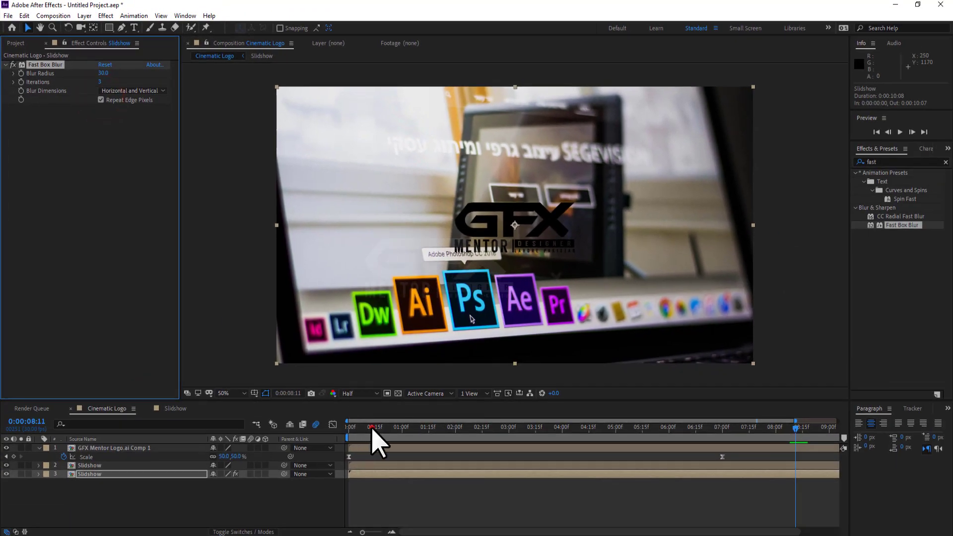
{"action": "left_click_drag", "start_coordinate": [372, 428], "coordinate": [356, 430]}
Set the upper Slidshow copy's track matte to Alpha Matte 'GFX Mentor Logo.ai Comp 1' and preview
{"action": "left_click", "coordinate": [144, 465]}
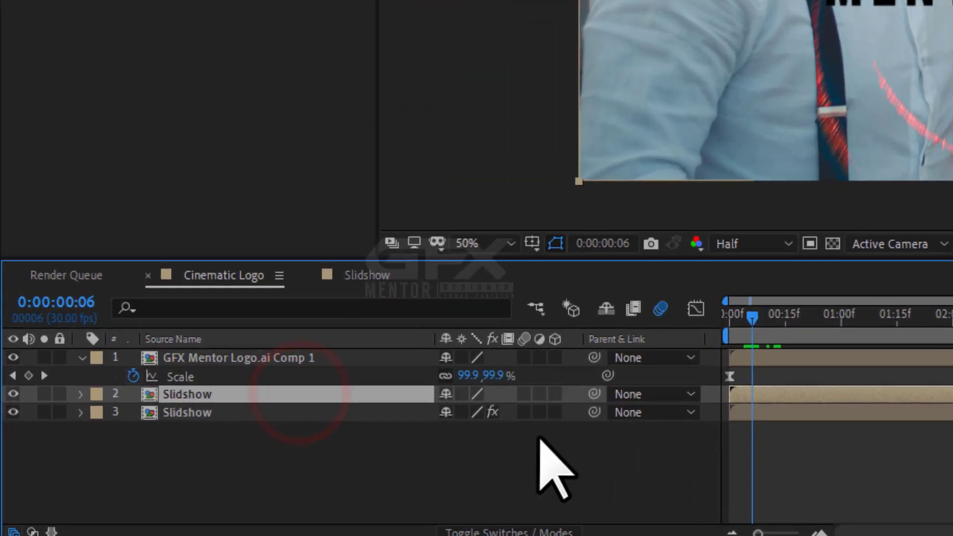
{"action": "left_click", "coordinate": [248, 531]}
{"action": "left_click", "coordinate": [650, 368]}
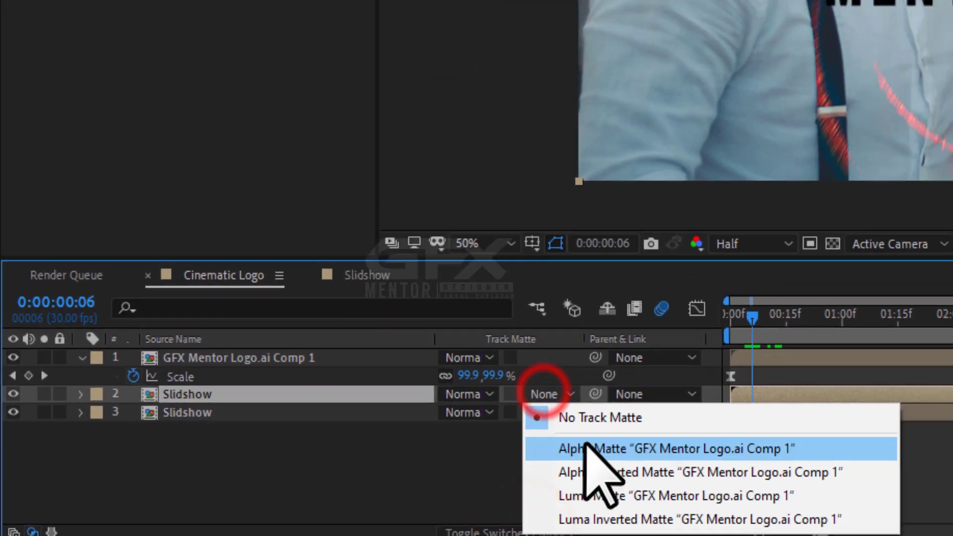
{"action": "left_click", "coordinate": [695, 422]}
{"action": "key", "text": "space"}
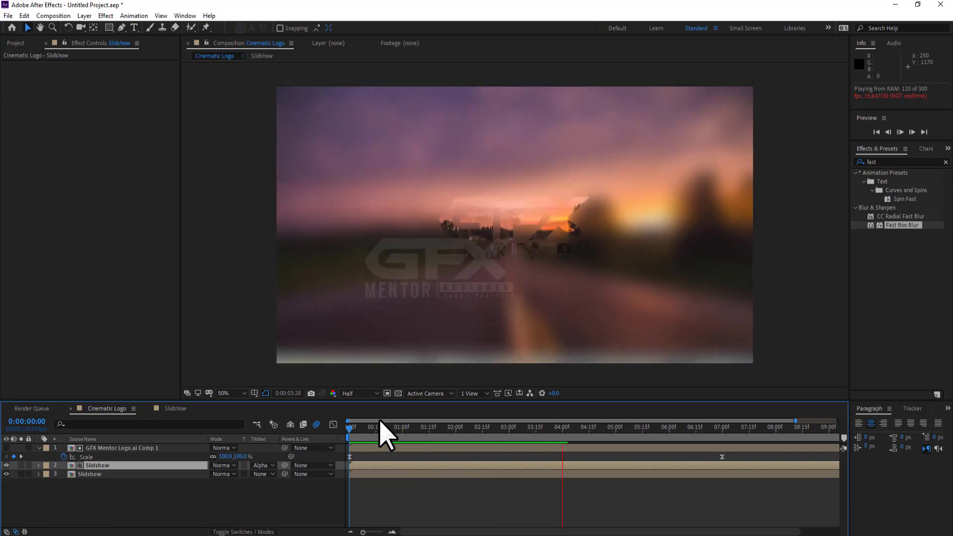
{"action": "left_click", "coordinate": [447, 428]}
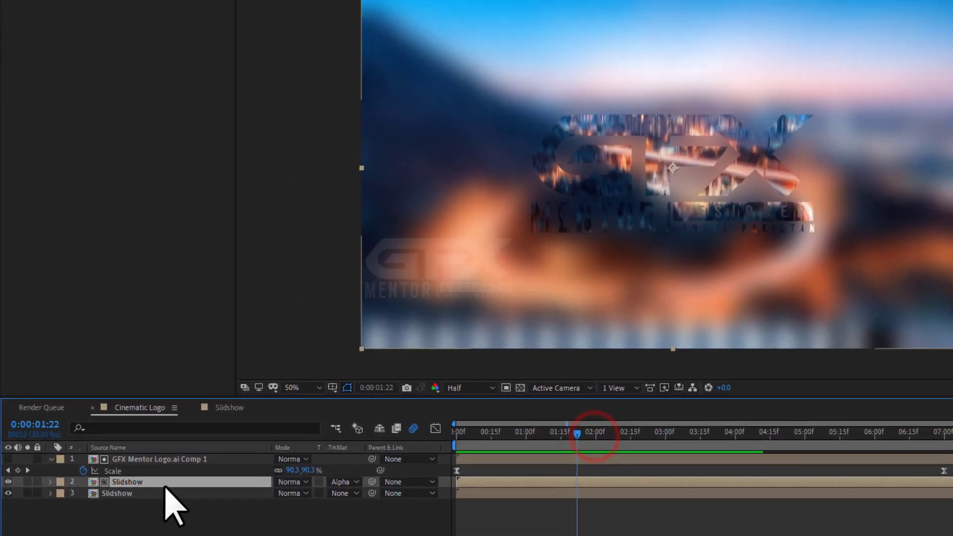
Add a Drop Shadow layer style to the Slidshow copy with 40% opacity and size 15
{"action": "right_click", "coordinate": [100, 466]}
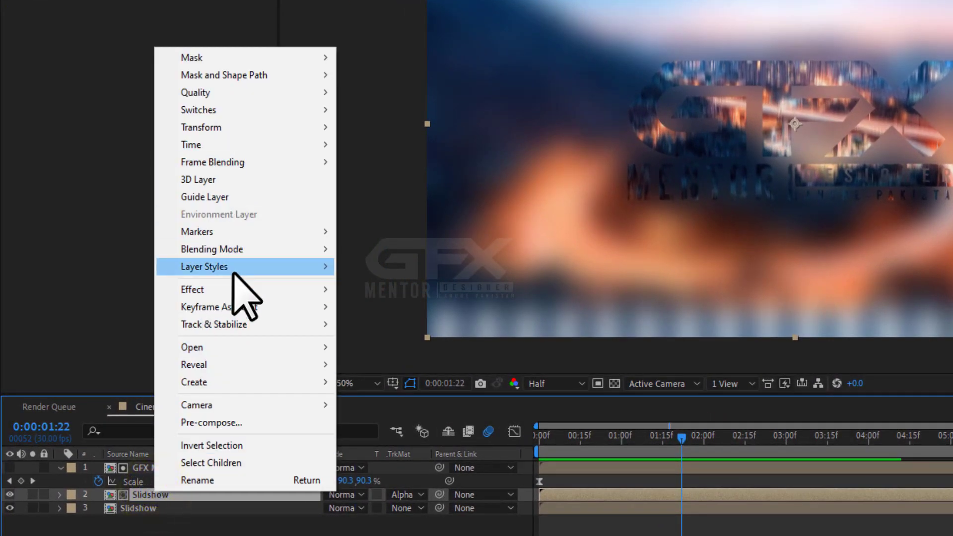
{"action": "mouse_move", "coordinate": [235, 268]}
{"action": "left_click", "coordinate": [412, 325]}
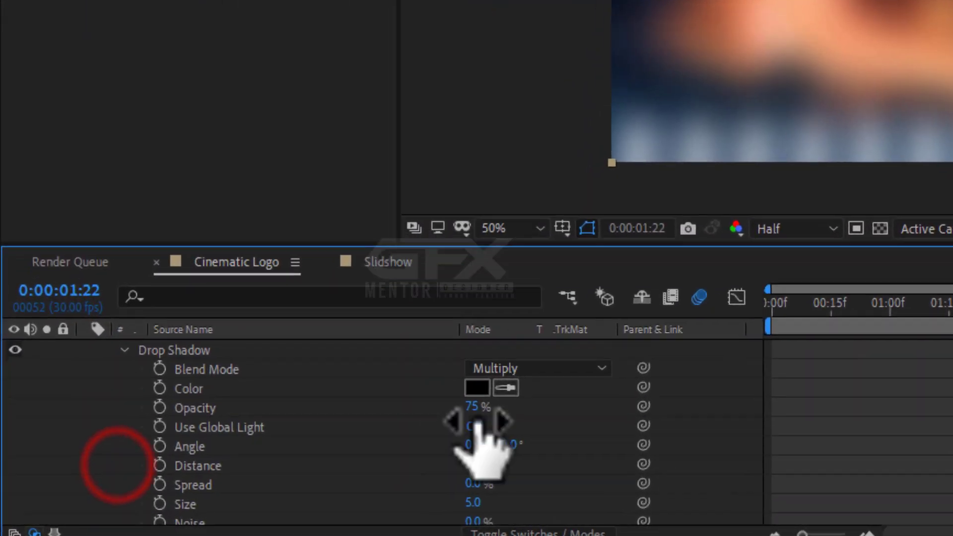
{"action": "left_click", "coordinate": [286, 455]}
{"action": "type", "text": "40"}
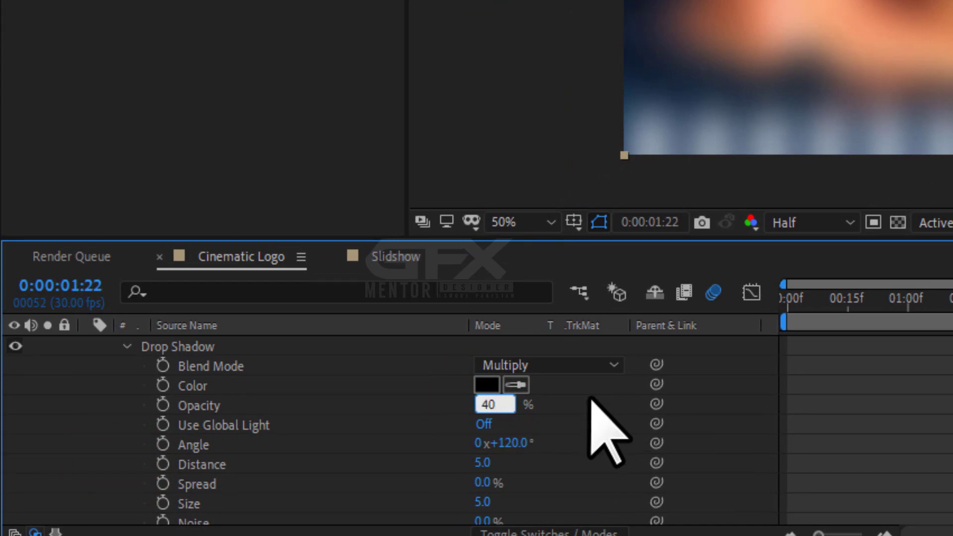
{"action": "left_click", "coordinate": [486, 502]}
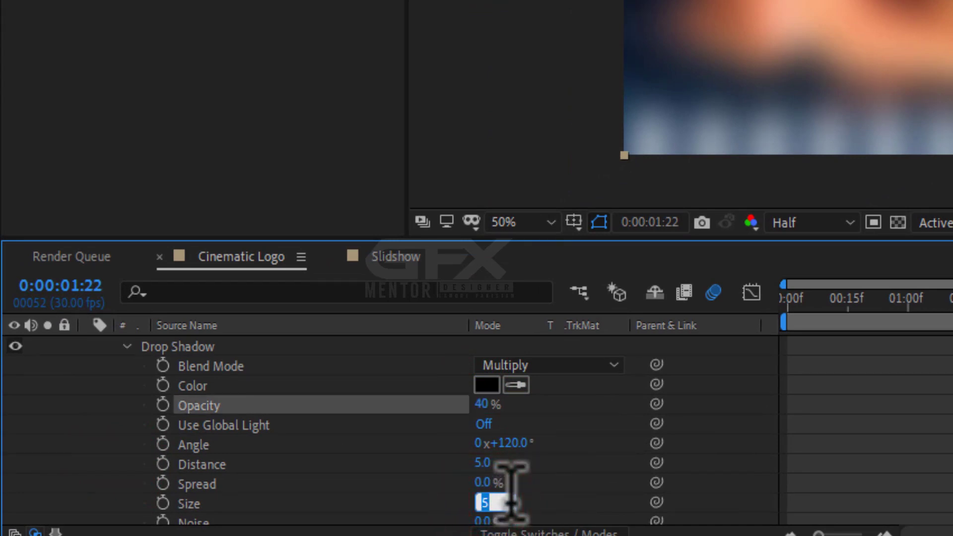
{"action": "type", "text": "15"}
{"action": "key", "text": "Return"}
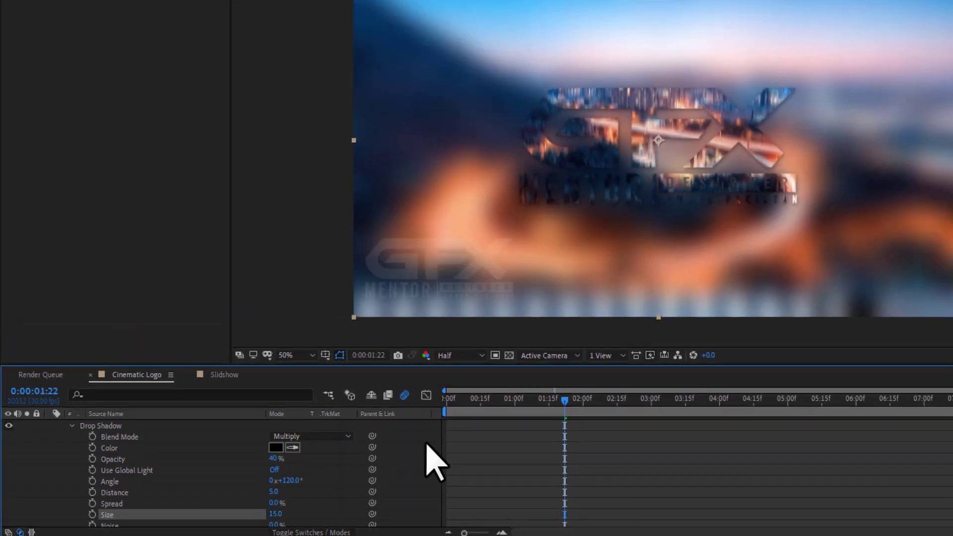
Return to the comp start, collapse the Drop Shadow and layer properties, and select the bottom Slidshow layer
{"action": "left_click_drag", "start_coordinate": [380, 430], "coordinate": [347, 432]}
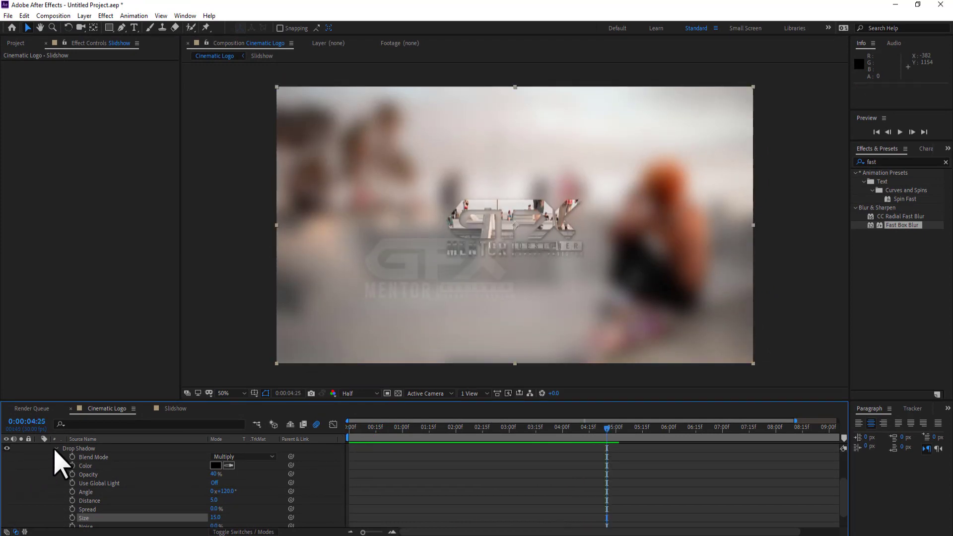
{"action": "left_click", "coordinate": [56, 449]}
{"action": "left_click", "coordinate": [38, 465]}
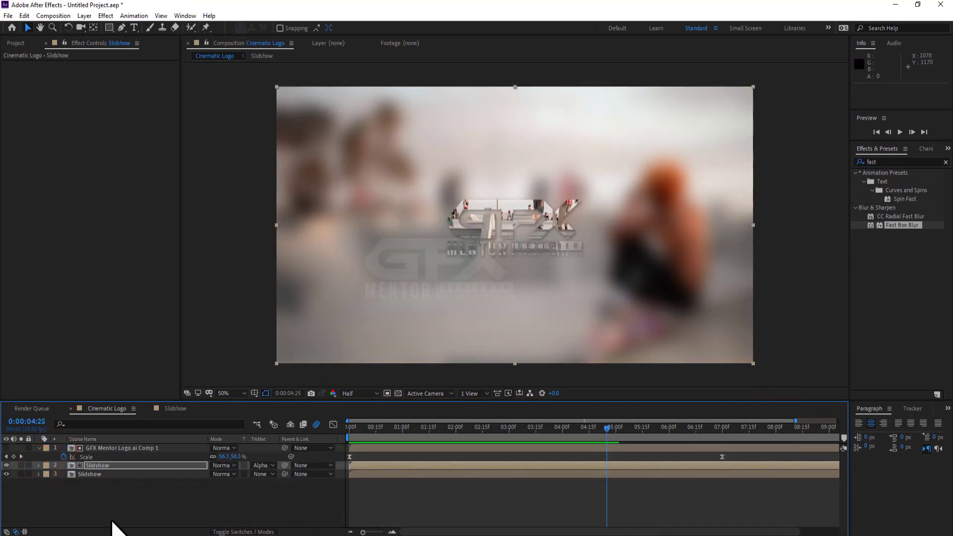
{"action": "left_click", "coordinate": [109, 475]}
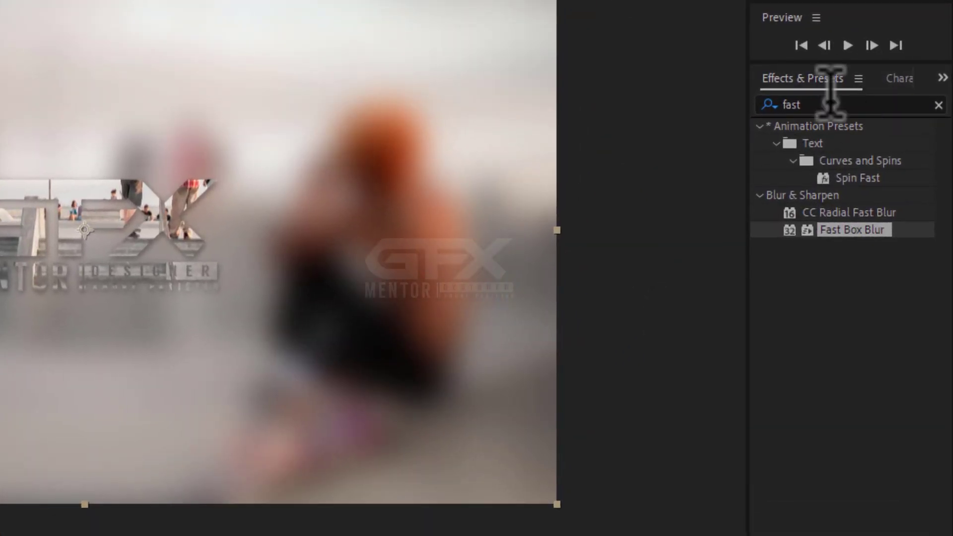
{"action": "left_click", "coordinate": [817, 106]}
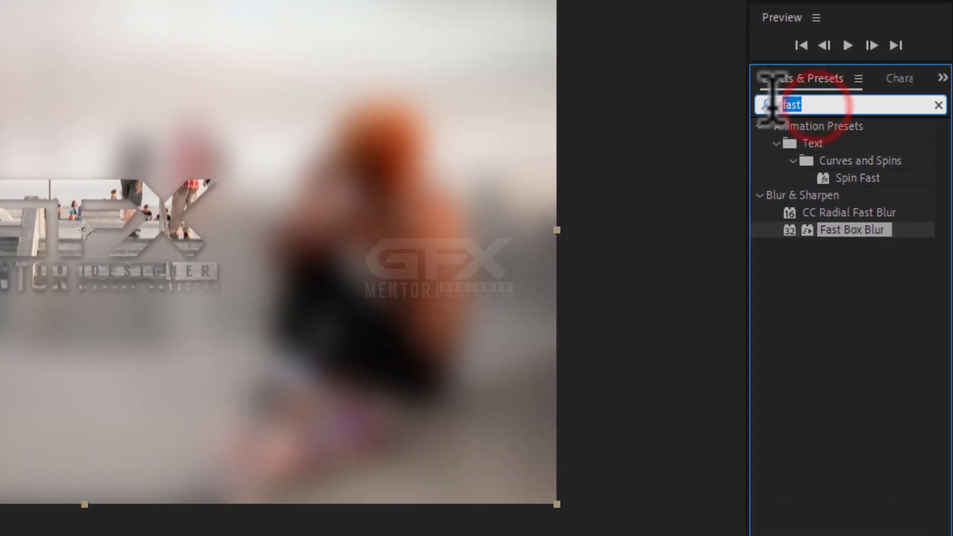
Apply Hue/Saturation to the bottom Slidshow layer, raise Master Lightness to about 28, and preview
{"action": "type", "text": "hue"}
{"action": "left_click_drag", "start_coordinate": [862, 218], "coordinate": [113, 476]}
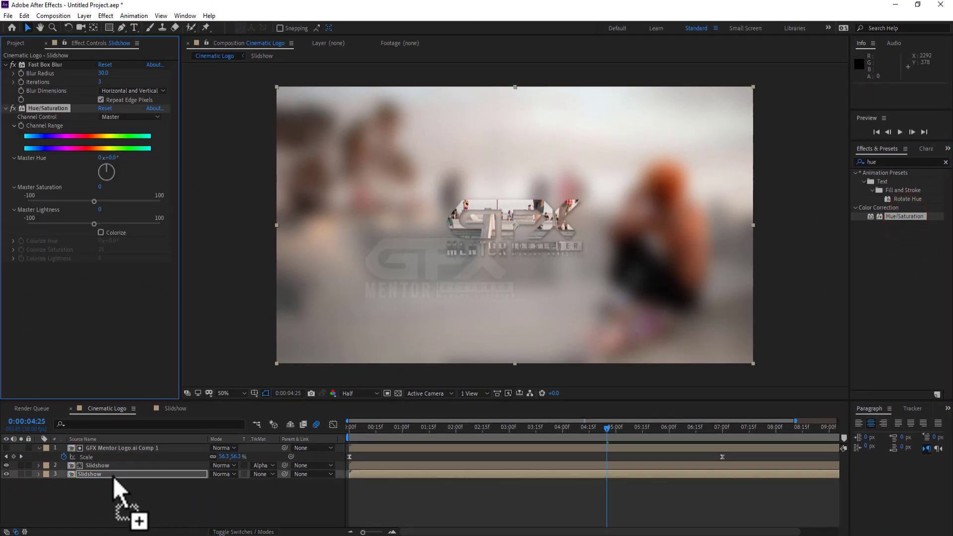
{"action": "left_click_drag", "start_coordinate": [94, 225], "coordinate": [110, 224]}
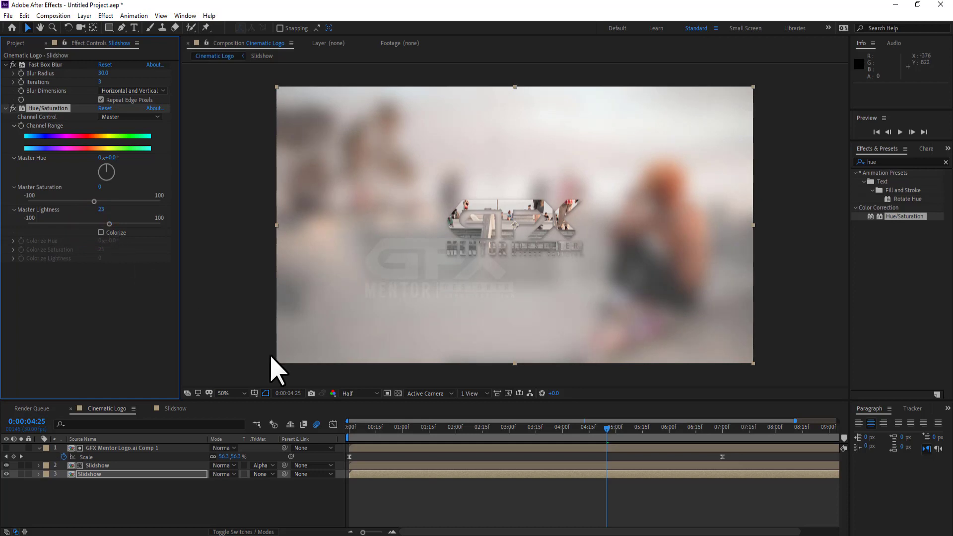
{"action": "left_click_drag", "start_coordinate": [460, 428], "coordinate": [414, 428]}
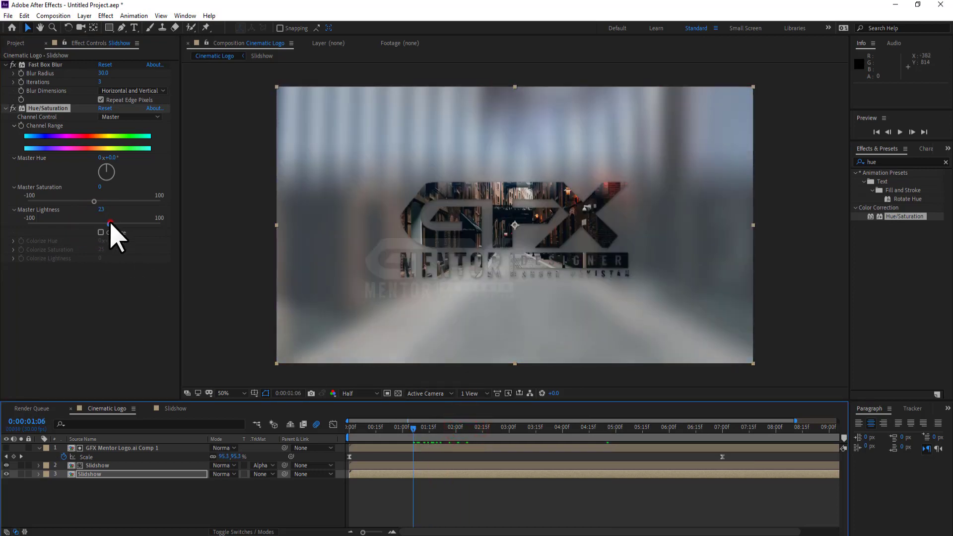
{"action": "left_click", "coordinate": [110, 223]}
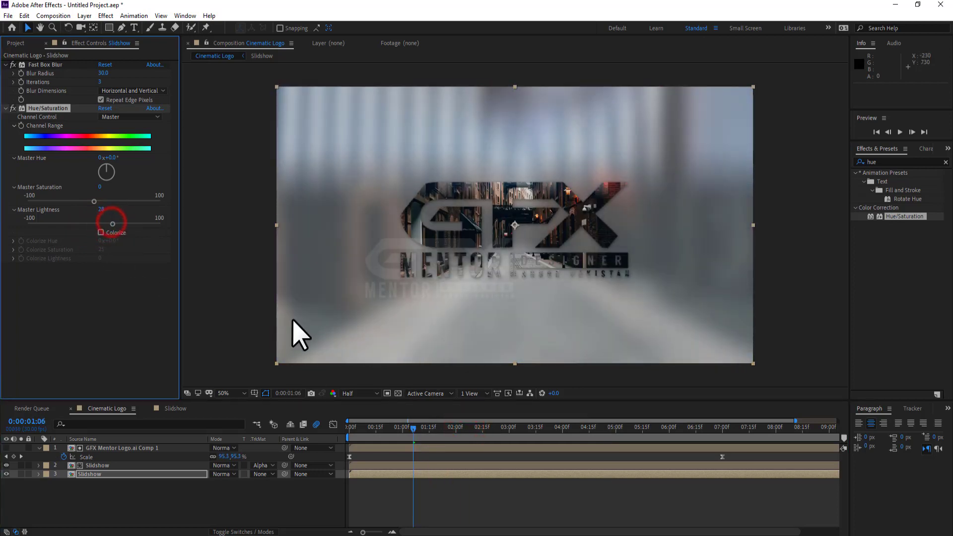
{"action": "key", "text": "space"}
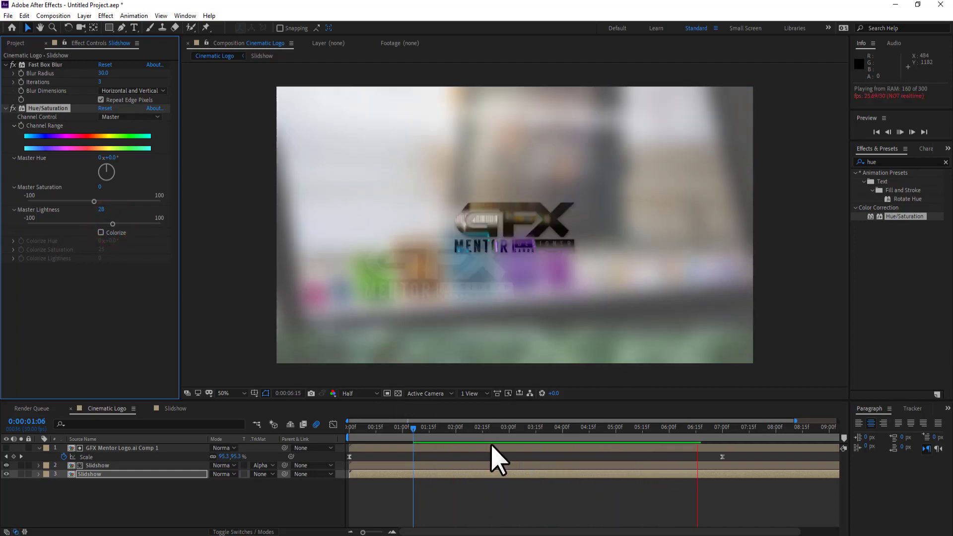
{"action": "left_click", "coordinate": [491, 445]}
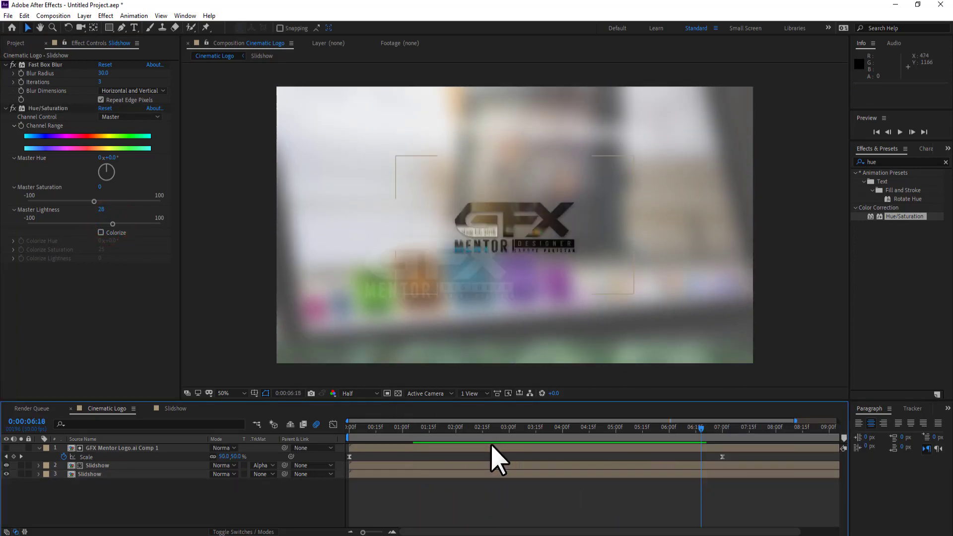
{"action": "left_click", "coordinate": [102, 469]}
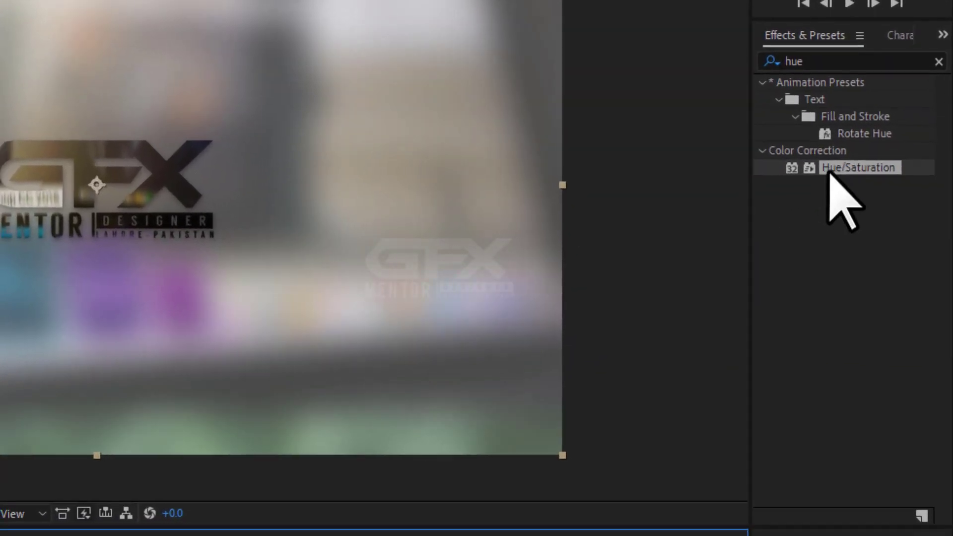
Apply Hue/Saturation to the logo-matted Slidshow layer, lower Master Lightness to about -30, and preview
{"action": "left_click_drag", "start_coordinate": [886, 216], "coordinate": [532, 321]}
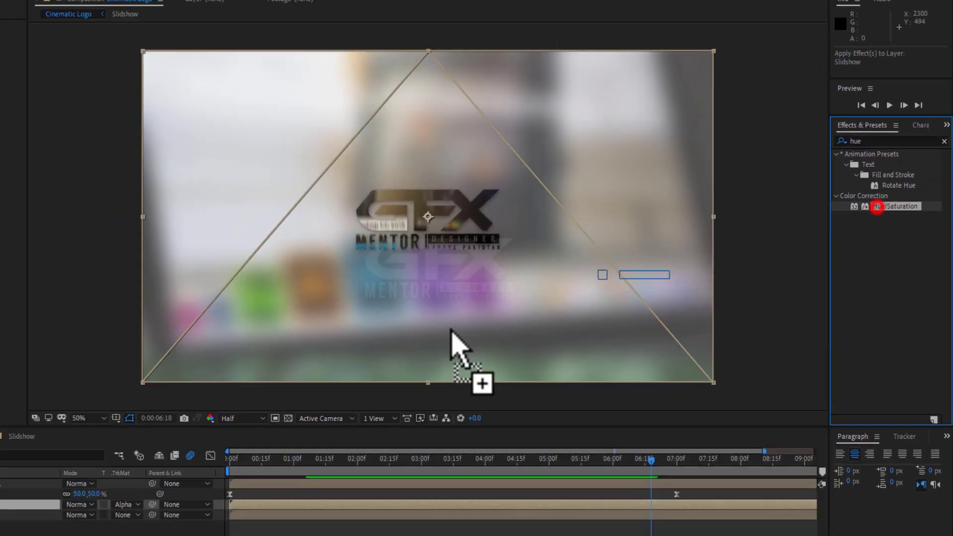
{"action": "left_click_drag", "start_coordinate": [452, 332], "coordinate": [127, 466]}
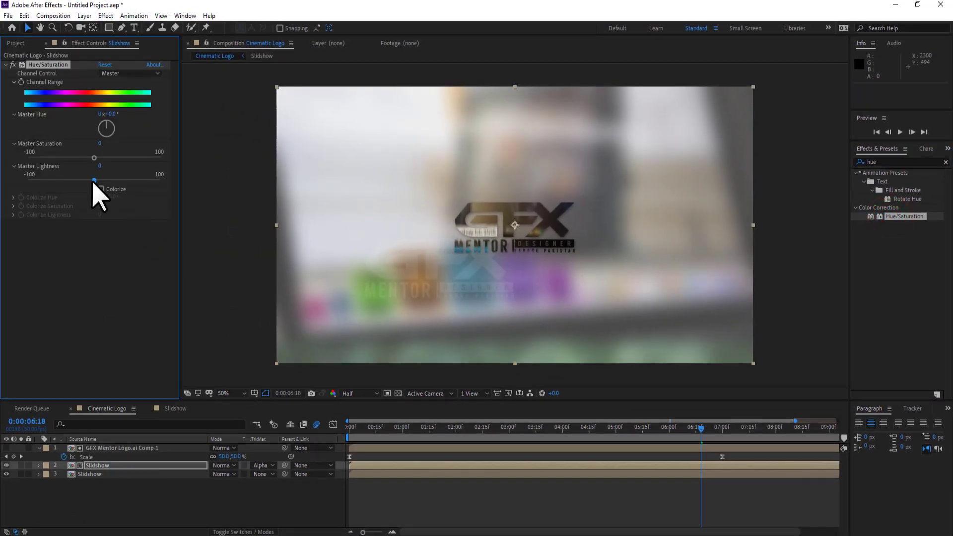
{"action": "left_click_drag", "start_coordinate": [92, 181], "coordinate": [73, 181]}
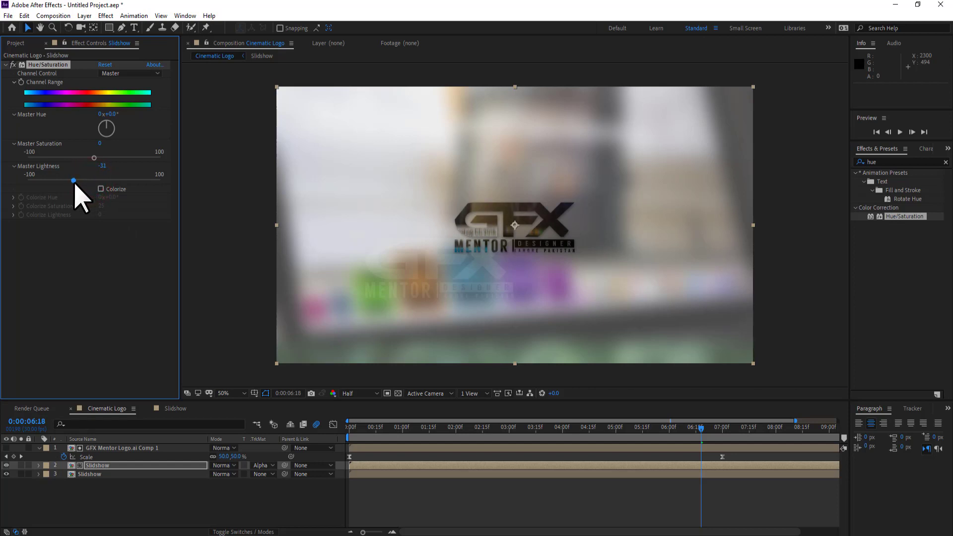
{"action": "left_click_drag", "start_coordinate": [395, 432], "coordinate": [353, 432]}
{"action": "key", "text": "space"}
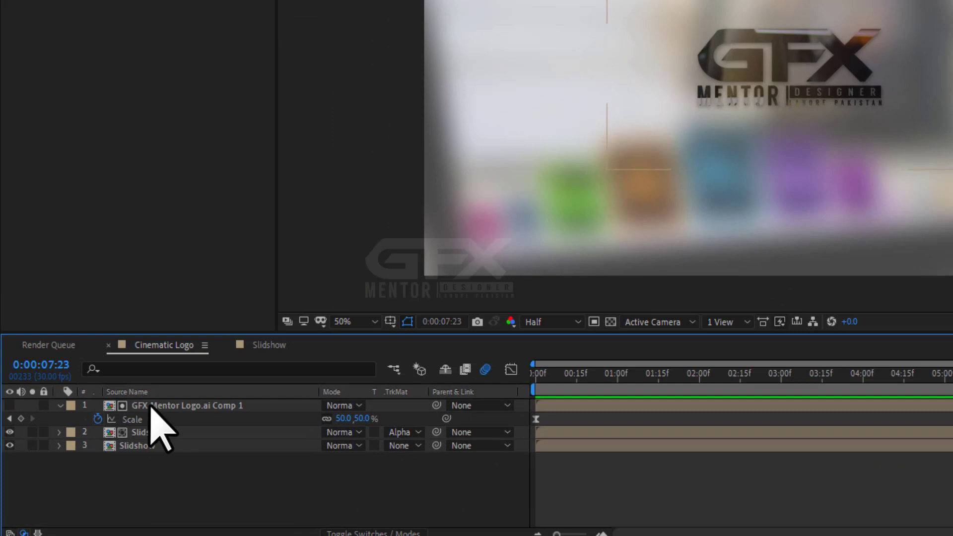
Duplicate the GFX Mentor Logo.ai Comp 1 layer and pre-compose the copy as GFX Mentor Logo.ai Comp 2
{"action": "left_click", "coordinate": [99, 448]}
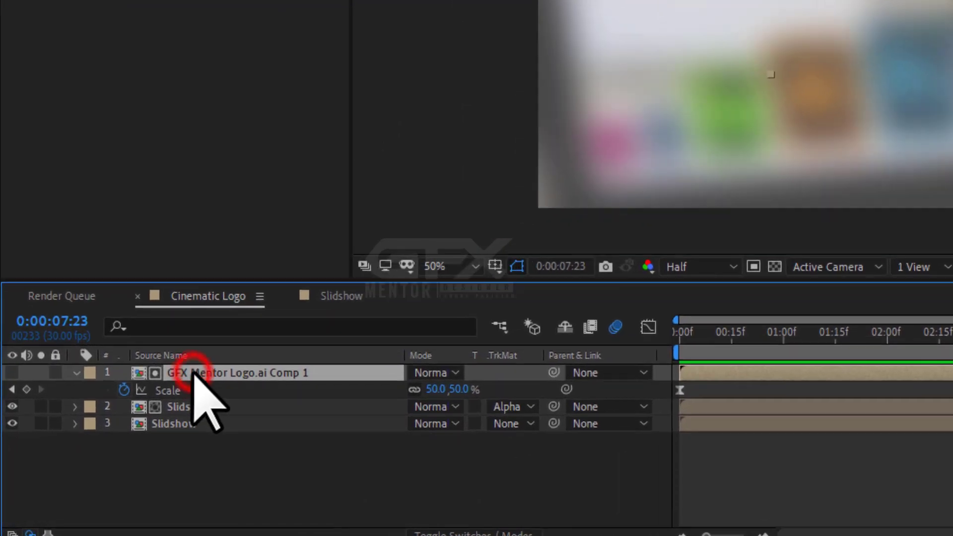
{"action": "key", "text": "ctrl+j"}
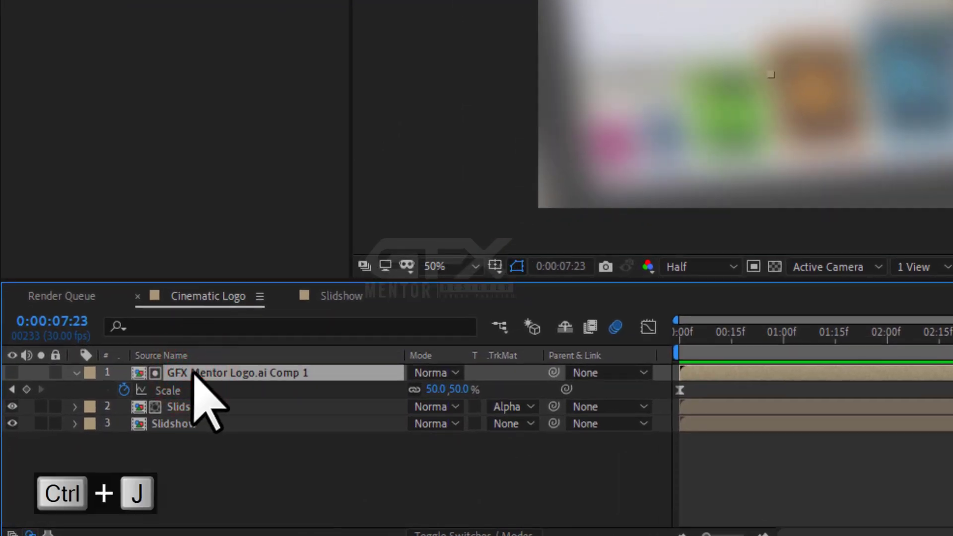
{"action": "key", "text": "ctrl+d"}
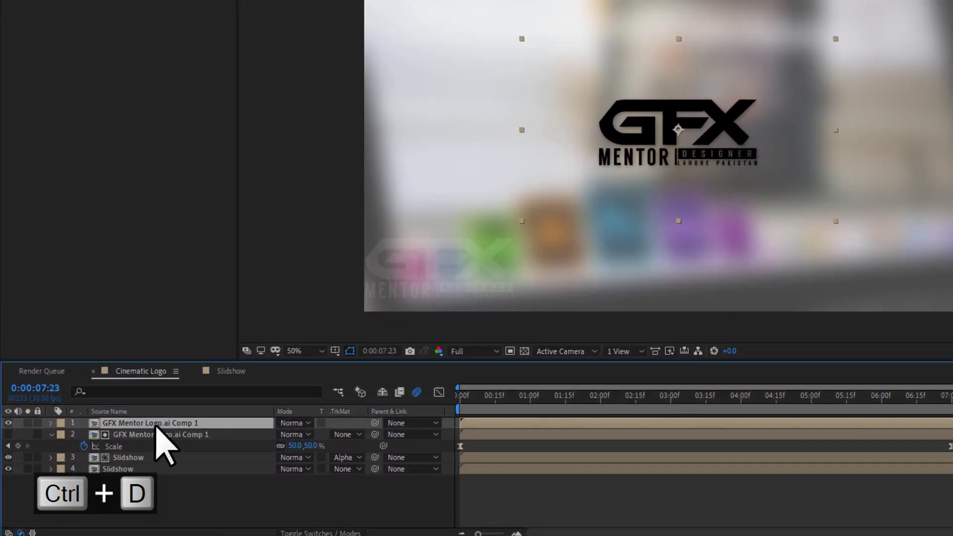
{"action": "right_click", "coordinate": [111, 448]}
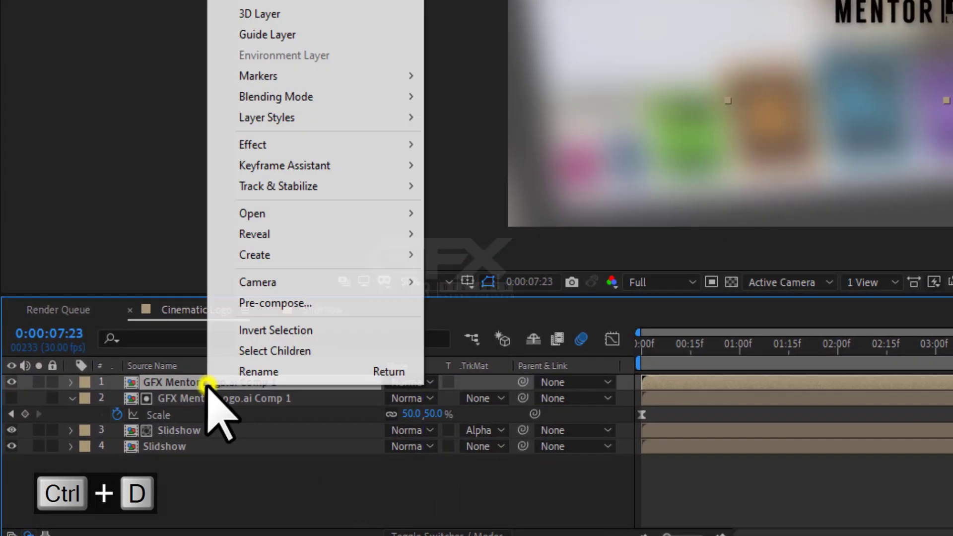
{"action": "left_click", "coordinate": [327, 302]}
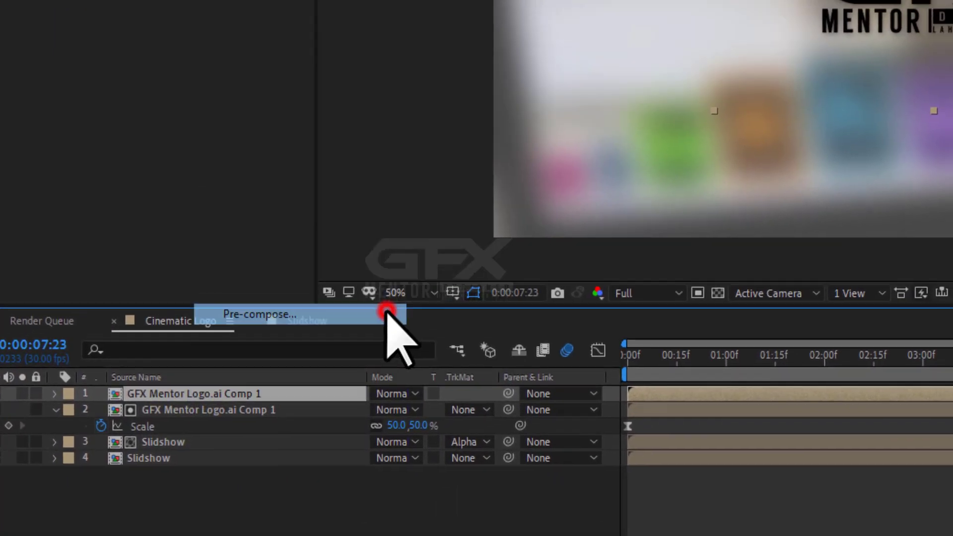
{"action": "left_click", "coordinate": [588, 394]}
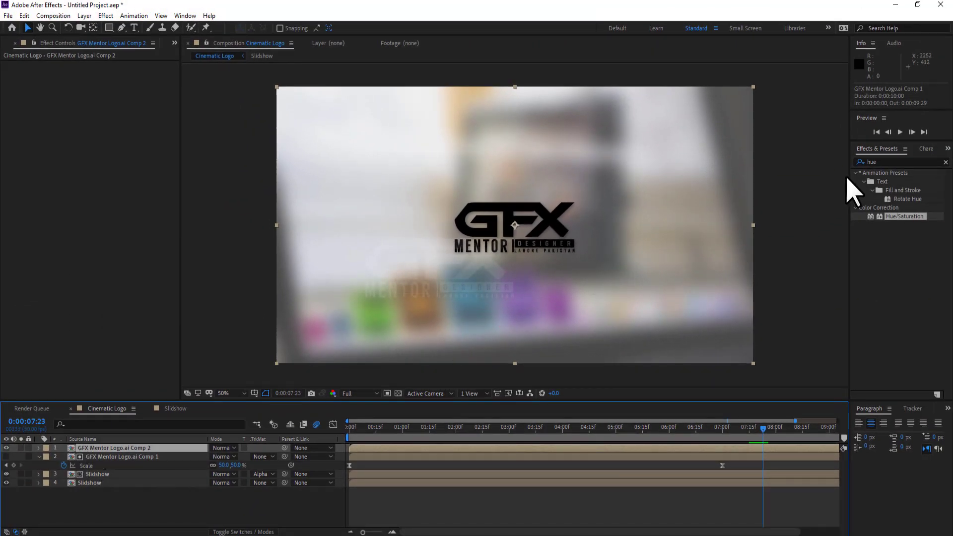
Apply CC Light Wipe from a 'cc li' search to the logo precomp and test Completion at 41%
{"action": "left_click", "coordinate": [872, 162]}
{"action": "type", "text": "cc"}
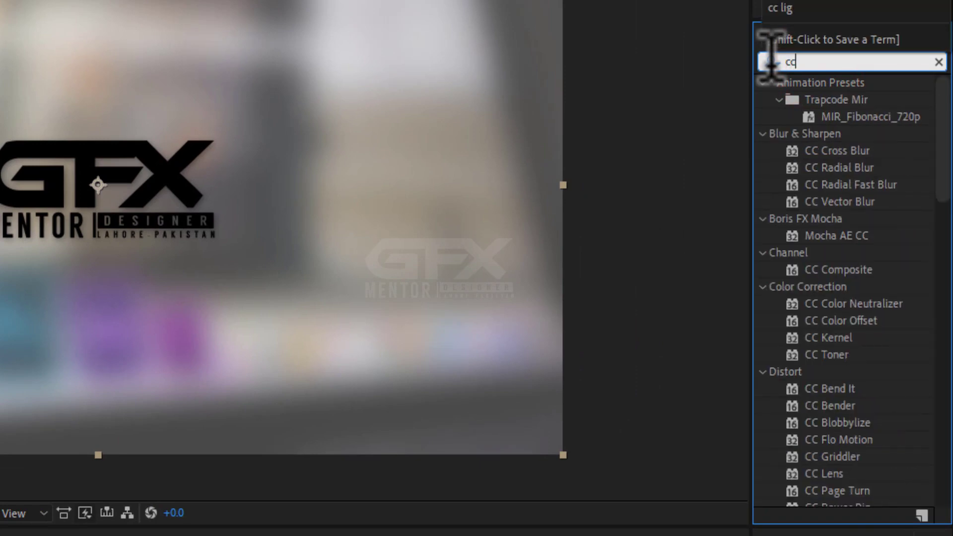
{"action": "type", "text": " li"}
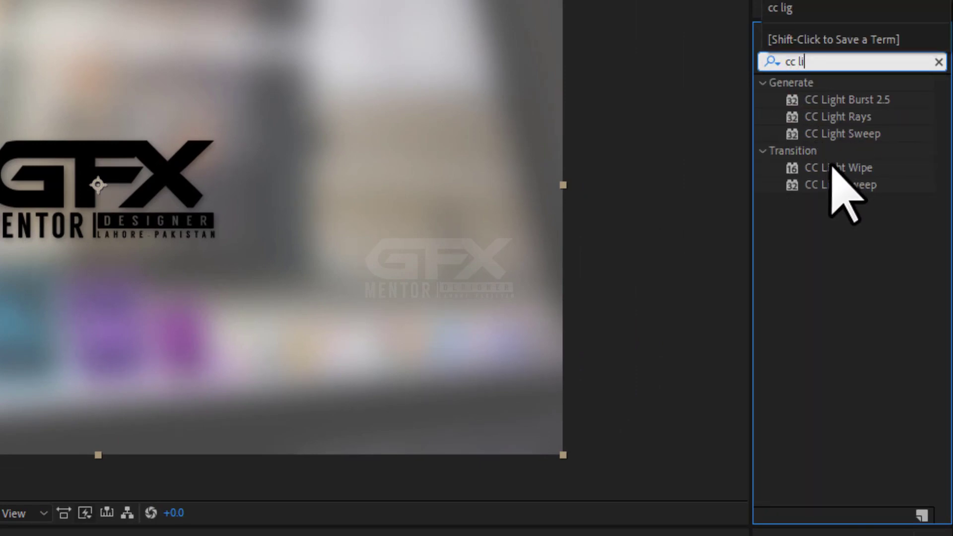
{"action": "left_click_drag", "start_coordinate": [833, 167], "coordinate": [159, 203]}
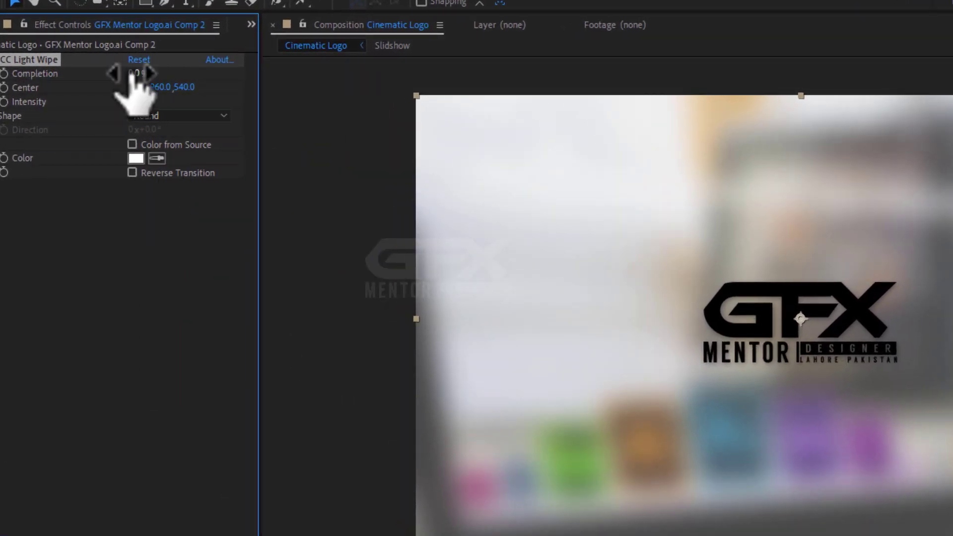
{"action": "mouse_move", "coordinate": [133, 74]}
{"action": "left_mouse_down"}
{"action": "mouse_move", "coordinate": [166, 75]}
{"action": "mouse_move", "coordinate": [134, 75]}
{"action": "left_mouse_up"}
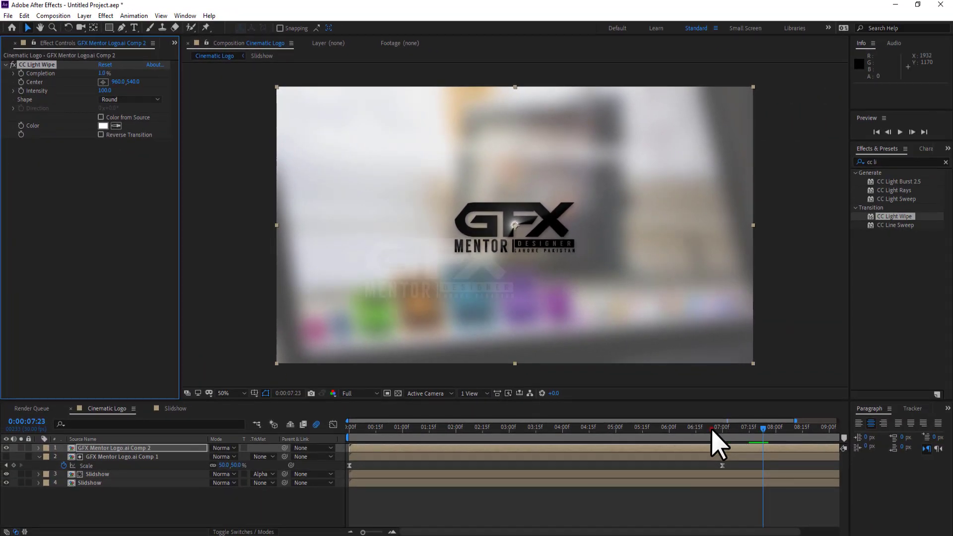
{"action": "left_click", "coordinate": [718, 440]}
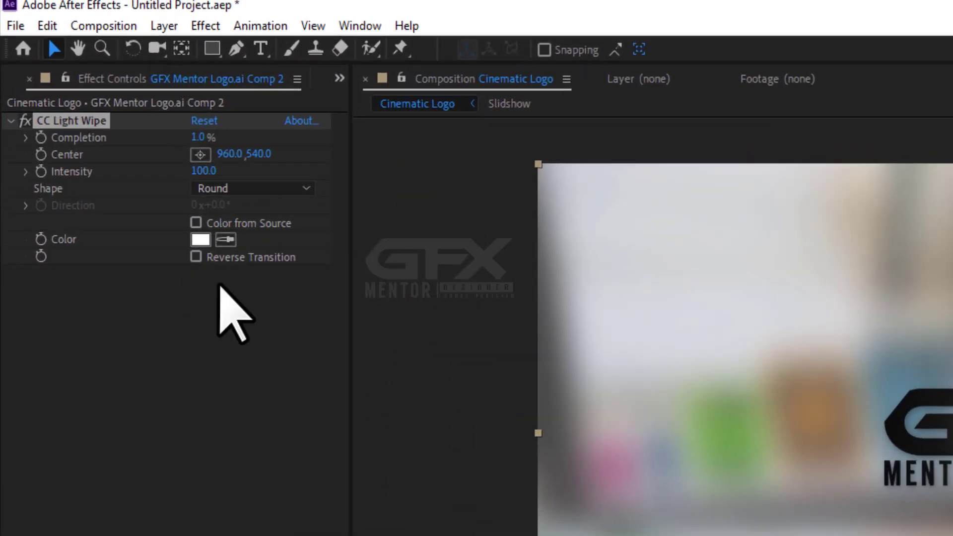
Turn on Reverse Transition for the CC Light Wipe and bring Completion from 100% down to 71%
{"action": "left_click", "coordinate": [100, 134]}
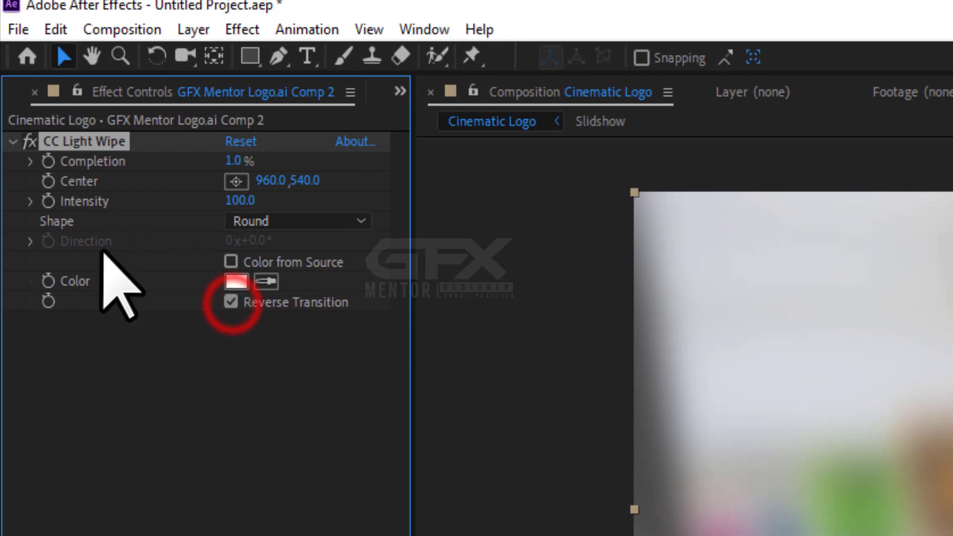
{"action": "left_click_drag", "start_coordinate": [234, 160], "coordinate": [398, 159]}
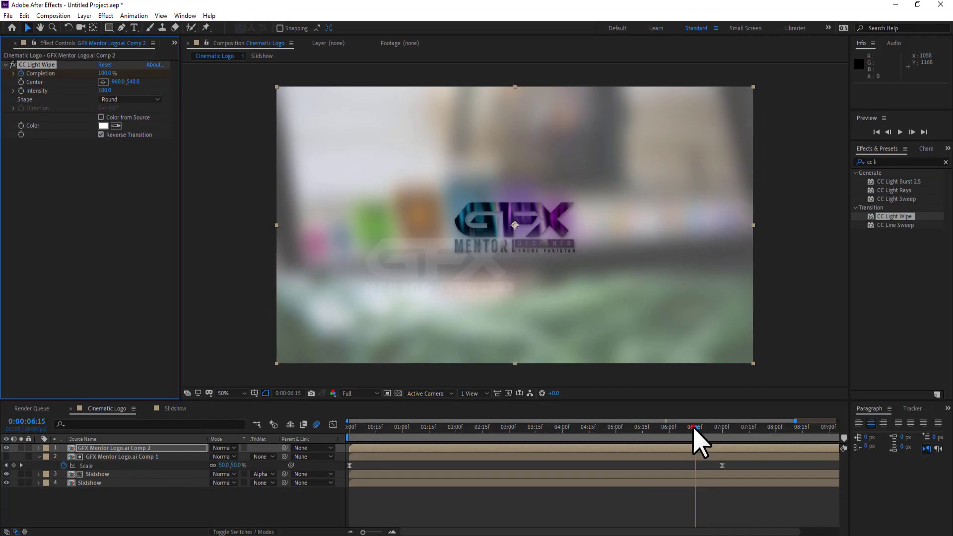
{"action": "left_click_drag", "start_coordinate": [694, 427], "coordinate": [729, 428]}
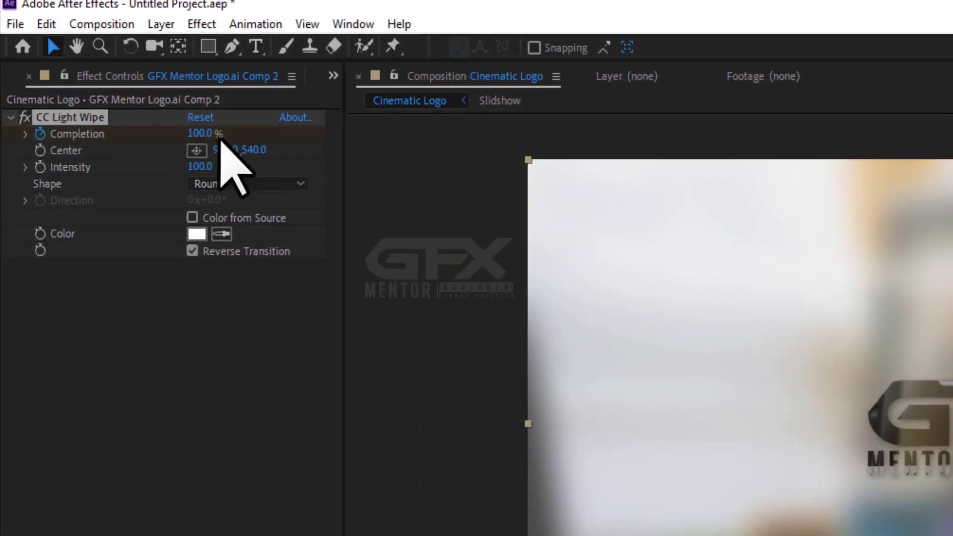
{"action": "left_click", "coordinate": [105, 73]}
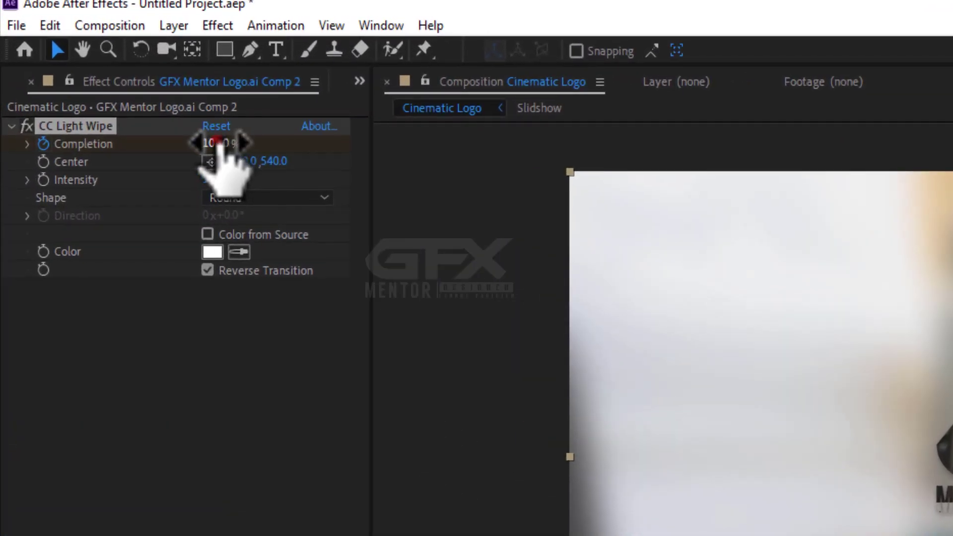
{"action": "left_click_drag", "start_coordinate": [233, 145], "coordinate": [187, 149]}
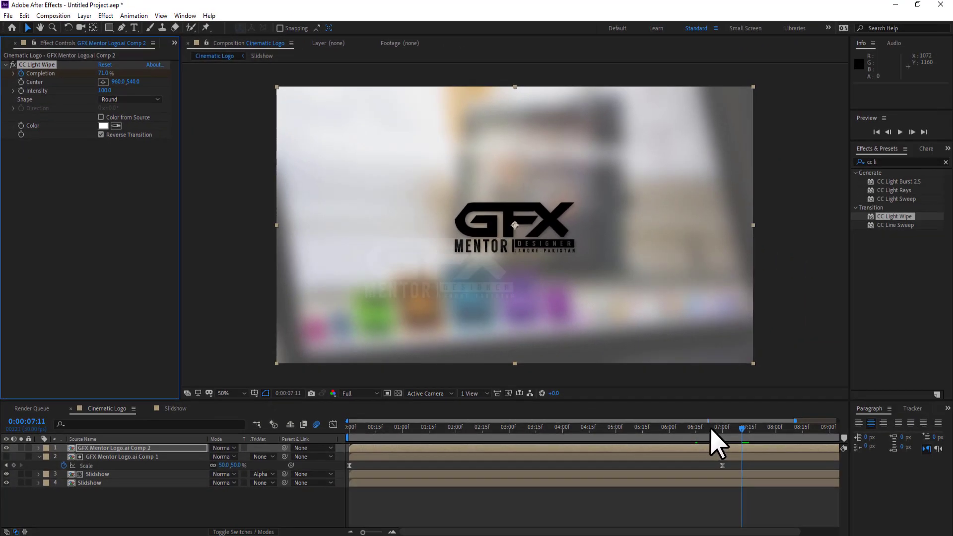
{"action": "left_click_drag", "start_coordinate": [710, 427], "coordinate": [649, 428]}
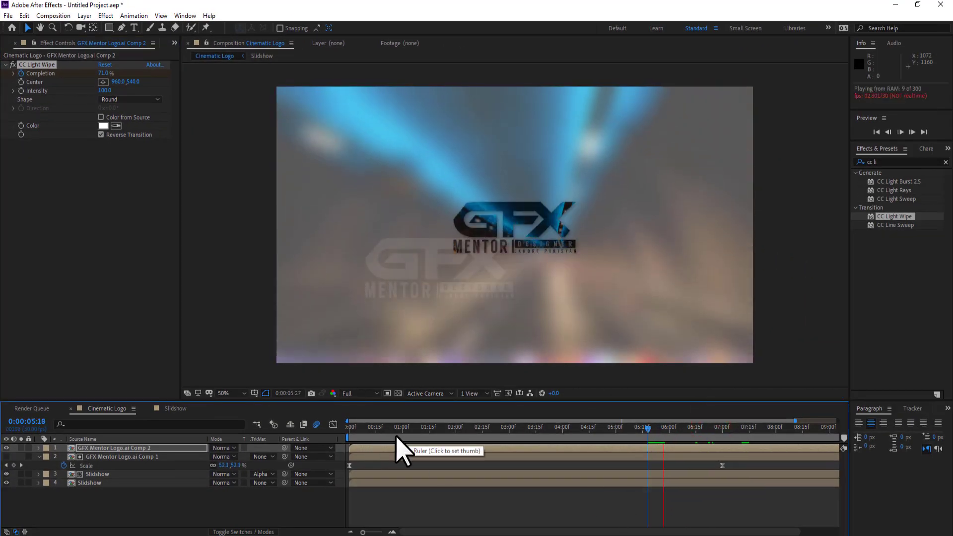
{"action": "left_click", "coordinate": [362, 392]}
{"action": "left_click", "coordinate": [362, 419]}
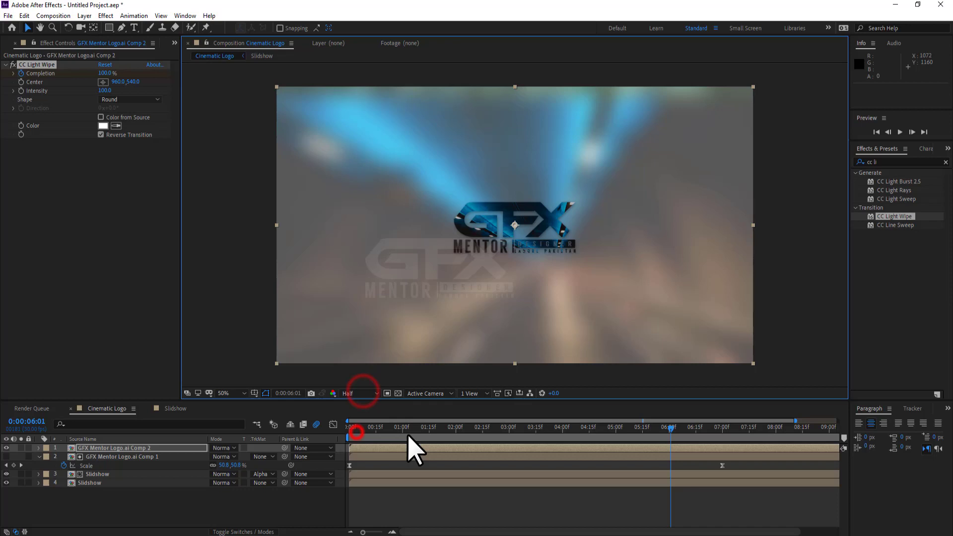
{"action": "left_click", "coordinate": [644, 428]}
{"action": "key", "text": "space"}
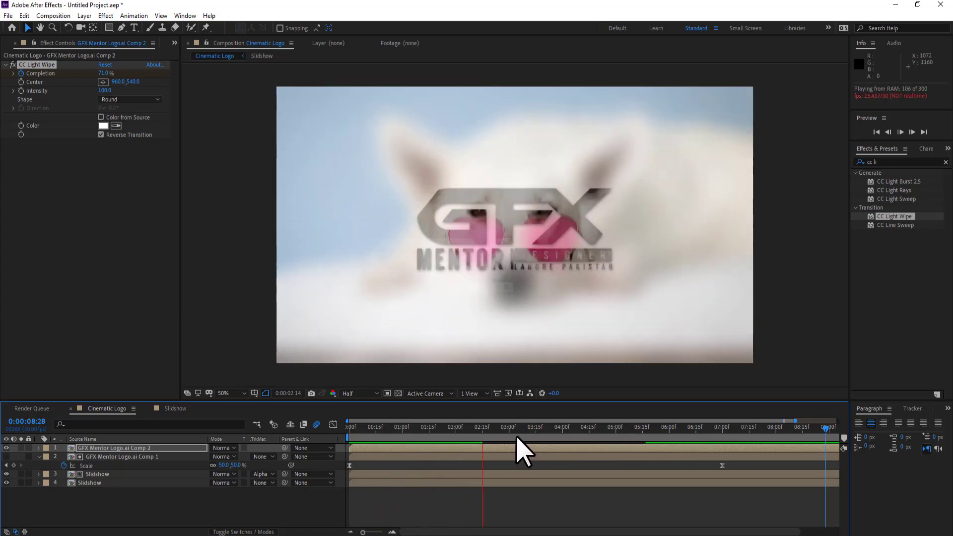
{"action": "left_click", "coordinate": [513, 435]}
{"action": "left_click_drag", "start_coordinate": [588, 440], "coordinate": [729, 441]}
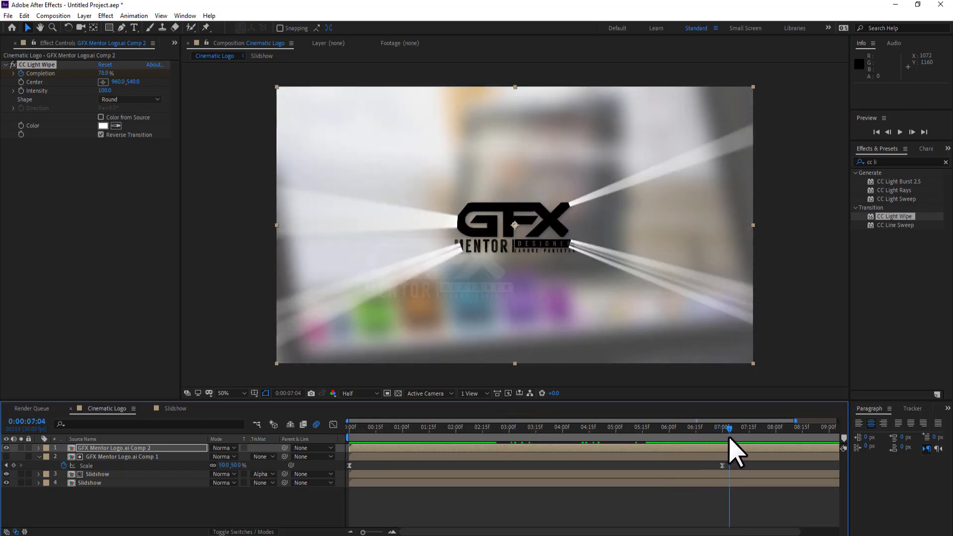
{"action": "left_click", "coordinate": [699, 447]}
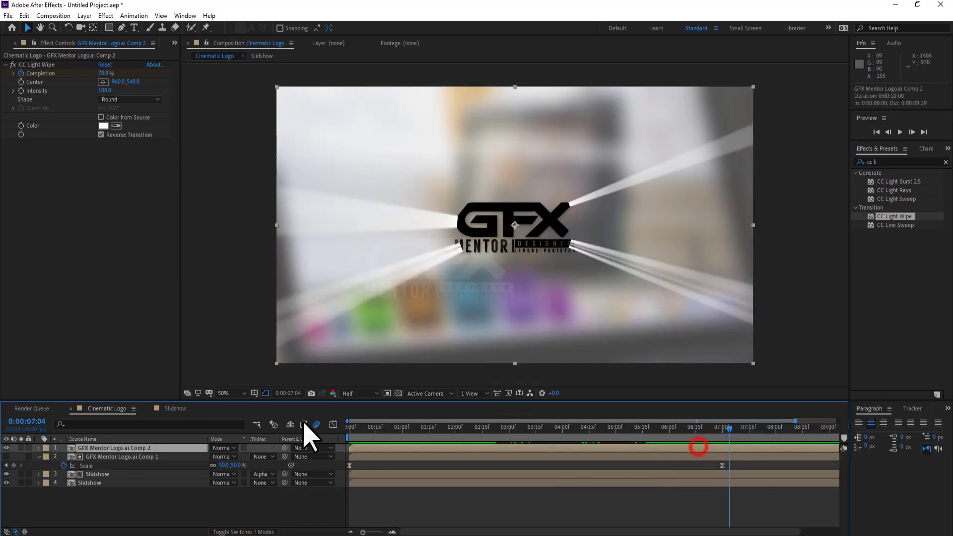
Apply Easy Ease to the CC Light Wipe Completion keyframes on the logo layer
{"action": "left_click", "coordinate": [39, 449]}
{"action": "left_click", "coordinate": [46, 458]}
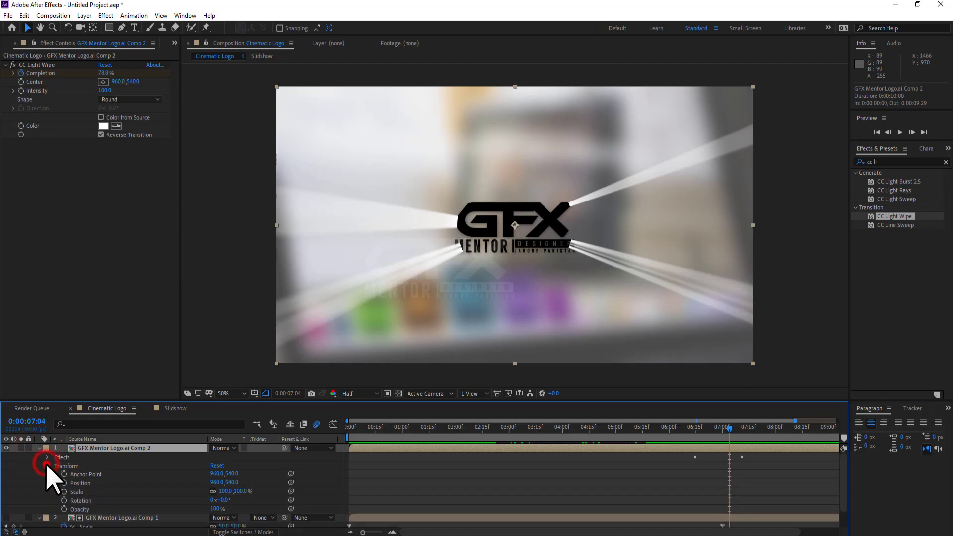
{"action": "left_click", "coordinate": [56, 466]}
{"action": "scroll", "coordinate": [504, 499], "scroll_direction": "down", "scroll_amount": 1}
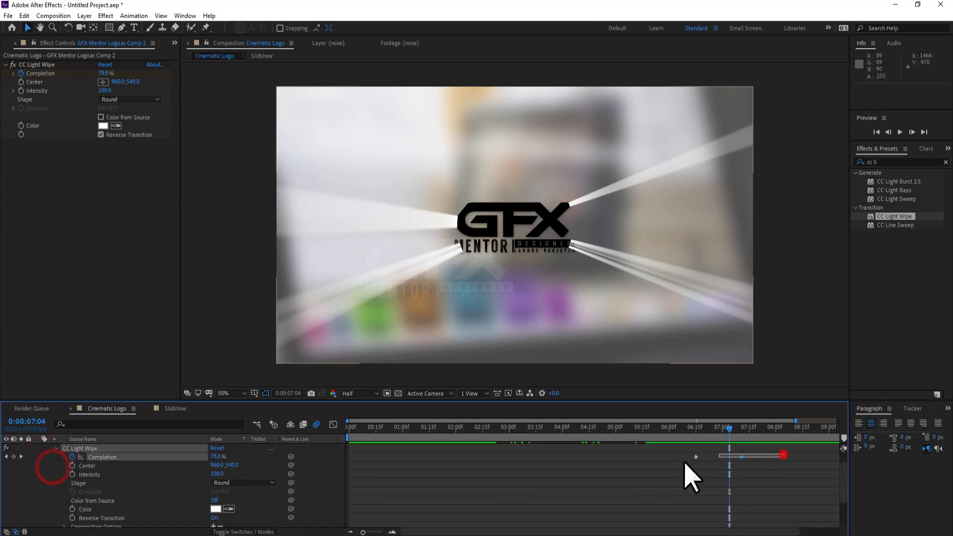
{"action": "right_click", "coordinate": [695, 456]}
{"action": "mouse_move", "coordinate": [804, 451]}
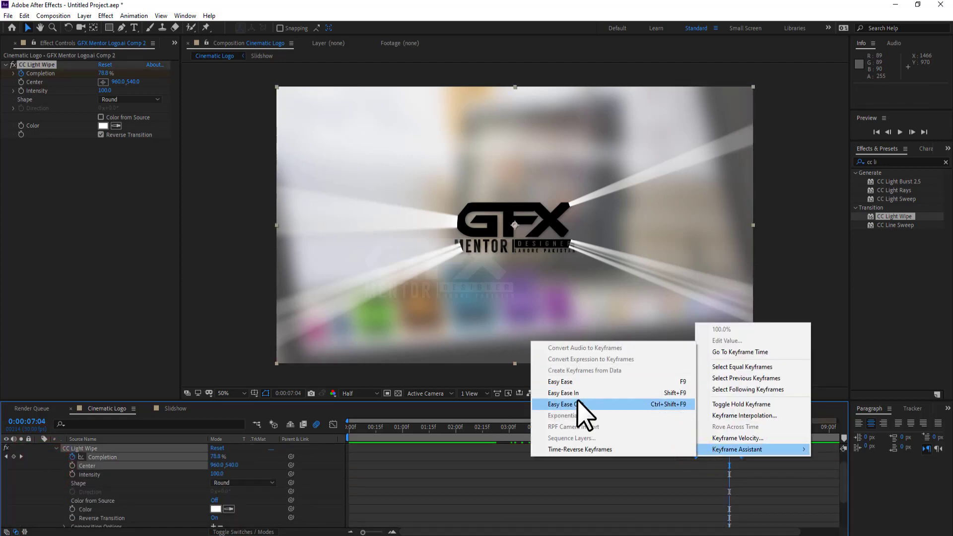
{"action": "left_click", "coordinate": [572, 387]}
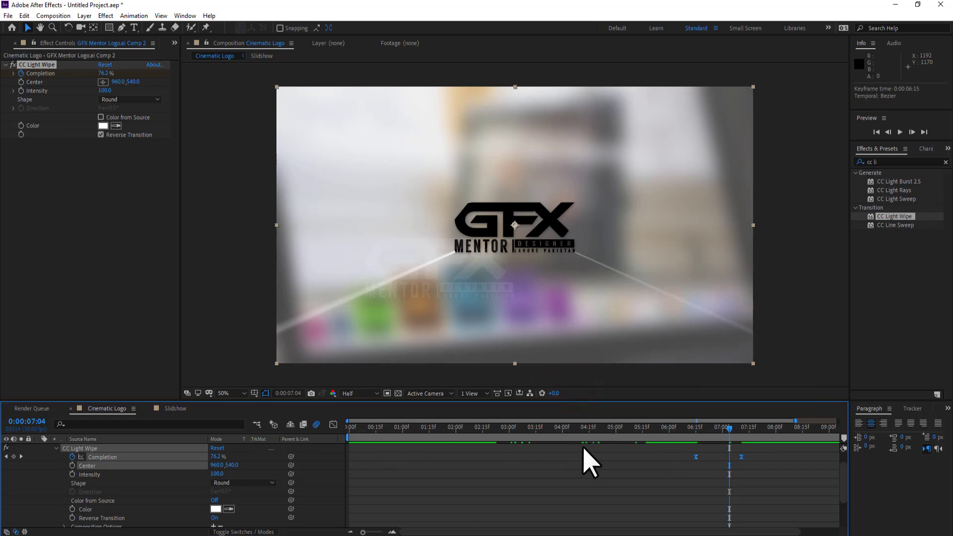
Soften the Completion speed curve in the Graph Editor, preview, and collapse the effect properties
{"action": "left_click", "coordinate": [332, 425]}
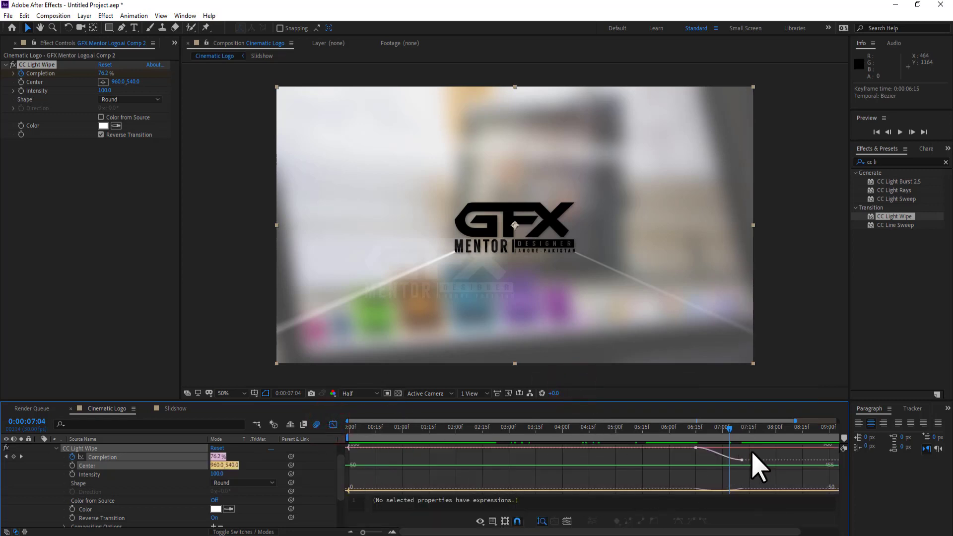
{"action": "left_click_drag", "start_coordinate": [726, 458], "coordinate": [710, 447]}
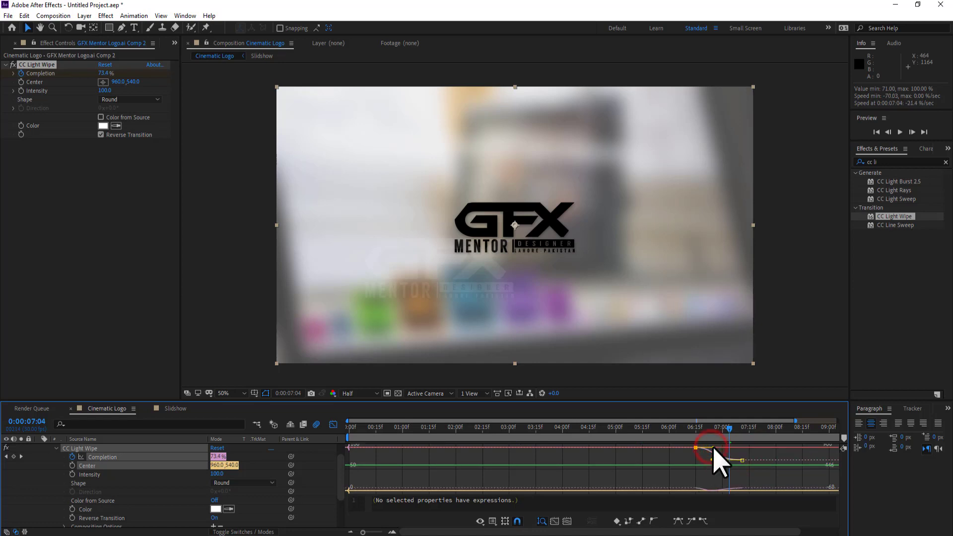
{"action": "left_click", "coordinate": [333, 425]}
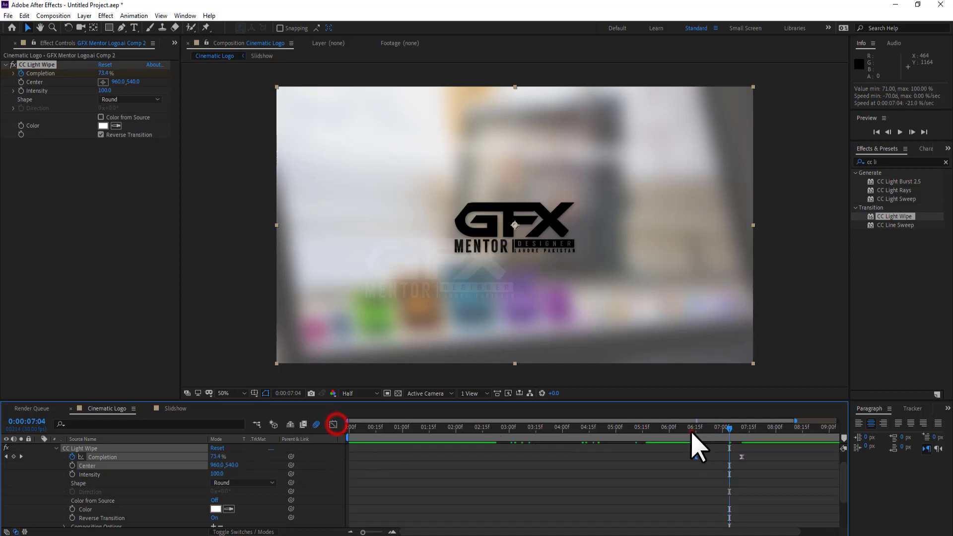
{"action": "key", "text": "space"}
{"action": "left_click", "coordinate": [693, 428]}
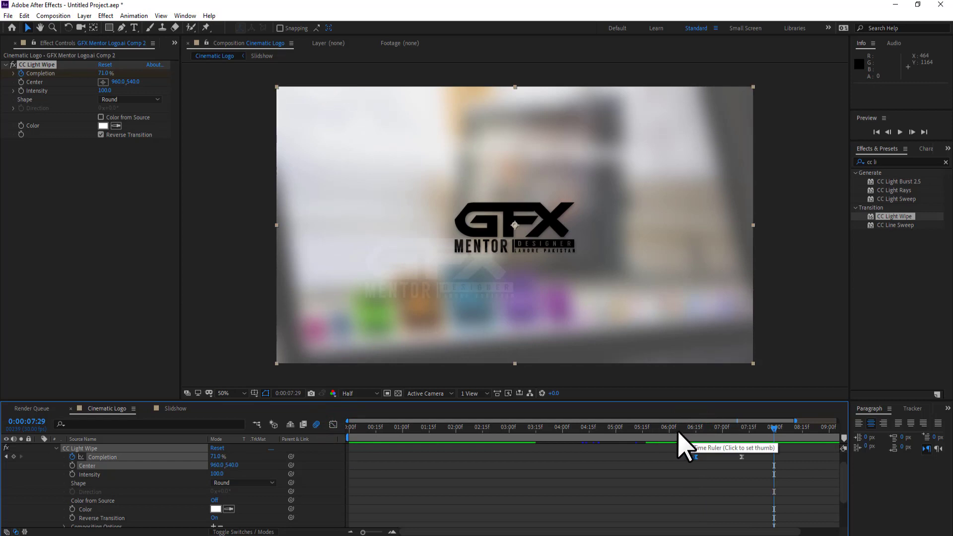
{"action": "left_click", "coordinate": [53, 448]}
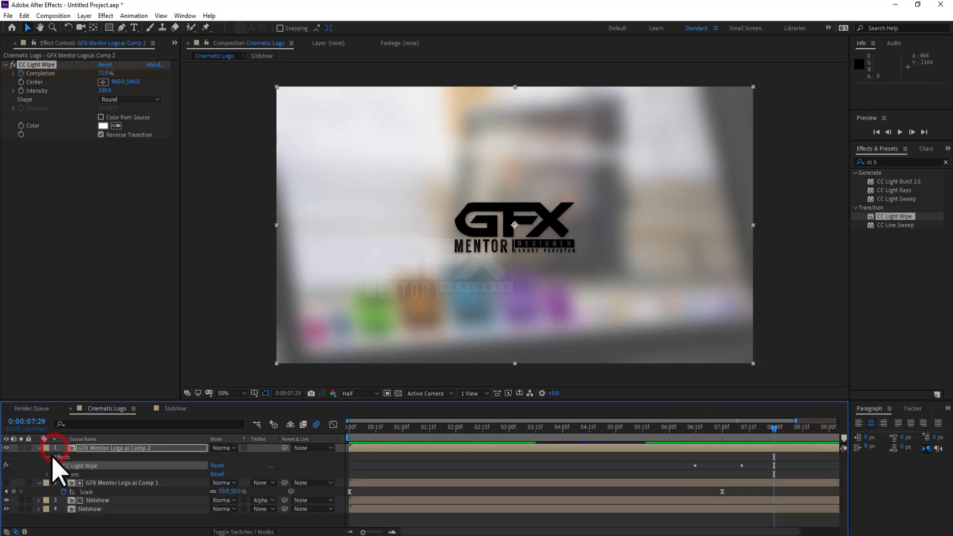
{"action": "left_click", "coordinate": [47, 456]}
{"action": "left_click_drag", "start_coordinate": [549, 431], "coordinate": [736, 431]}
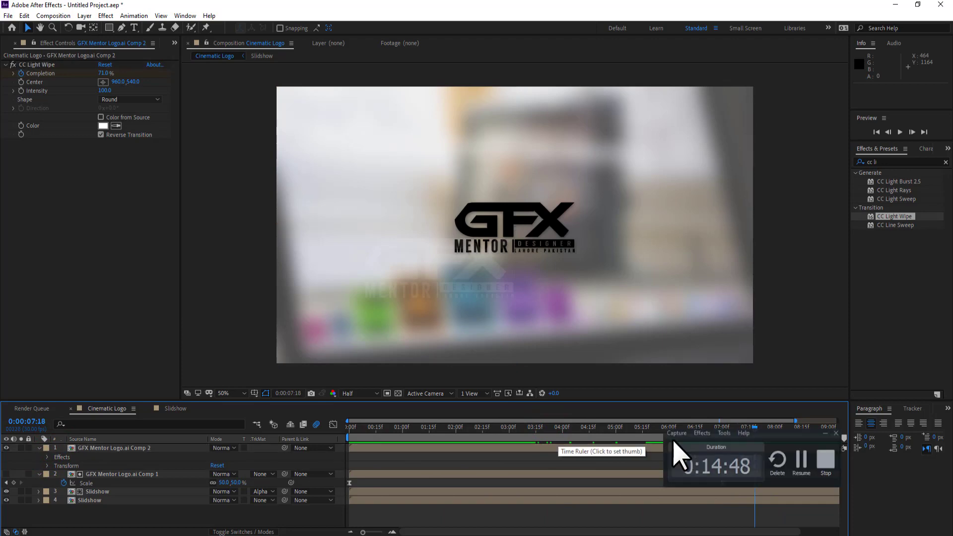
Create a black 1920×1080 solid named Light Leak at the top of the comp
{"action": "right_click", "coordinate": [233, 519]}
{"action": "mouse_move", "coordinate": [281, 409]}
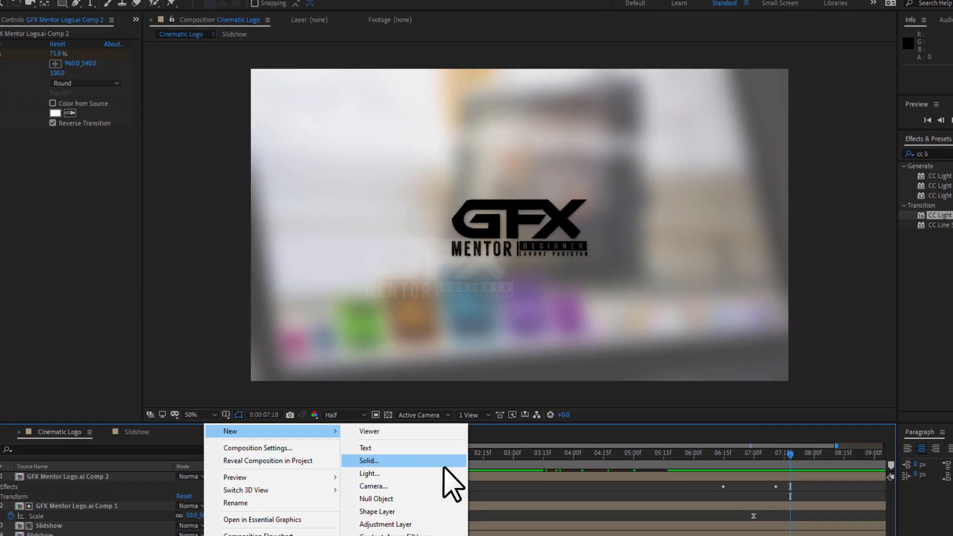
{"action": "left_click", "coordinate": [381, 434]}
{"action": "type", "text": "Light Leak"}
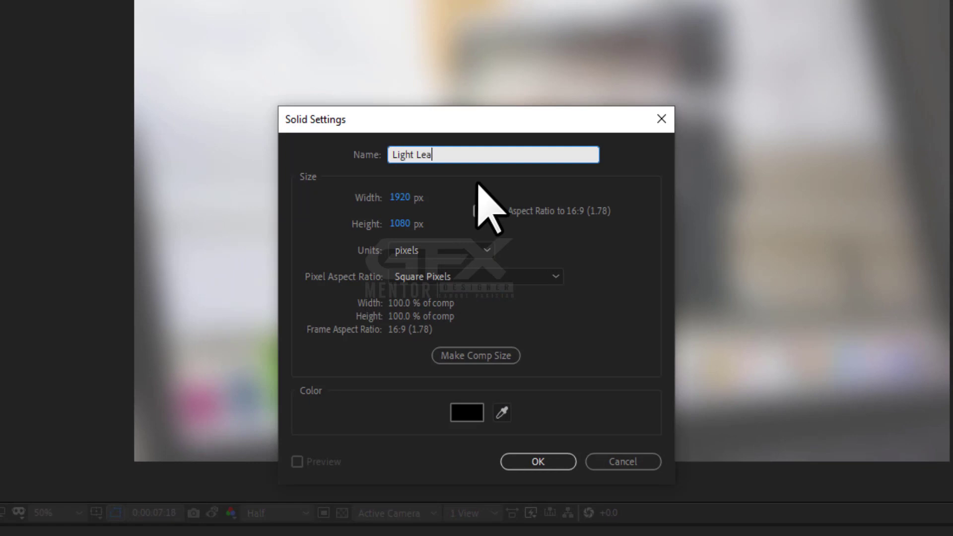
{"action": "left_click", "coordinate": [541, 463]}
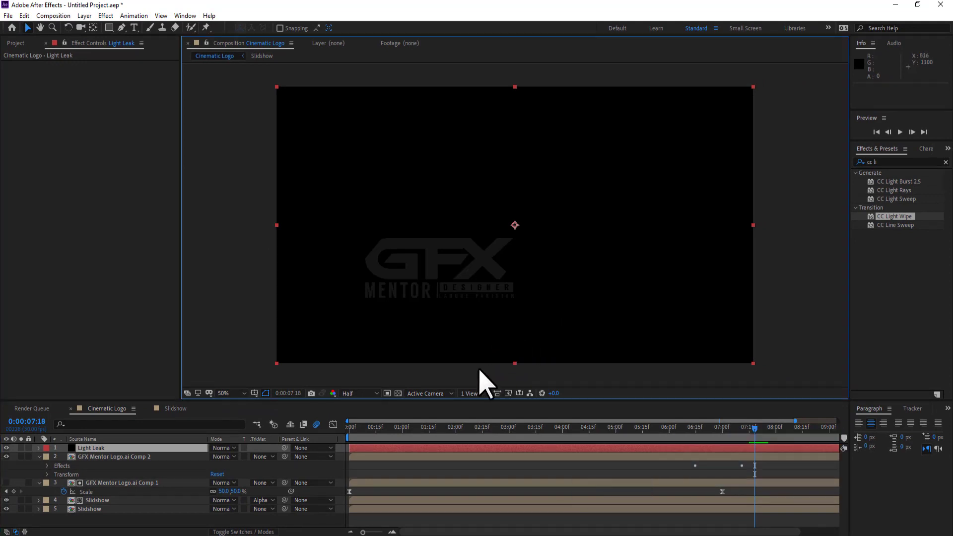
{"action": "left_click", "coordinate": [402, 444]}
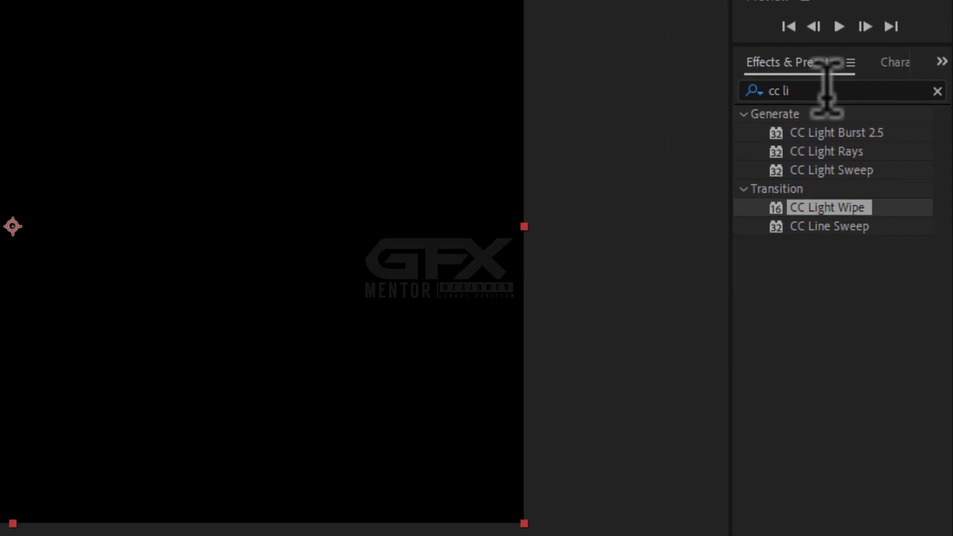
Apply Fractal Noise to Light Leak with Contrast 300, Brightness -80 and Complexity 1
{"action": "left_click", "coordinate": [894, 162]}
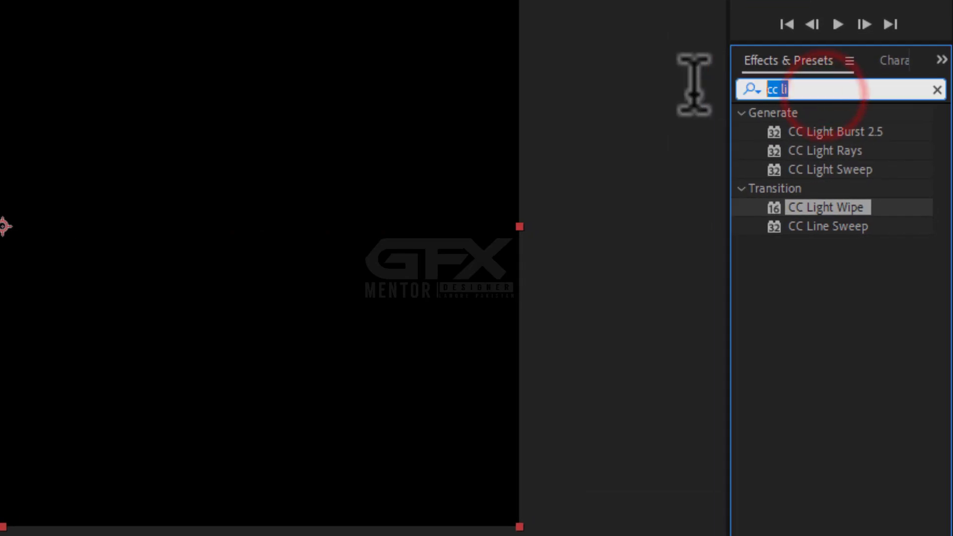
{"action": "type", "text": "nois"}
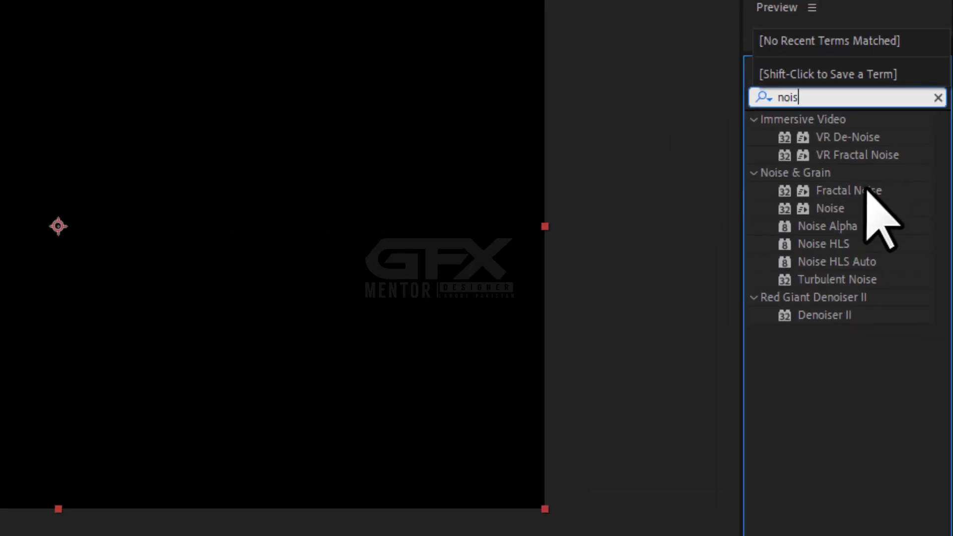
{"action": "left_click_drag", "start_coordinate": [842, 188], "coordinate": [511, 233]}
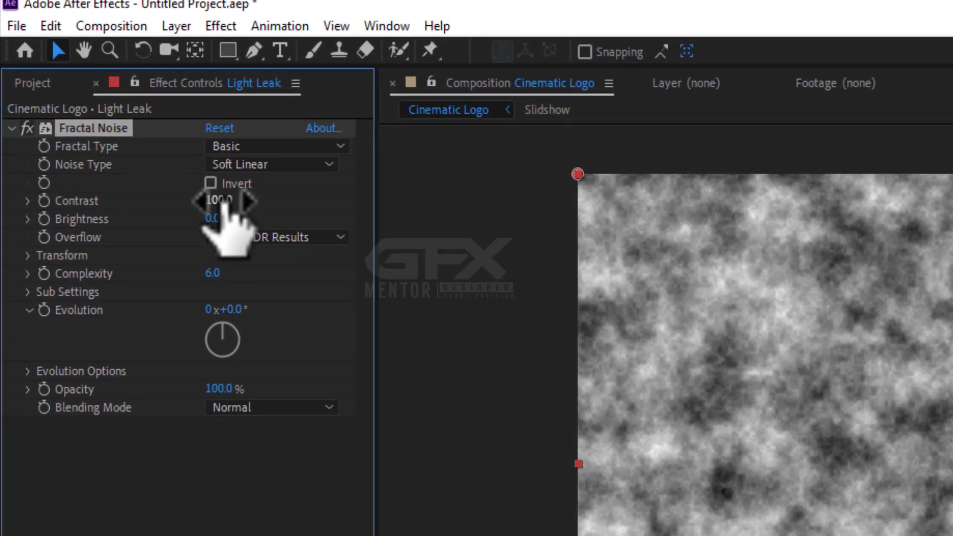
{"action": "left_click", "coordinate": [220, 201]}
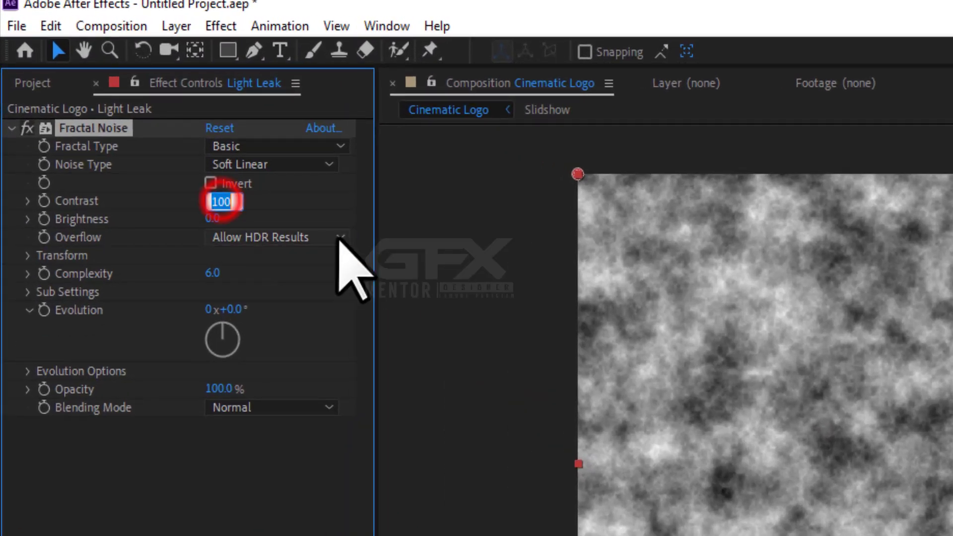
{"action": "type", "text": "300"}
{"action": "left_click", "coordinate": [216, 220]}
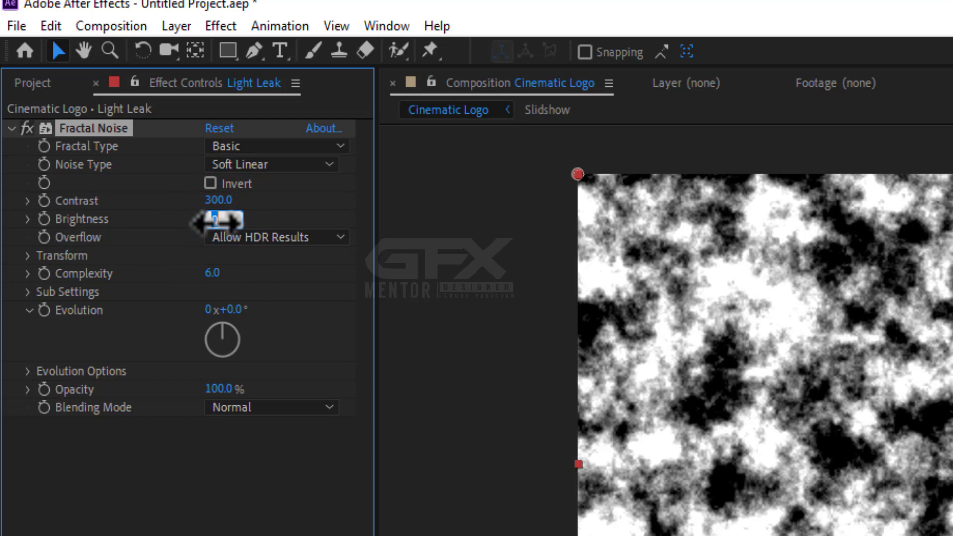
{"action": "key", "text": "Return"}
{"action": "left_click", "coordinate": [212, 219]}
{"action": "type", "text": "-80"}
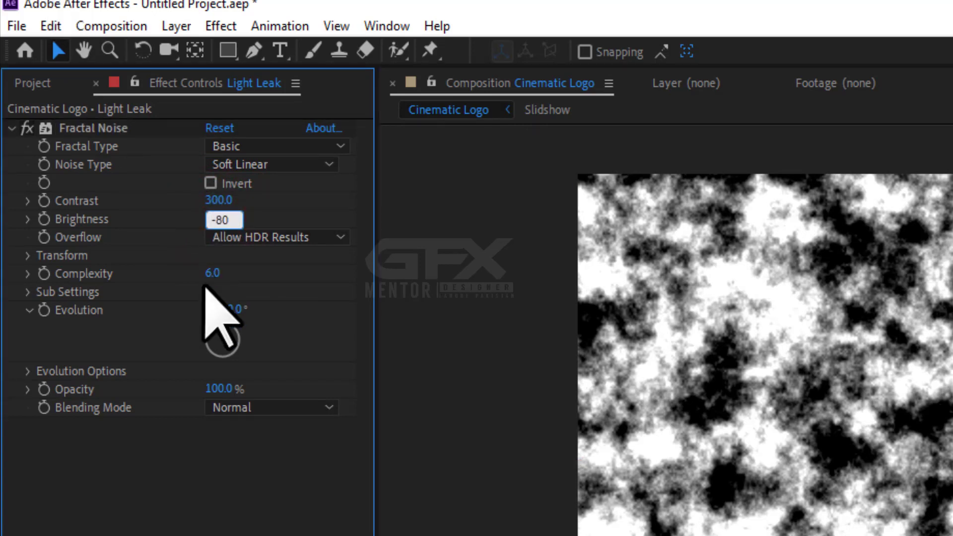
{"action": "left_click", "coordinate": [214, 274]}
{"action": "type", "text": "1"}
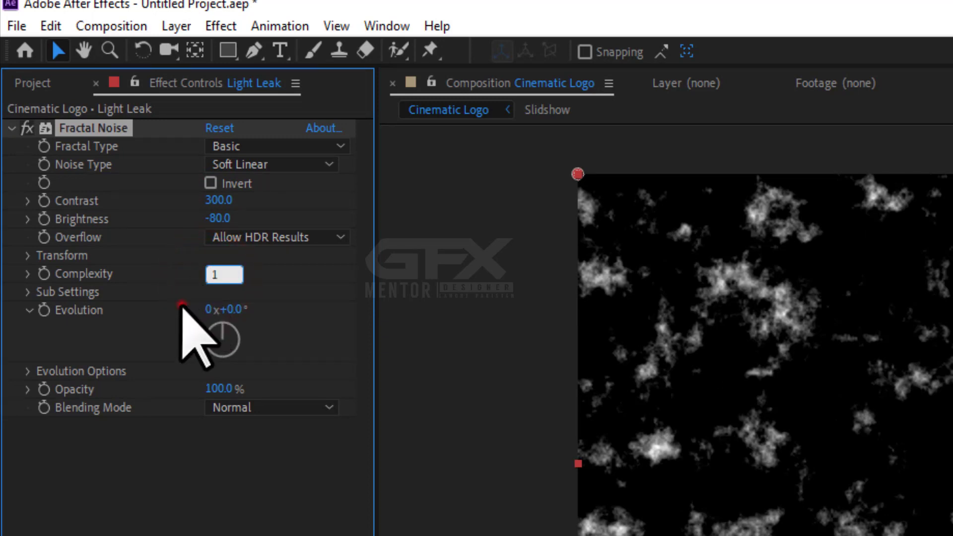
{"action": "left_click", "coordinate": [181, 305]}
Set the Fractal Noise Scale to 1500
{"action": "left_click", "coordinate": [29, 256]}
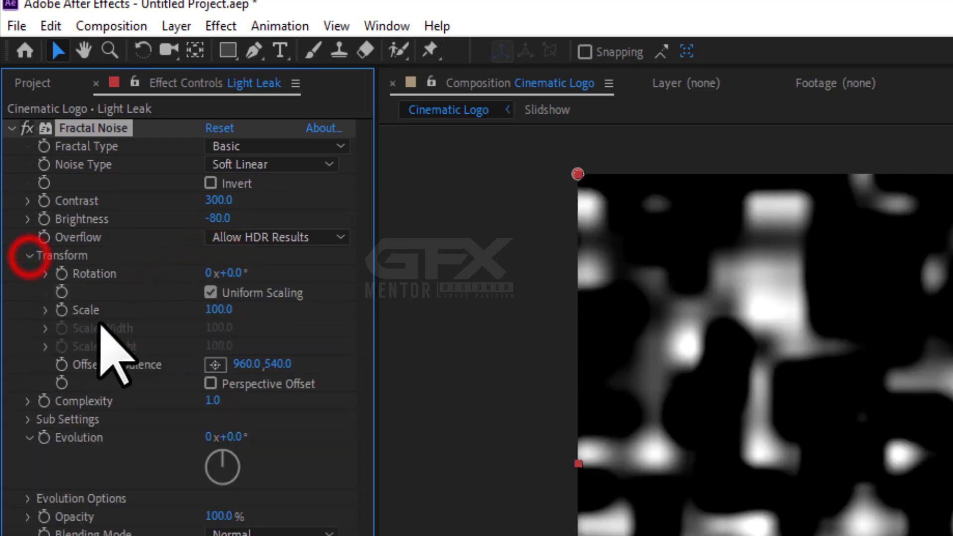
{"action": "left_click", "coordinate": [219, 310]}
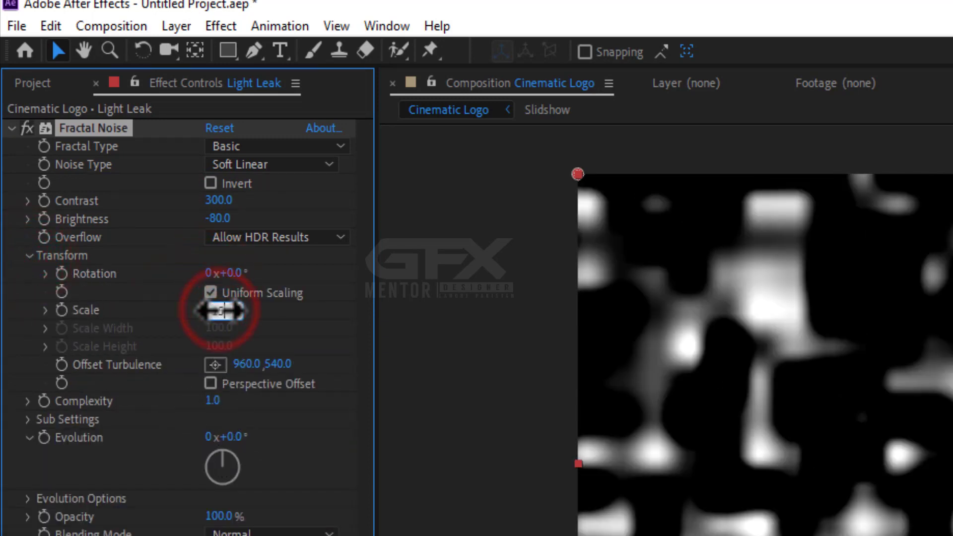
{"action": "type", "text": "1500"}
{"action": "left_click", "coordinate": [277, 331]}
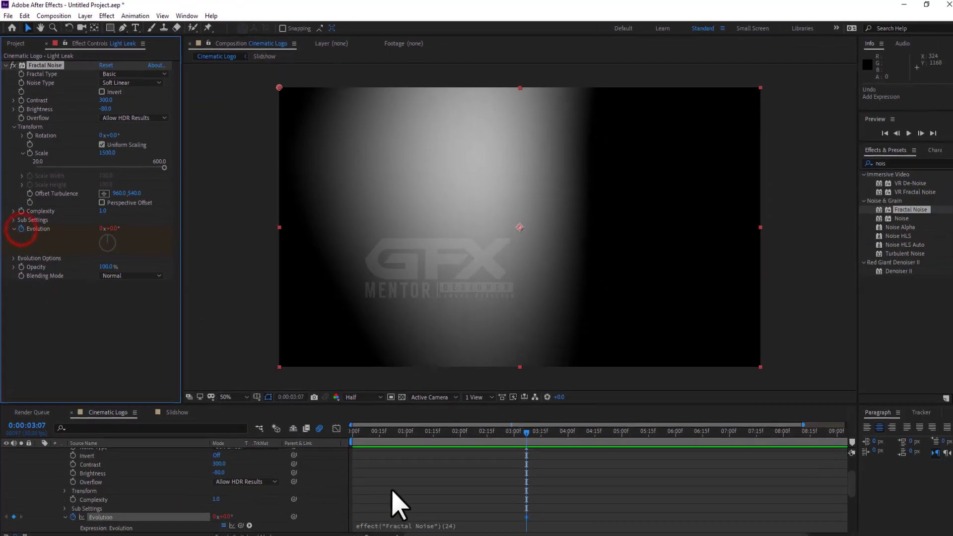
Drive Evolution with the expression time *120, preview it, and collapse the Light Leak layer
{"action": "left_click", "coordinate": [379, 519]}
{"action": "type", "text": "t"}
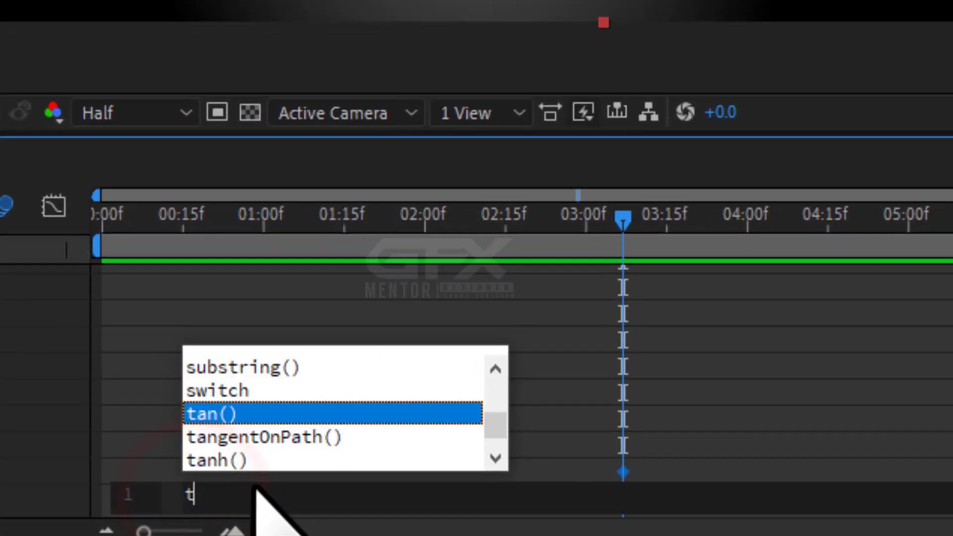
{"action": "type", "text": "ime *"}
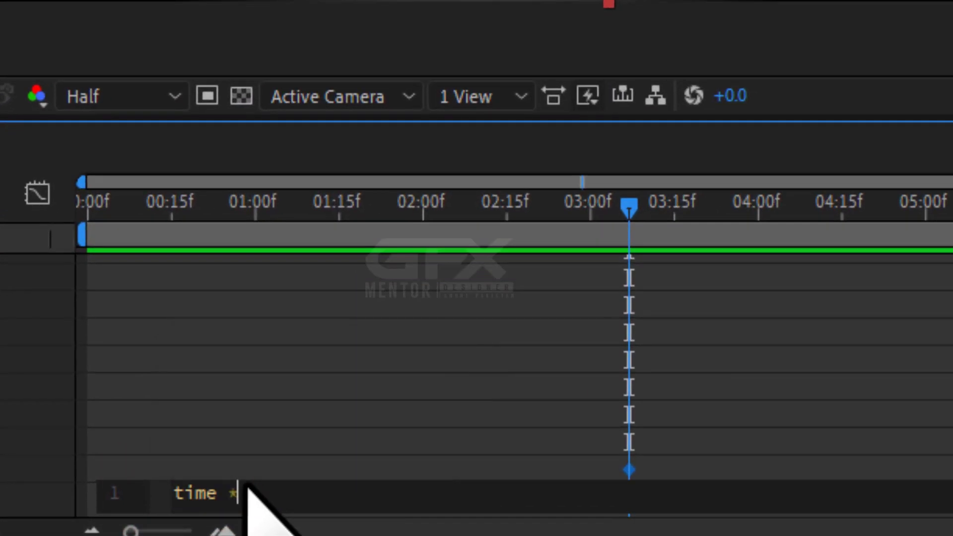
{"action": "type", "text": "120"}
{"action": "left_click", "coordinate": [419, 503]}
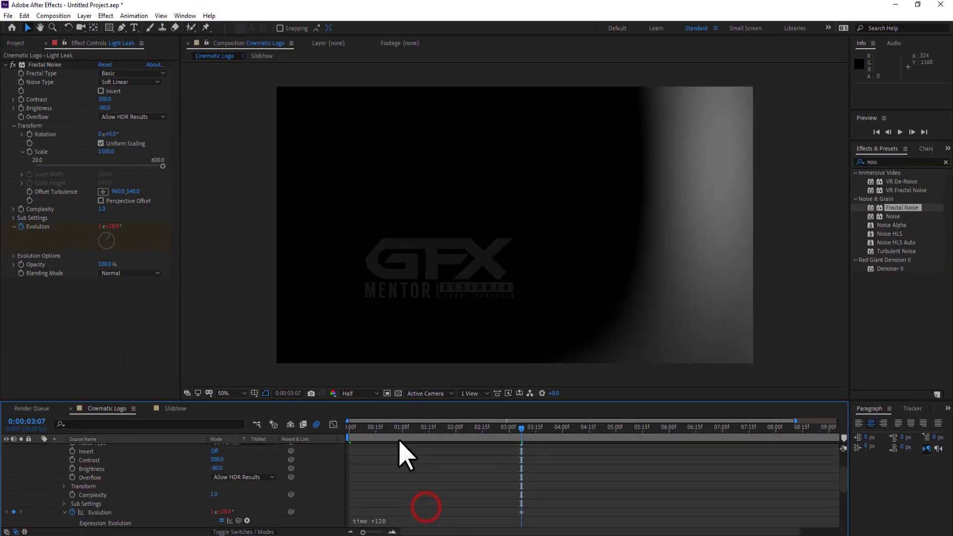
{"action": "key", "text": "space"}
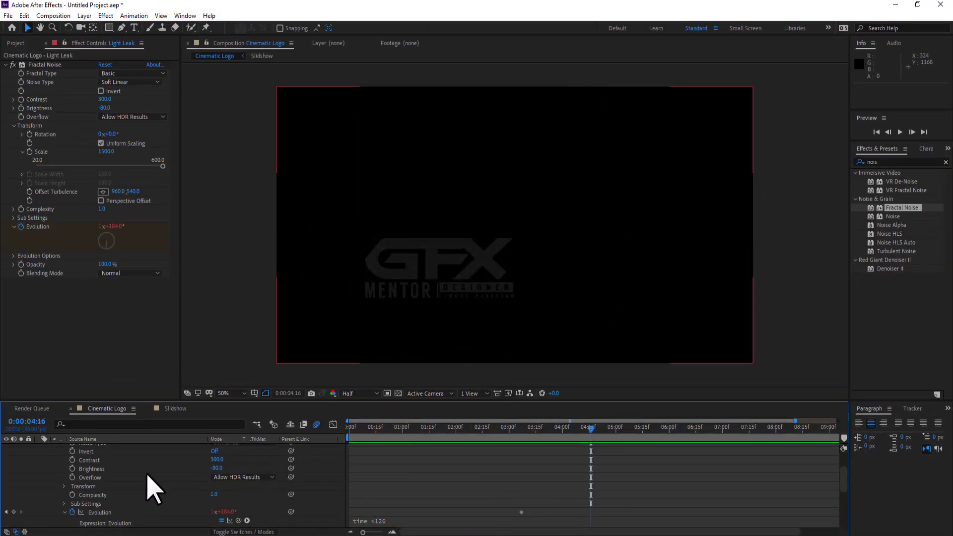
{"action": "scroll", "coordinate": [149, 489], "scroll_direction": "up", "scroll_amount": 3}
{"action": "left_click", "coordinate": [57, 466]}
{"action": "left_click", "coordinate": [48, 457]}
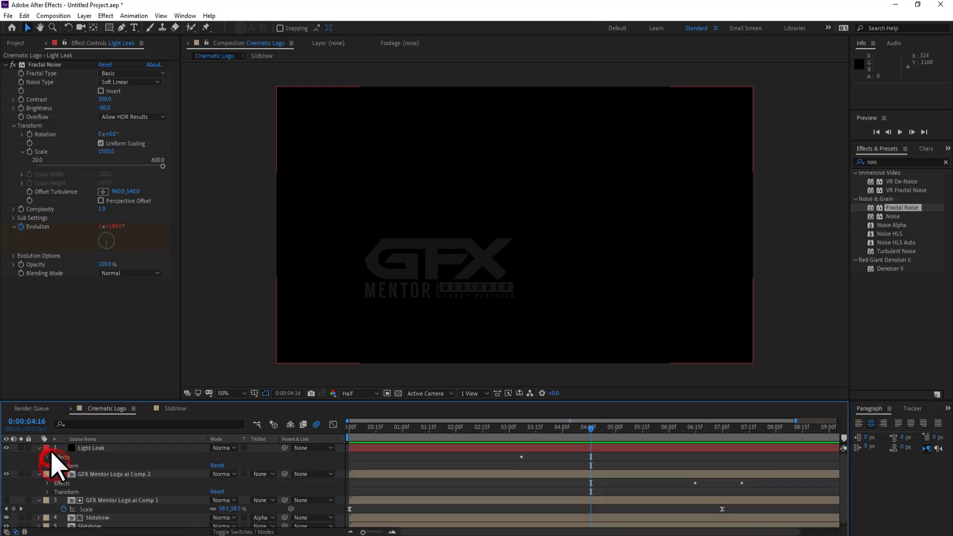
{"action": "left_click", "coordinate": [39, 448]}
{"action": "left_click", "coordinate": [95, 449]}
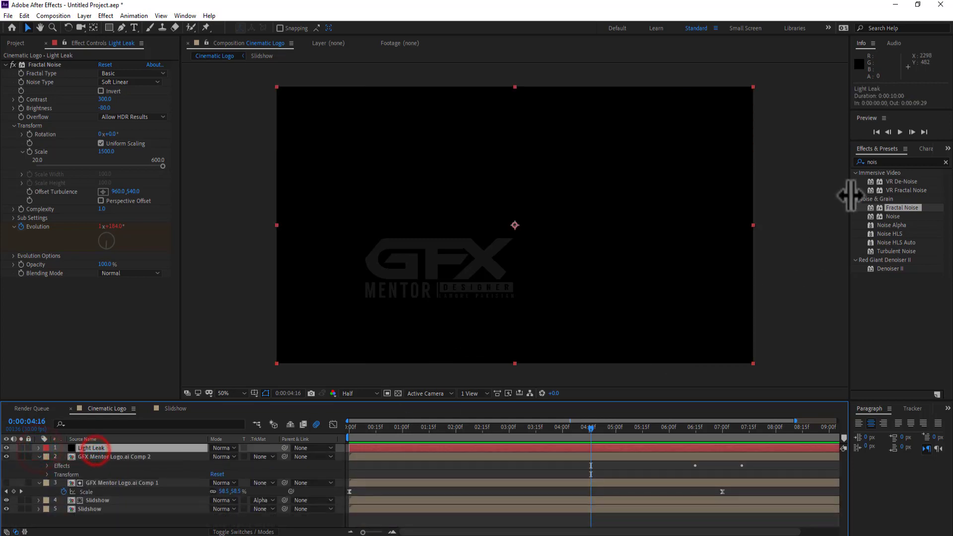
Apply Hue/Saturation to Light Leak and colorize it red (Hue 4°, Saturation 100), then preview
{"action": "double_click", "coordinate": [889, 162]}
{"action": "type", "text": "hue"}
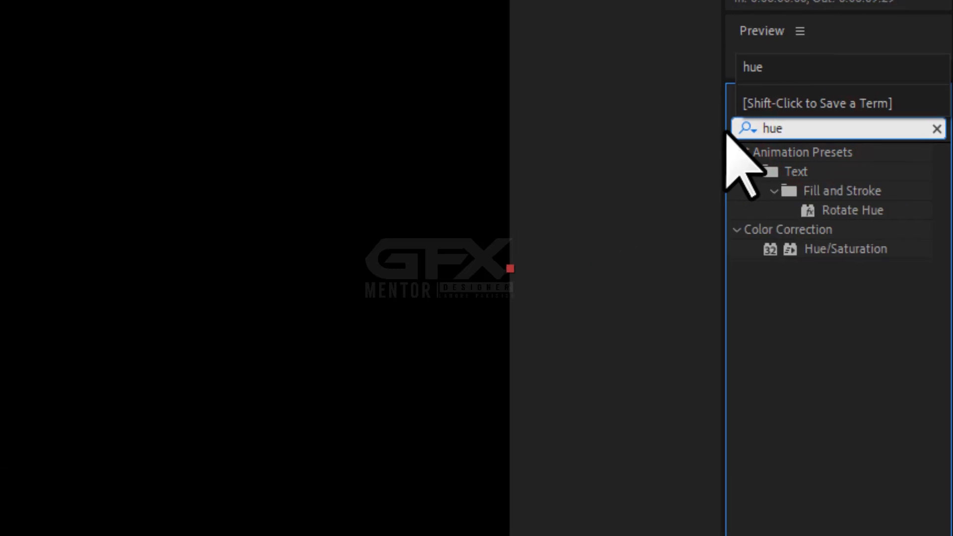
{"action": "left_click_drag", "start_coordinate": [912, 216], "coordinate": [445, 228]}
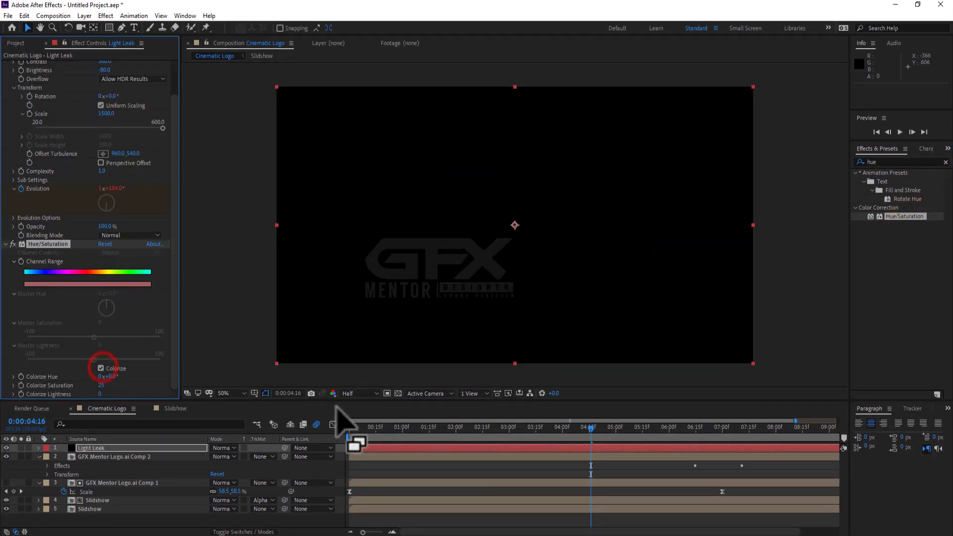
{"action": "left_click", "coordinate": [403, 428]}
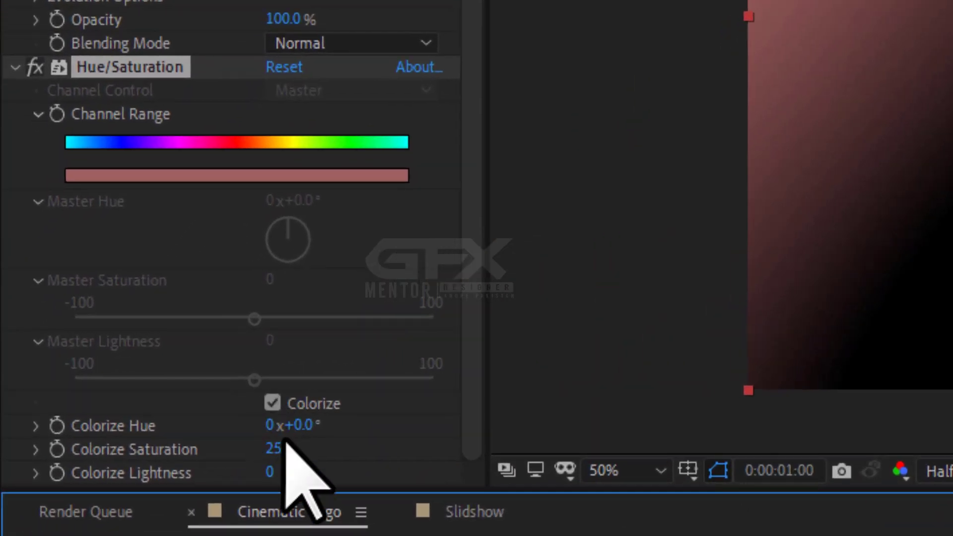
{"action": "mouse_move", "coordinate": [296, 425]}
{"action": "left_mouse_down"}
{"action": "mouse_move", "coordinate": [322, 456]}
{"action": "mouse_move", "coordinate": [303, 459]}
{"action": "mouse_move", "coordinate": [426, 458]}
{"action": "left_mouse_up"}
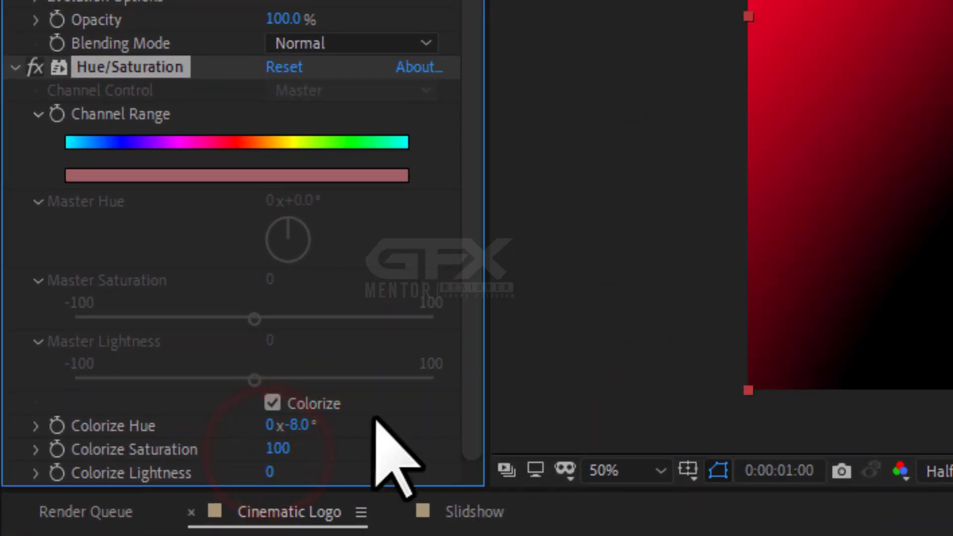
{"action": "left_click_drag", "start_coordinate": [288, 425], "coordinate": [318, 430]}
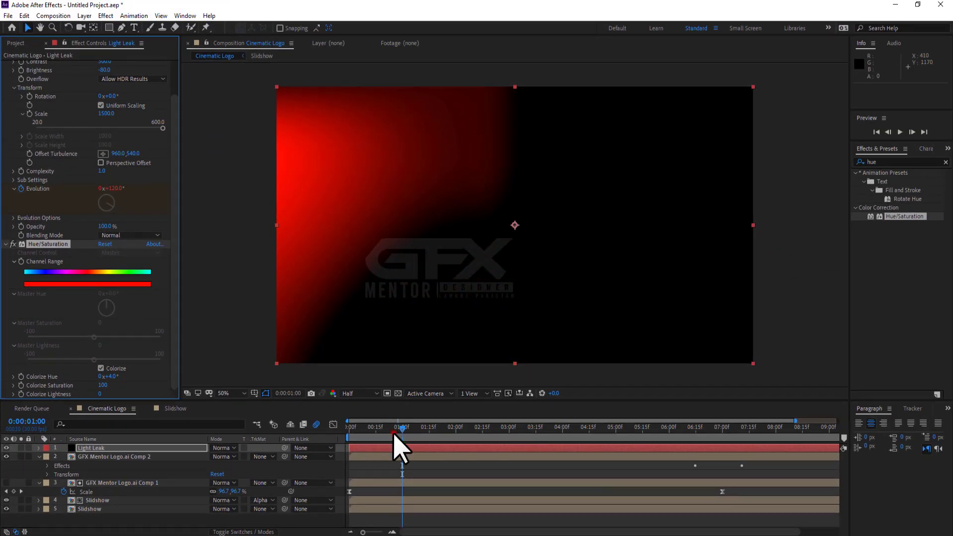
{"action": "left_click_drag", "start_coordinate": [396, 433], "coordinate": [348, 433]}
{"action": "key", "text": "space"}
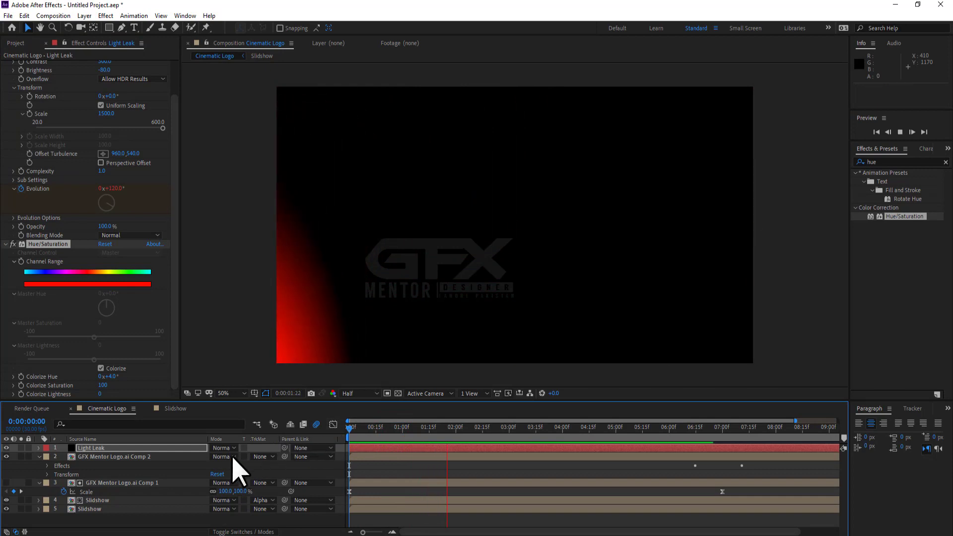
Set the Light Leak blend mode to Lighter Color and check frames near 3 and 8 seconds
{"action": "left_click", "coordinate": [234, 448]}
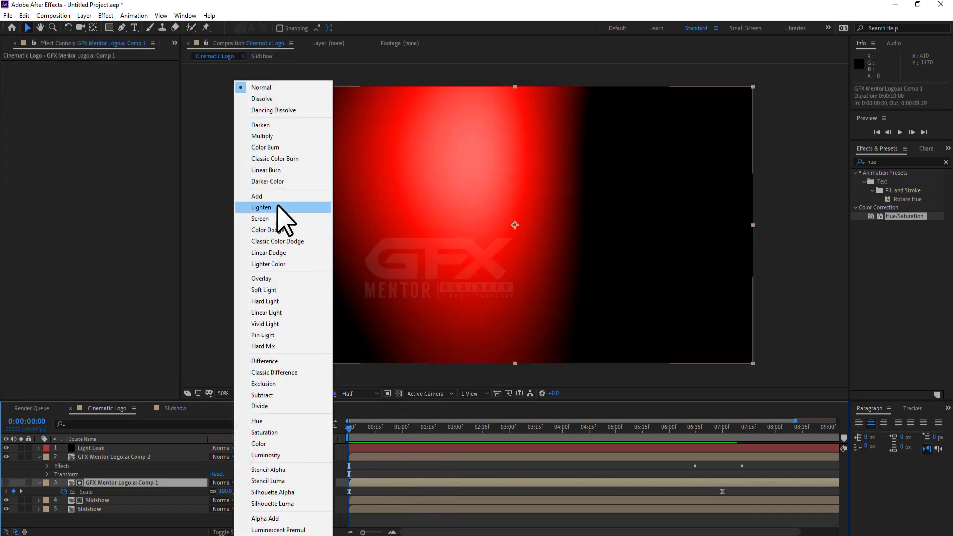
{"action": "left_click", "coordinate": [268, 263]}
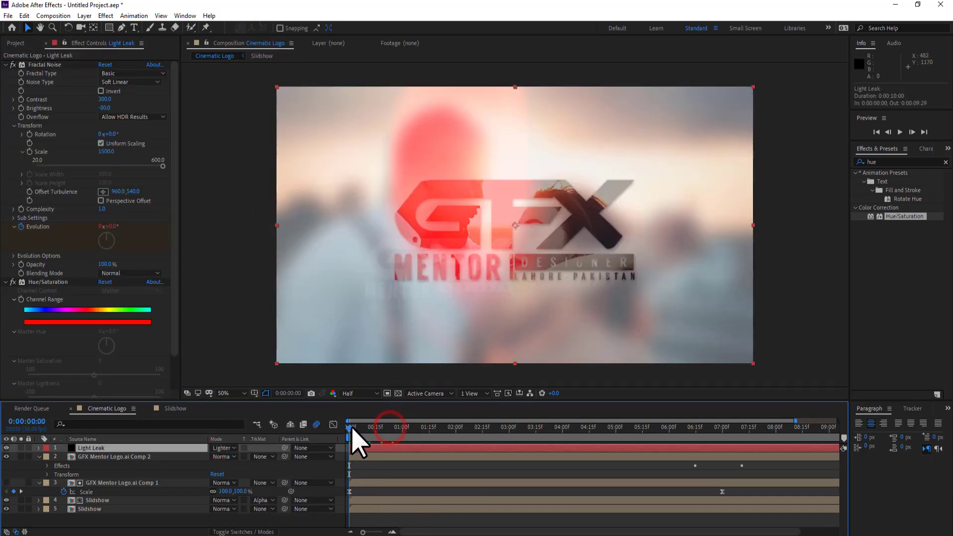
{"action": "left_click_drag", "start_coordinate": [359, 430], "coordinate": [564, 445]}
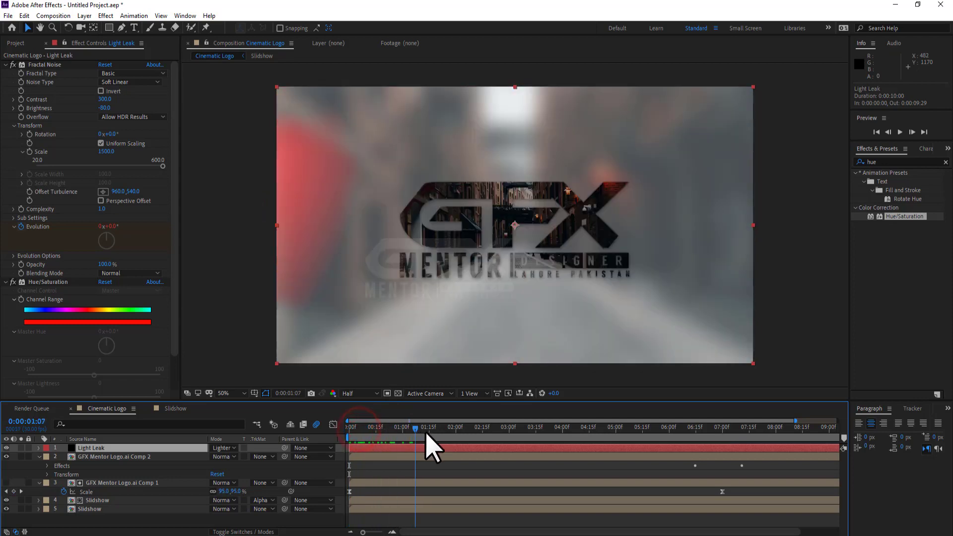
{"action": "left_click_drag", "start_coordinate": [632, 447], "coordinate": [791, 452]}
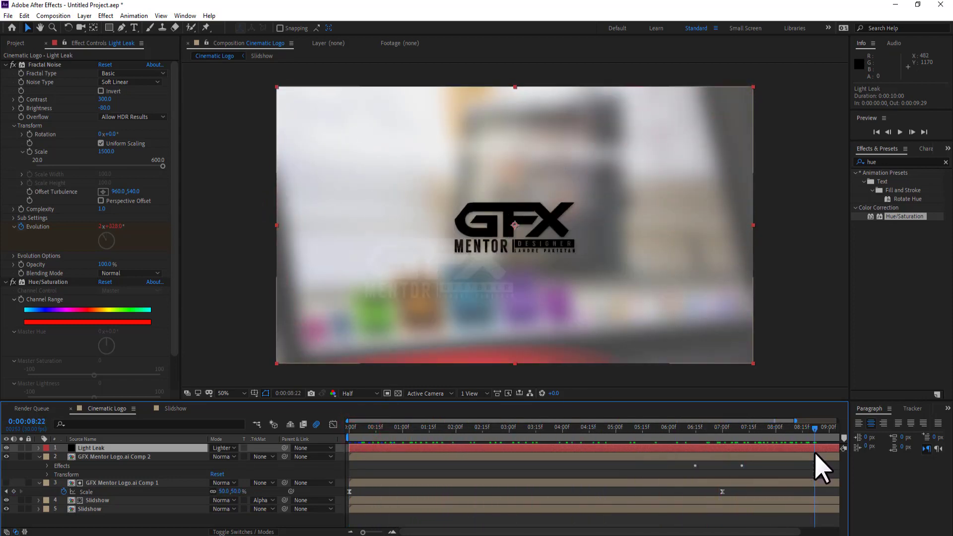
Add a new comp-sized black solid layer
{"action": "right_click", "coordinate": [156, 515]}
{"action": "mouse_move", "coordinate": [207, 404]}
{"action": "left_click", "coordinate": [304, 434]}
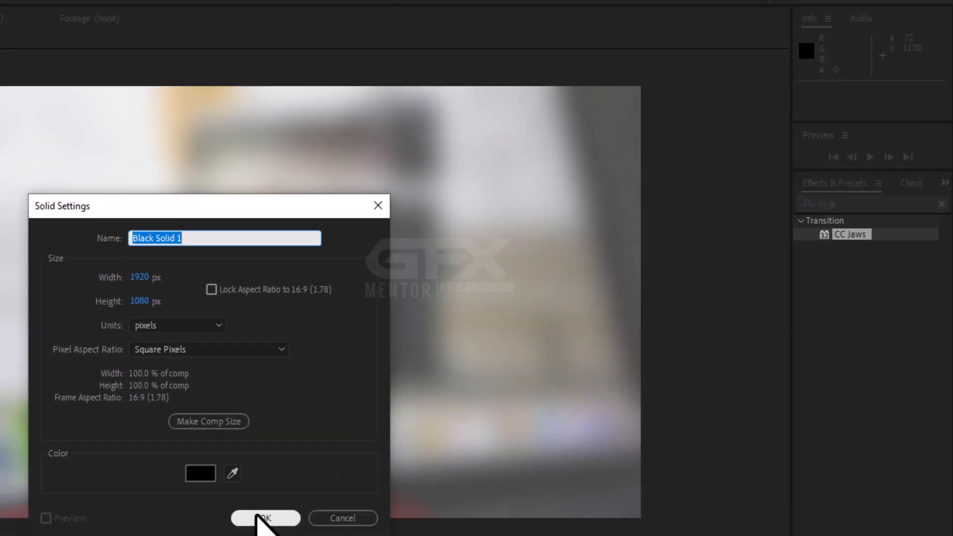
{"action": "left_click", "coordinate": [507, 362]}
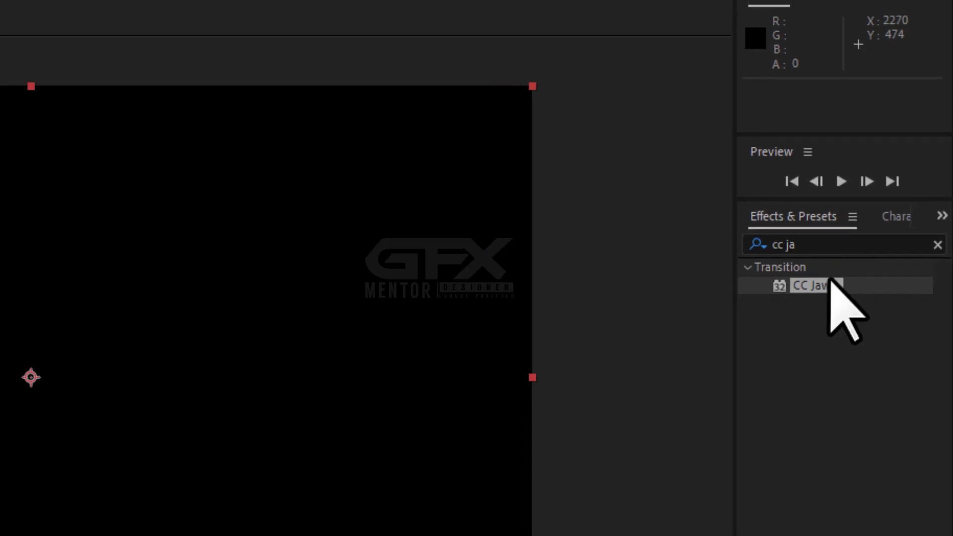
Apply CC Jaws to the solid with Height 0% and Completion 75%, then preview from the start
{"action": "left_click_drag", "start_coordinate": [803, 303], "coordinate": [505, 227]}
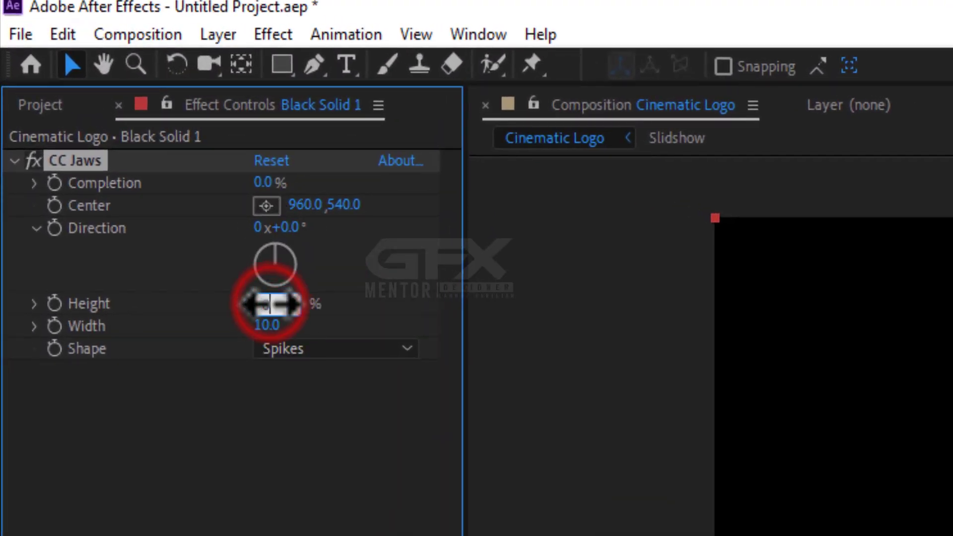
{"action": "left_click_drag", "start_coordinate": [270, 304], "coordinate": [228, 293]}
{"action": "type", "text": "75"}
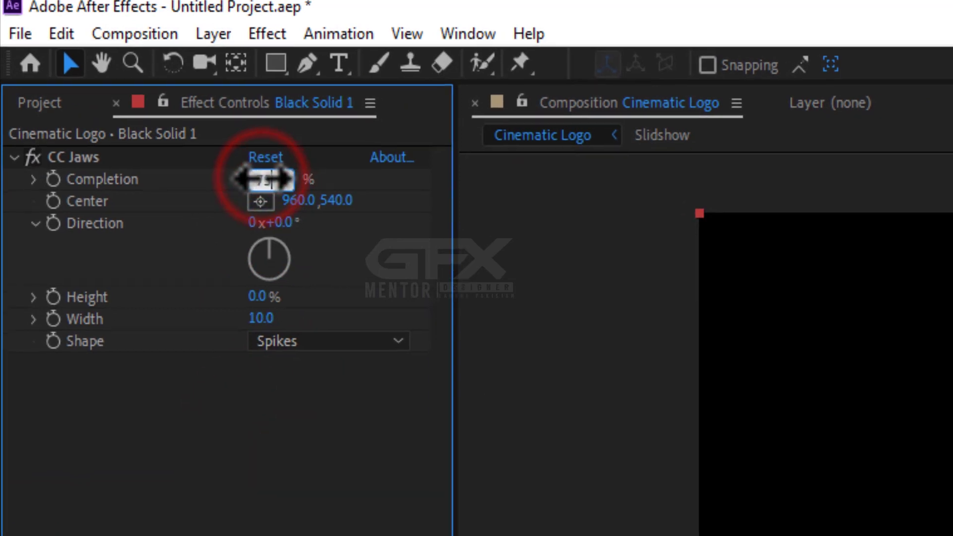
{"action": "left_click", "coordinate": [90, 148]}
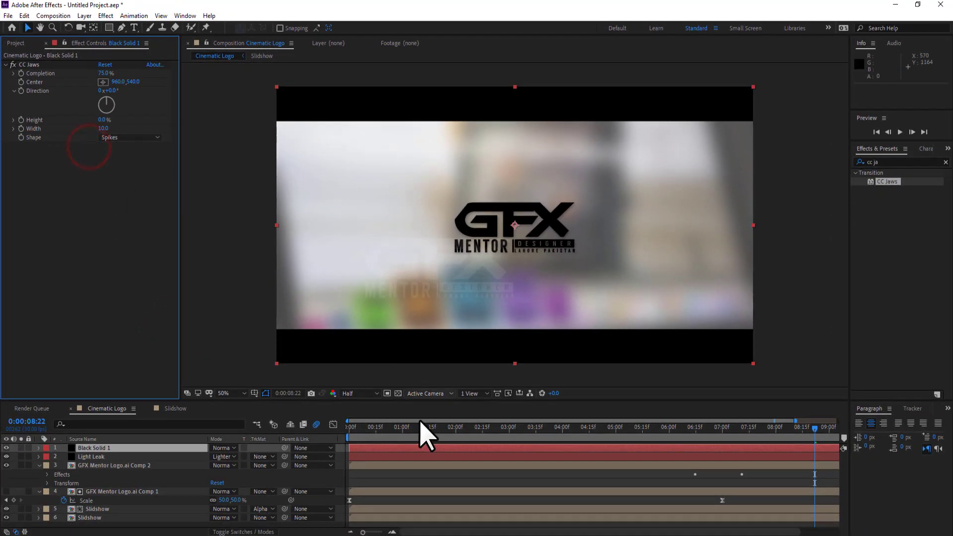
{"action": "left_click", "coordinate": [349, 428]}
{"action": "key", "text": "space"}
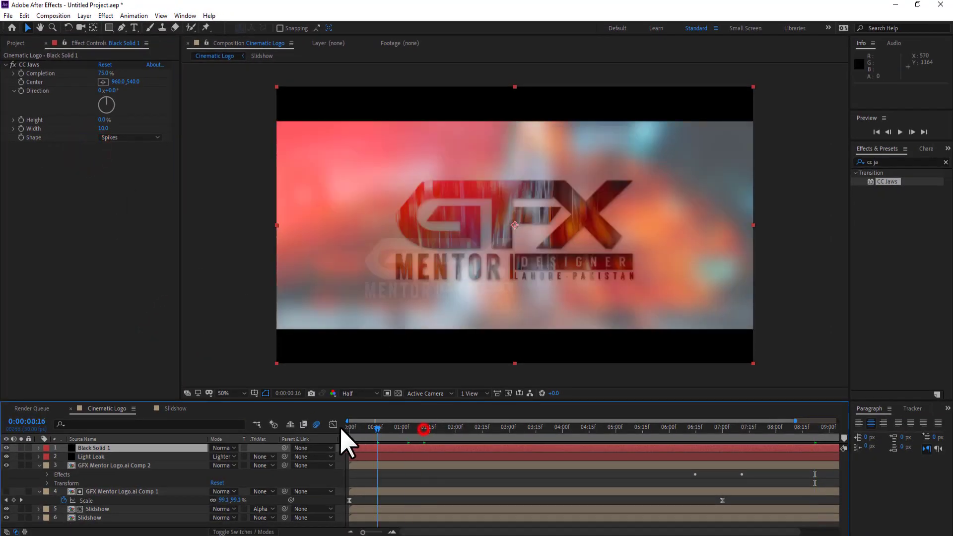